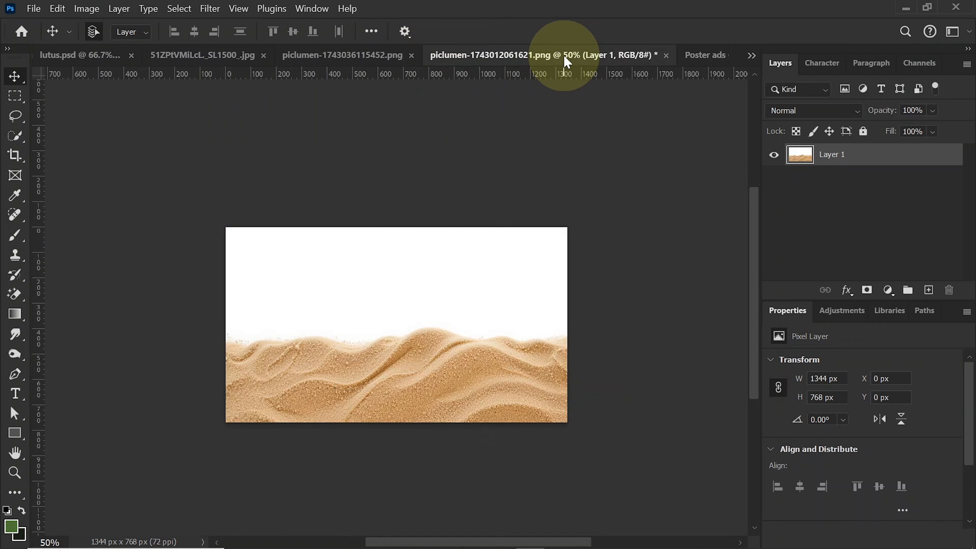
- Duplicate the beach layer in piclumen-1743036115452.png and move the copy into the Poster ads document
left_click(370, 61)
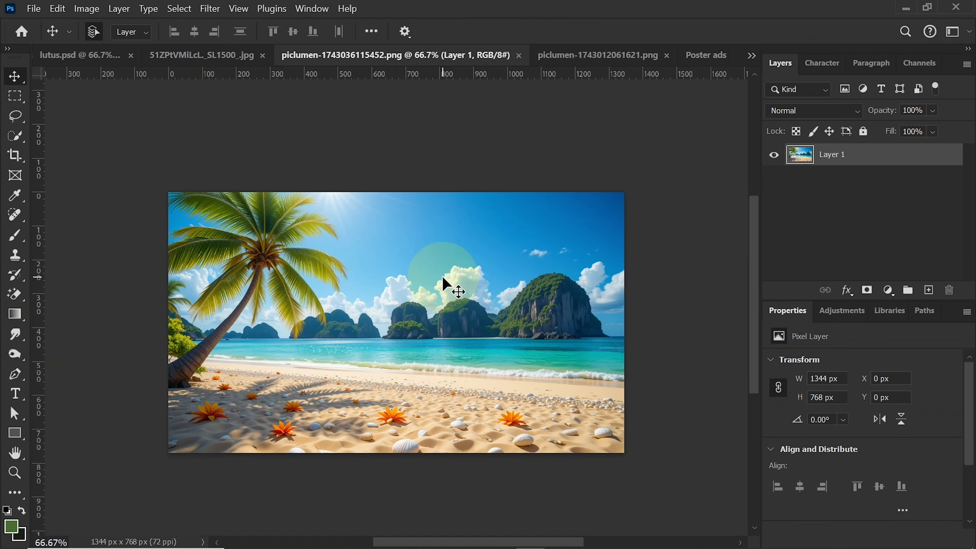
key("ctrl+j")
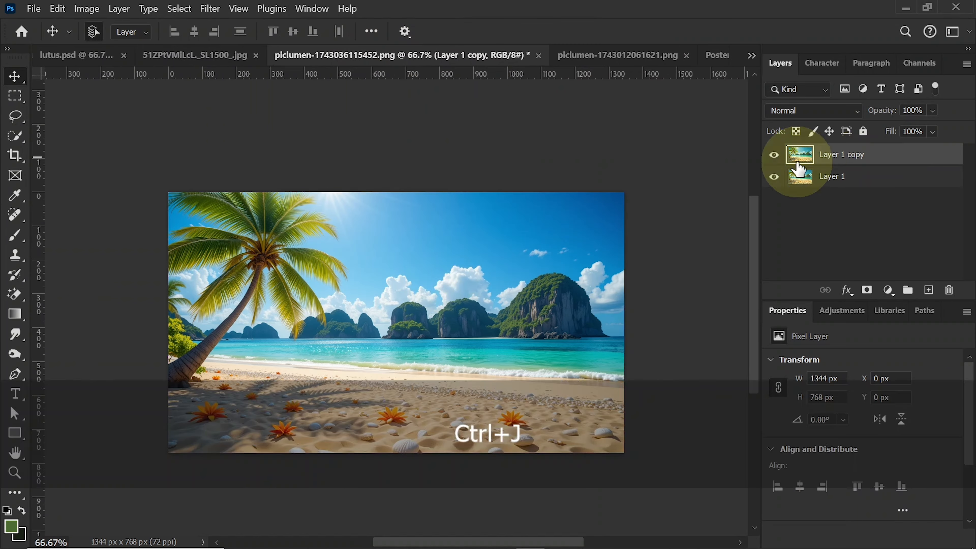
left_click_drag(465, 327, 398, 335)
- Start transforming the beach image in Poster ads and flip it horizontally
key("ctrl+t")
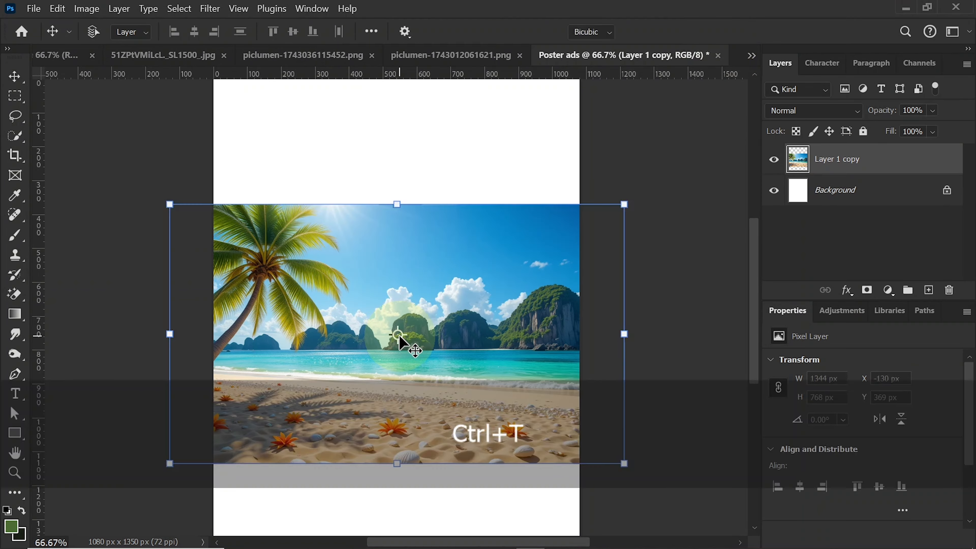
right_click(414, 279)
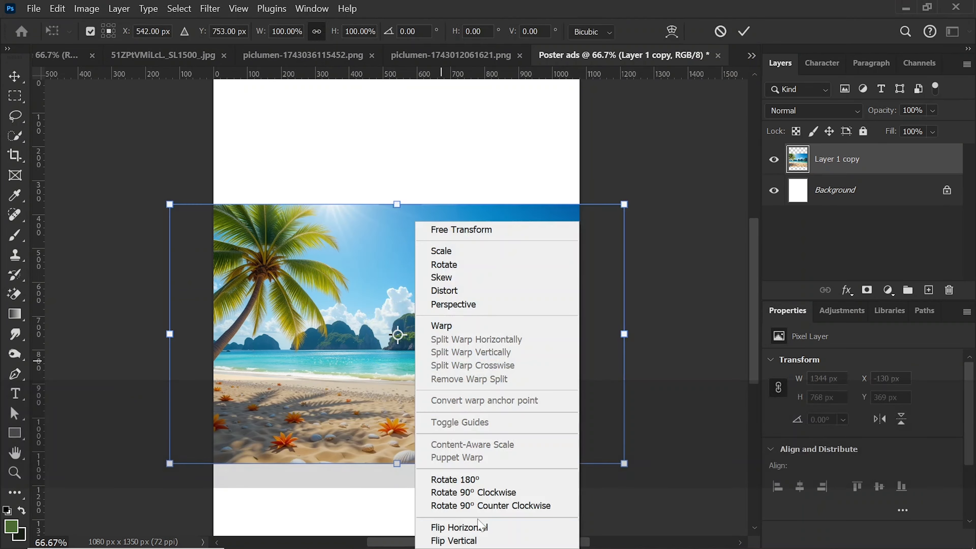
left_click(480, 526)
- Enlarge the beach image to about 172% and position it over the poster's upper part with the palm tree on the right
left_click_drag(511, 292, 470, 193)
left_click_drag(396, 339, 400, 507)
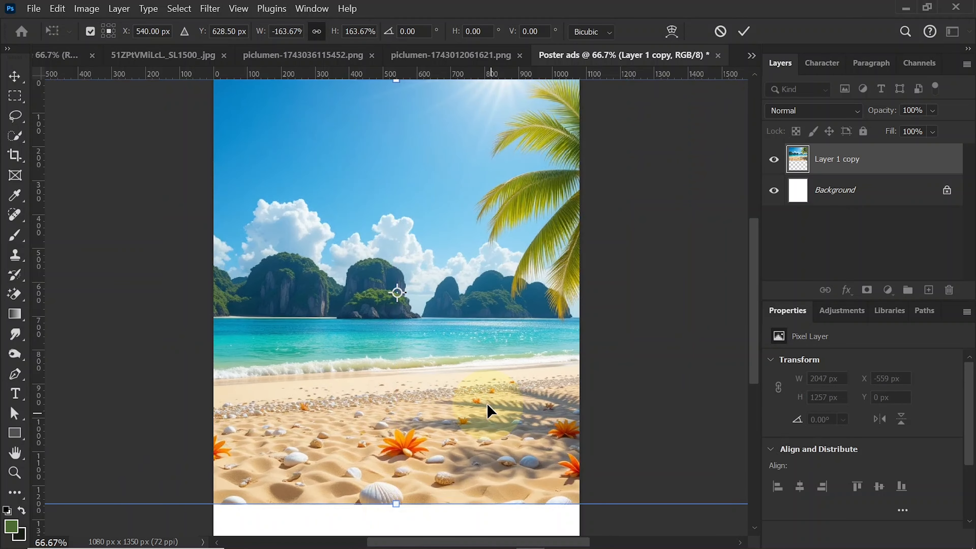
left_click_drag(487, 408, 461, 358)
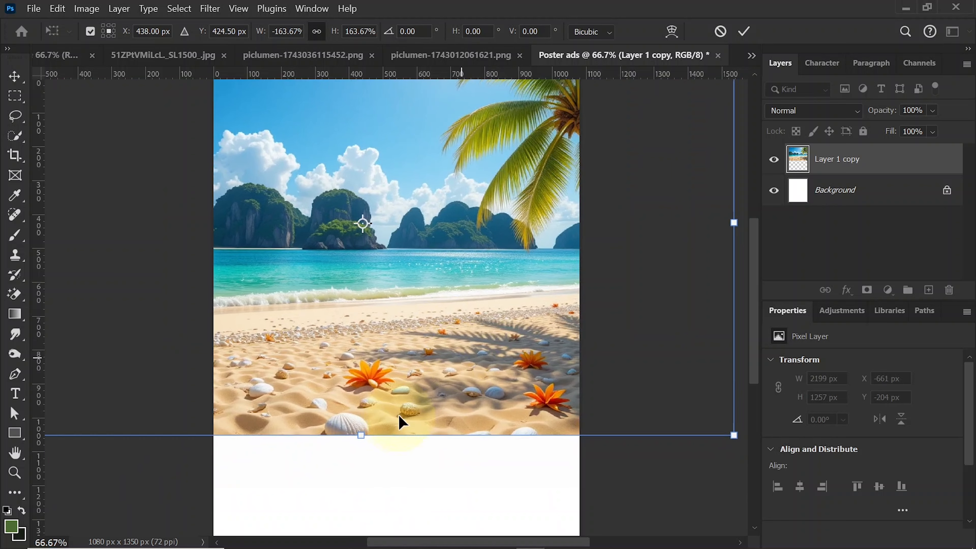
left_click_drag(362, 438, 364, 455)
left_click_drag(454, 394, 444, 394)
key("Return")
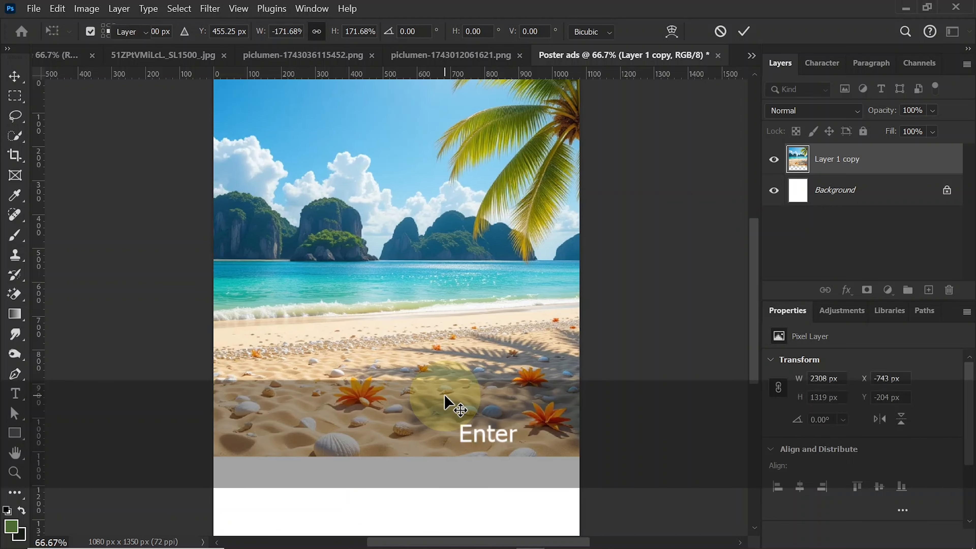
- Erase the white background above the sand in piclumen-1743012061621.png with the Magic Eraser tool
left_click(292, 58)
left_click(177, 58)
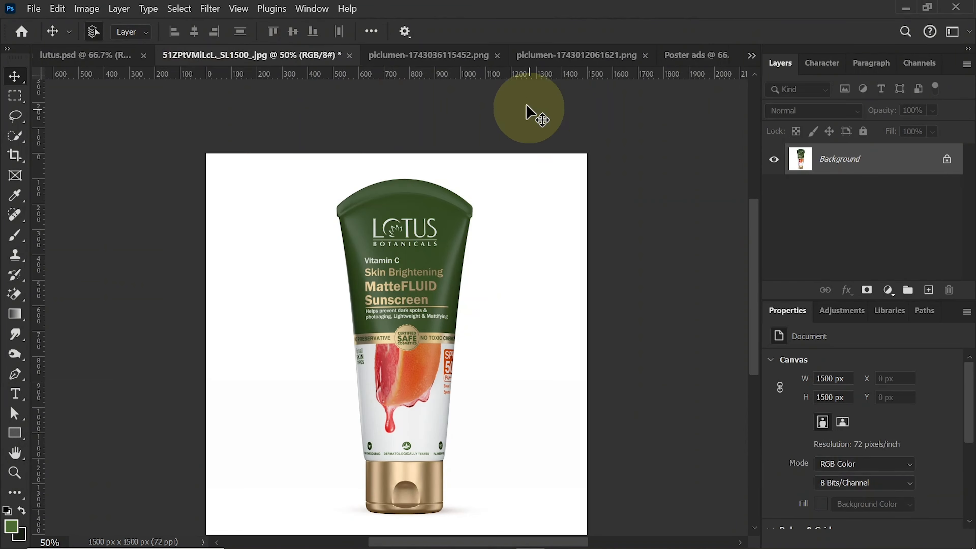
left_click(457, 62)
left_click(569, 56)
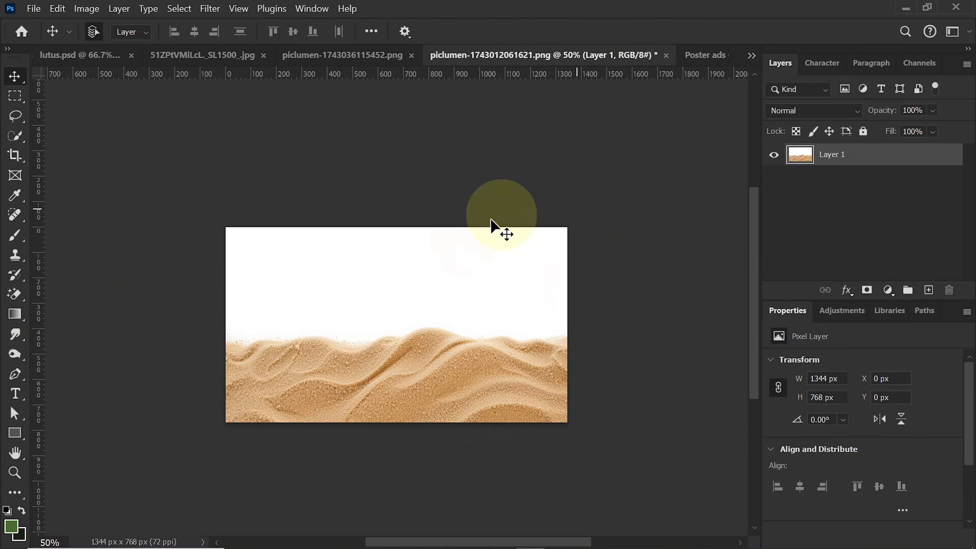
right_click(19, 297)
left_click(66, 322)
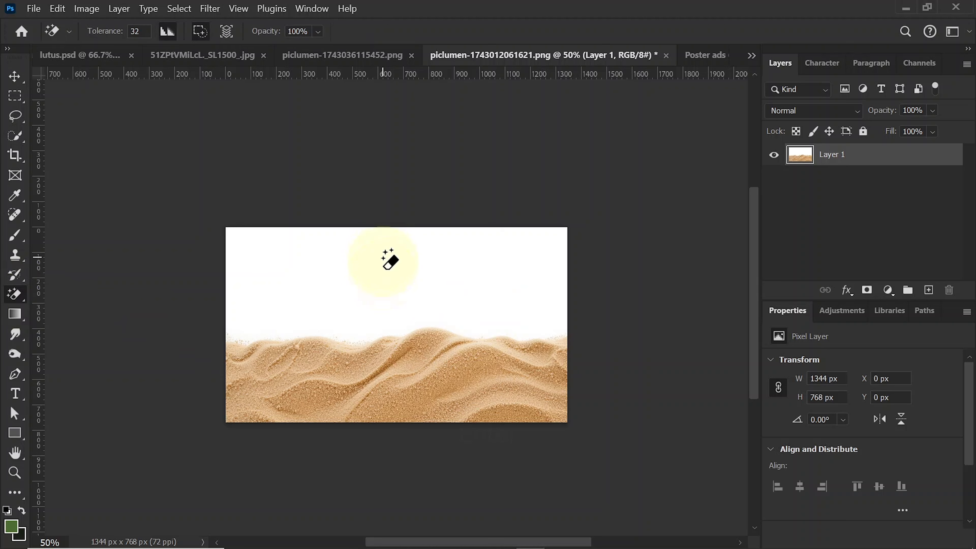
left_click(383, 282)
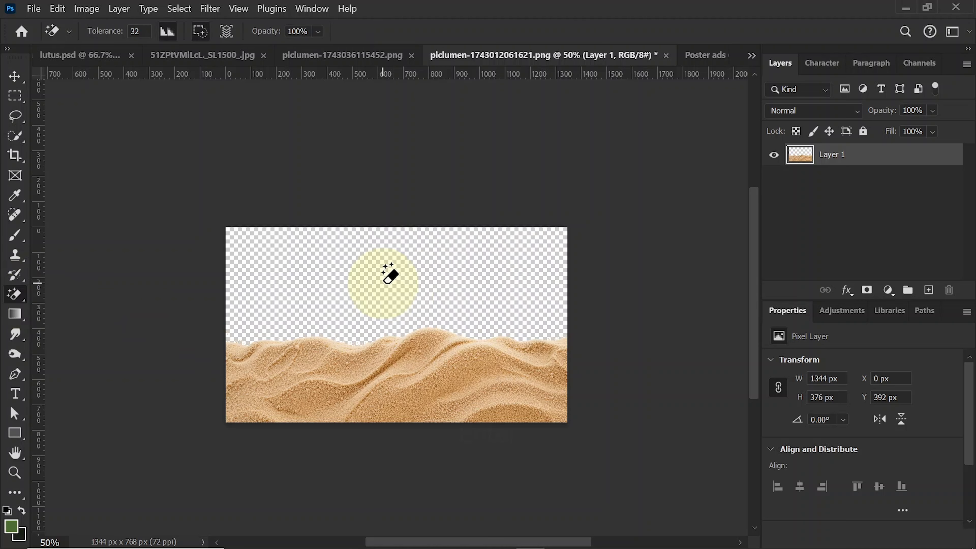
- Move the cut-out sand into Poster ads along the bottom of the poster and flip it horizontally
left_click(14, 76)
left_click_drag(420, 359, 473, 492)
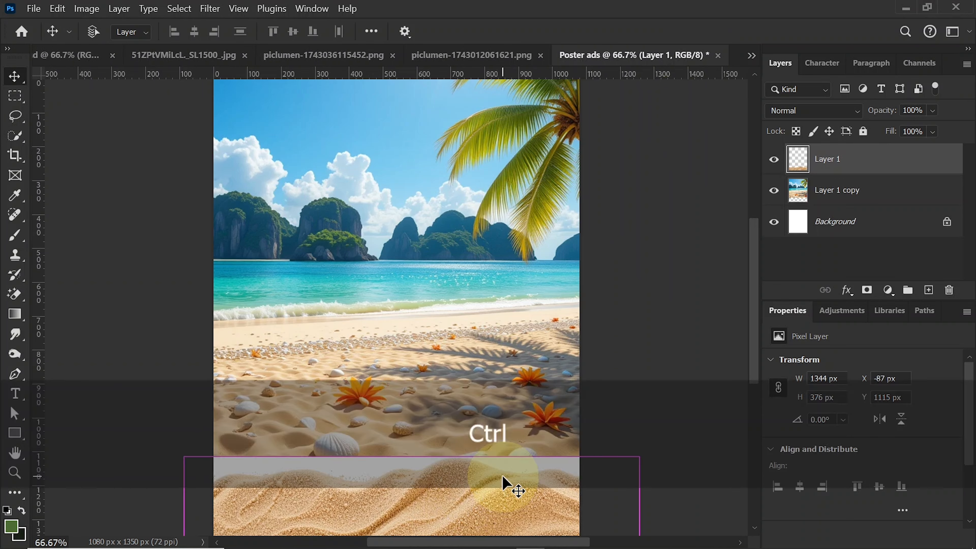
key("ctrl+t")
right_click(483, 483)
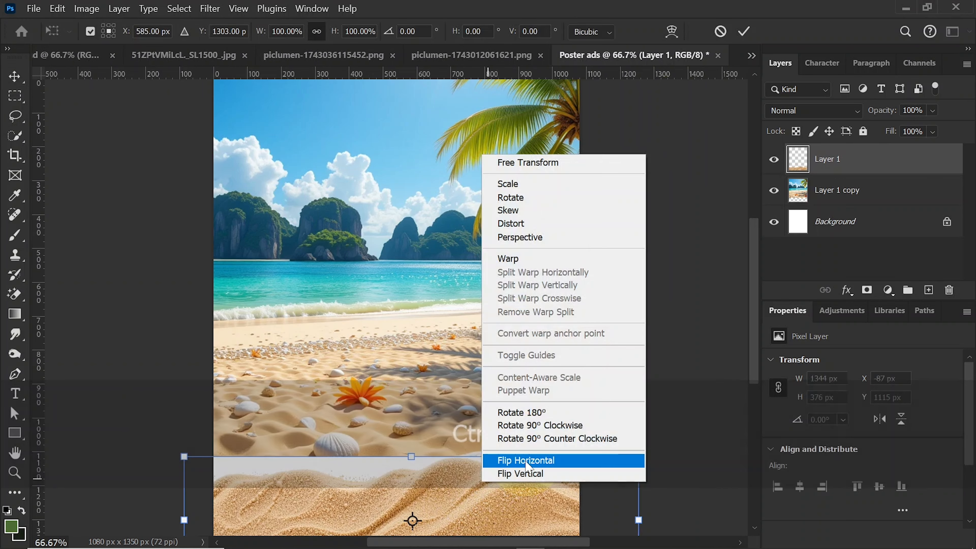
left_click(525, 460)
key("Return")
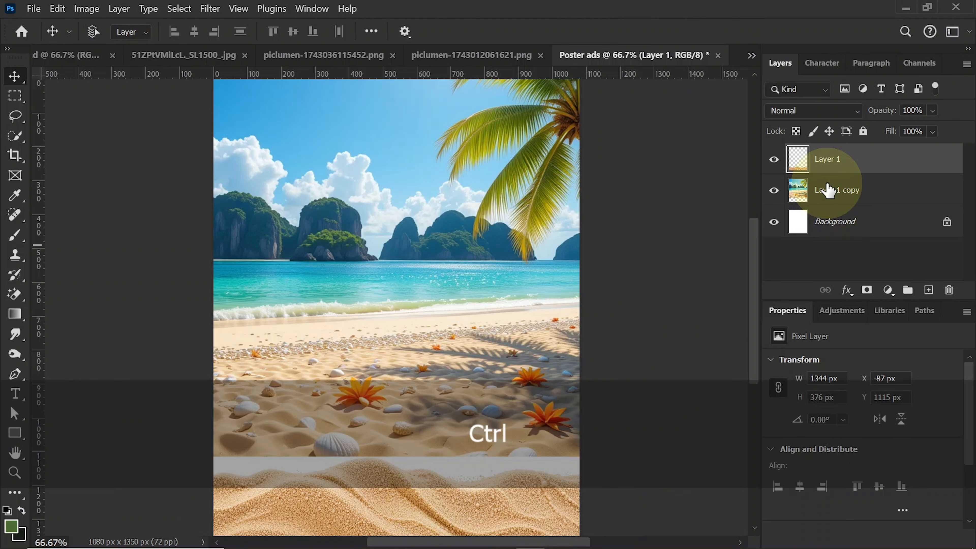
- Duplicate the sand layer, then raise the original and rotate it about 4.8° clockwise around a pivot at the poster's left edge
key("ctrl+j")
left_click(831, 191)
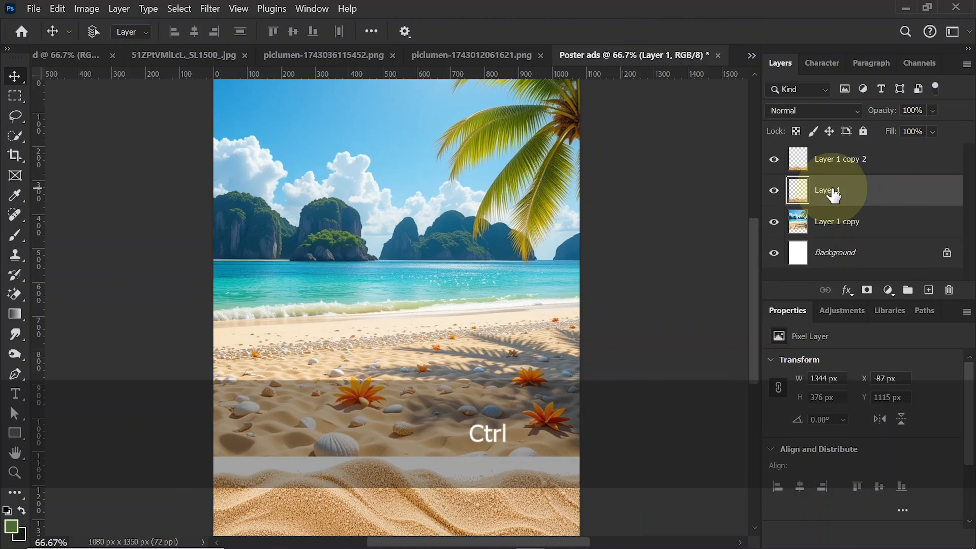
key("ctrl+t")
left_click_drag(491, 480, 493, 447)
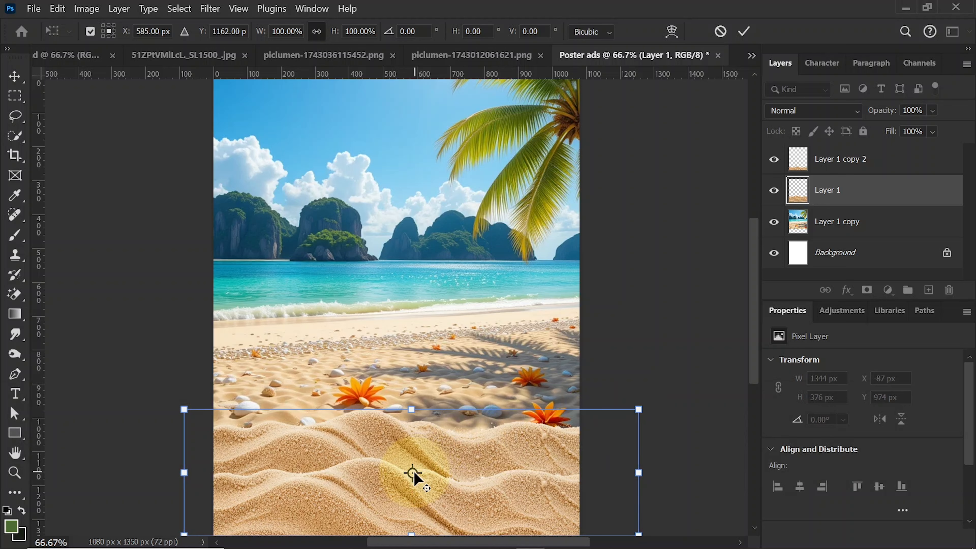
left_click_drag(413, 473, 211, 409)
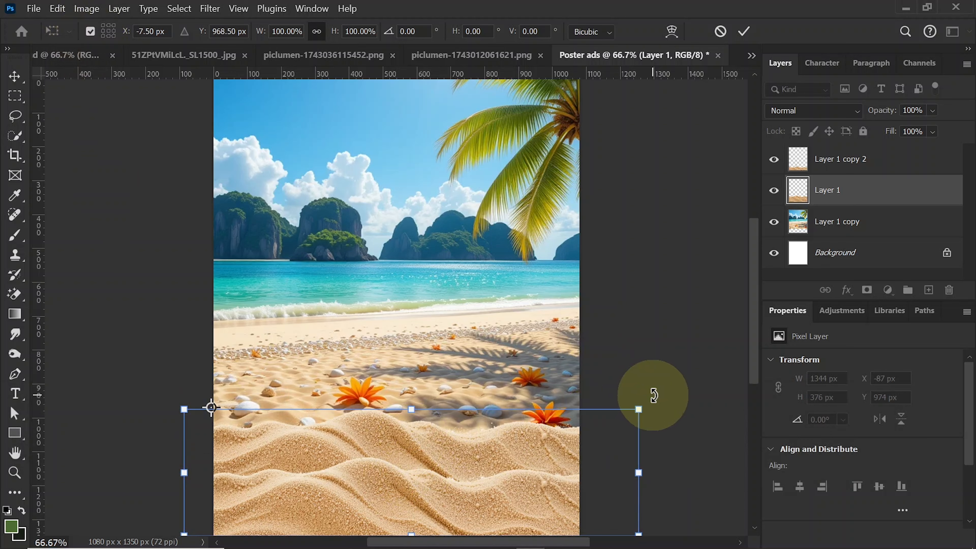
left_click_drag(653, 394, 647, 432)
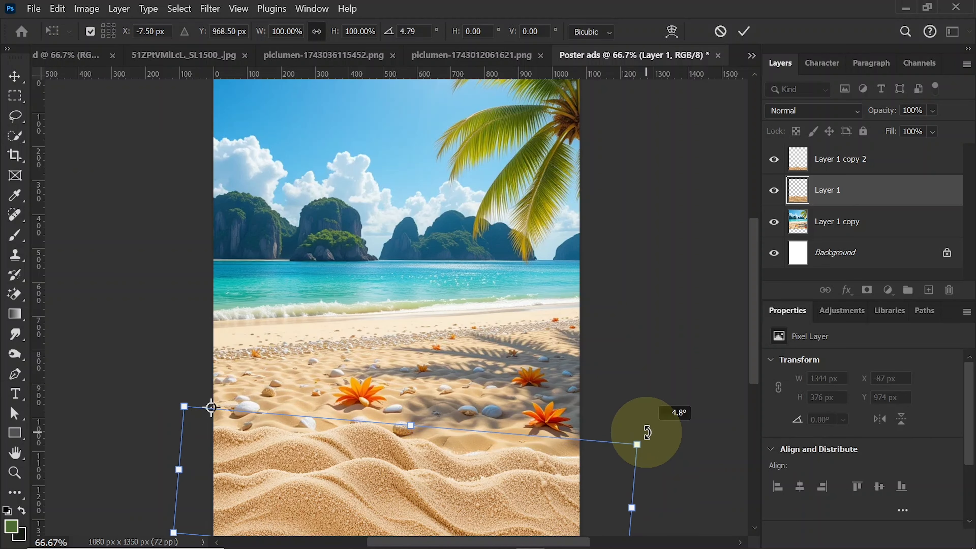
key("Return")
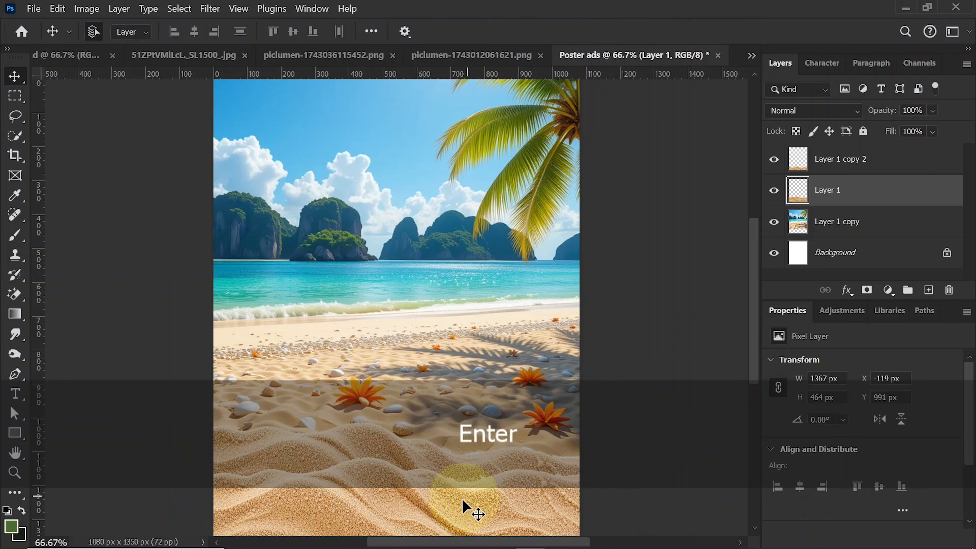
- Rotate the front sand layer, Layer 1 copy 2, about 2.4° counterclockwise around a pivot at the poster's right edge
left_click(382, 501, "ctrl")
key("ctrl+t")
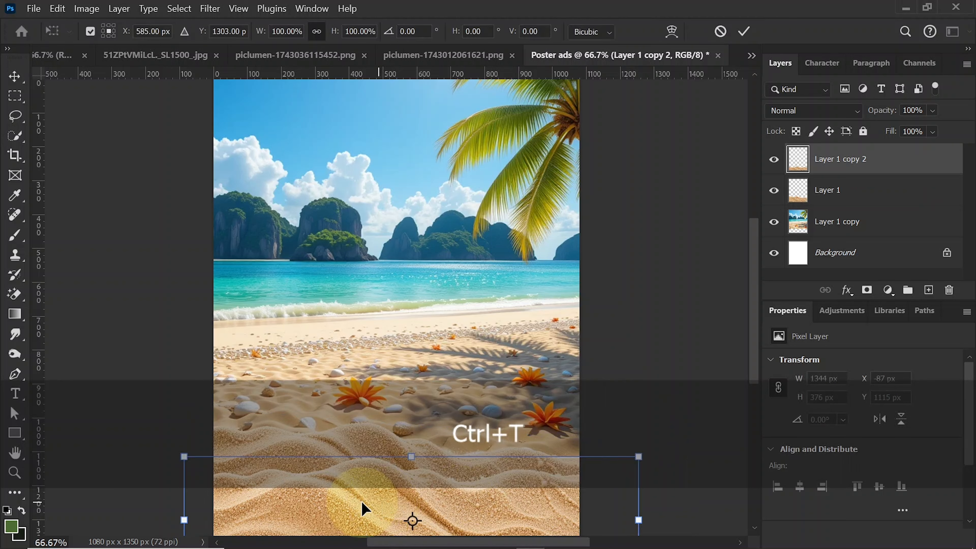
left_click_drag(517, 484, 581, 473)
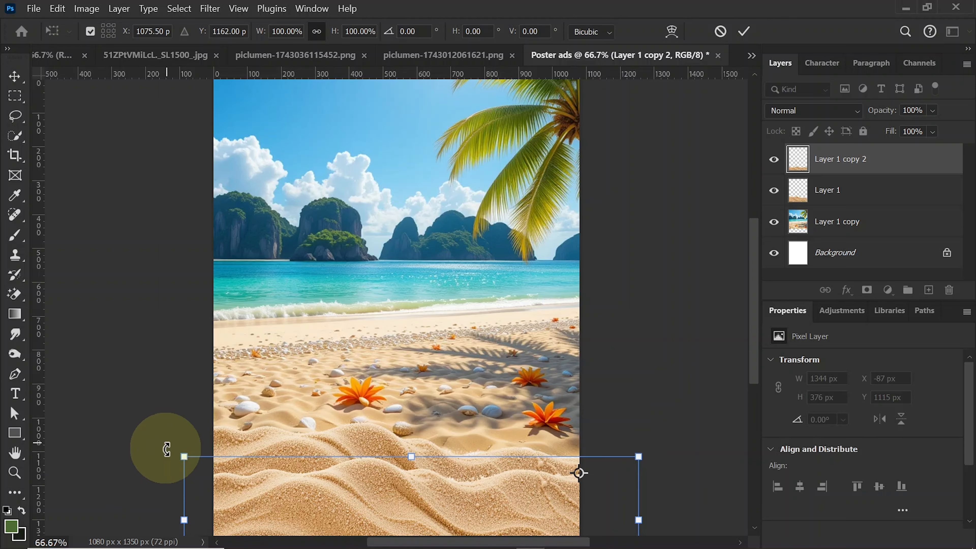
left_click_drag(166, 449, 161, 460)
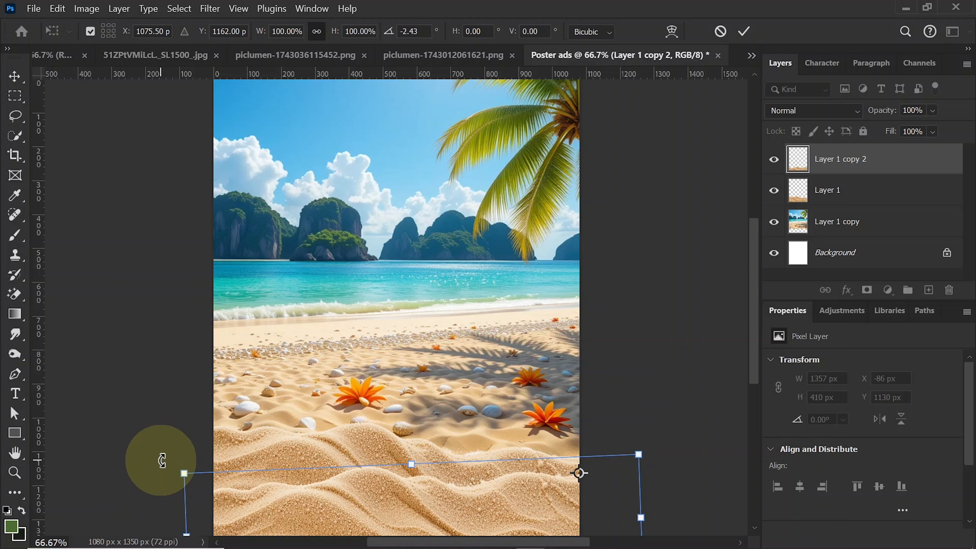
key("Return")
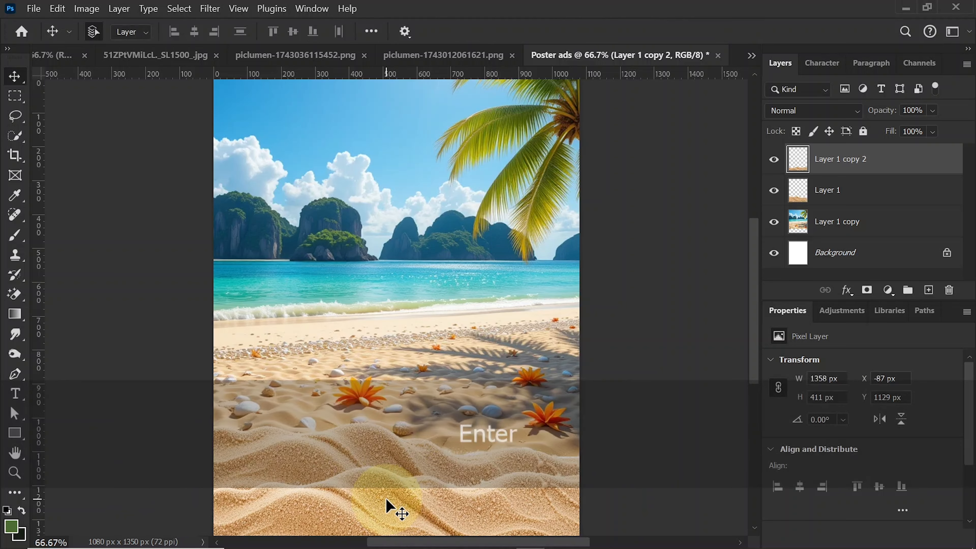
- Select both sand layers and nudge them slightly upward together, then deselect them
left_click(378, 461, "shift")
key("Up")
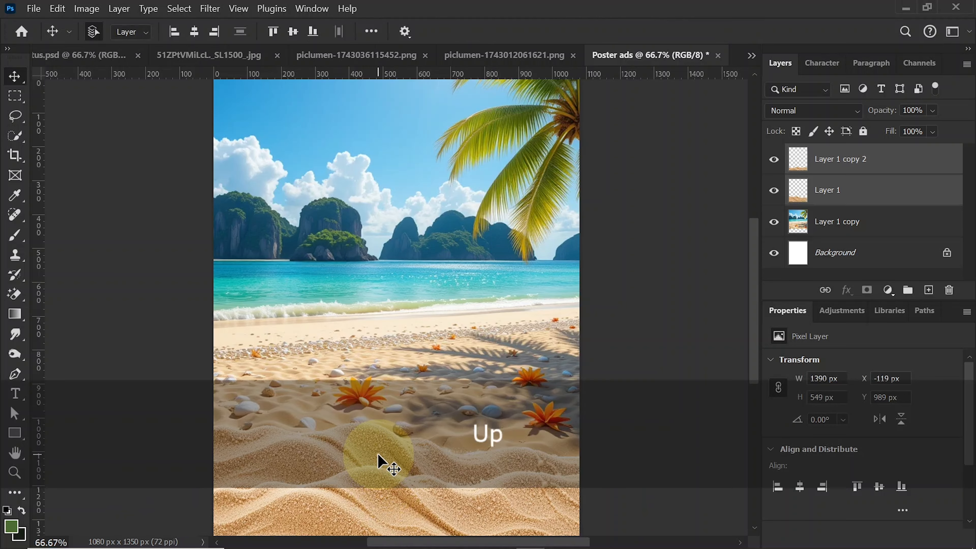
key("Up")
key("Up")
key("Up")
key("Up")
key("Up")
key("Up")
key("Up")
key("Up")
key("Up")
key("Up")
key("Up")
key("Up")
key("Up")
key("Up")
key("Up")
key("Up")
key("Up")
key("Up")
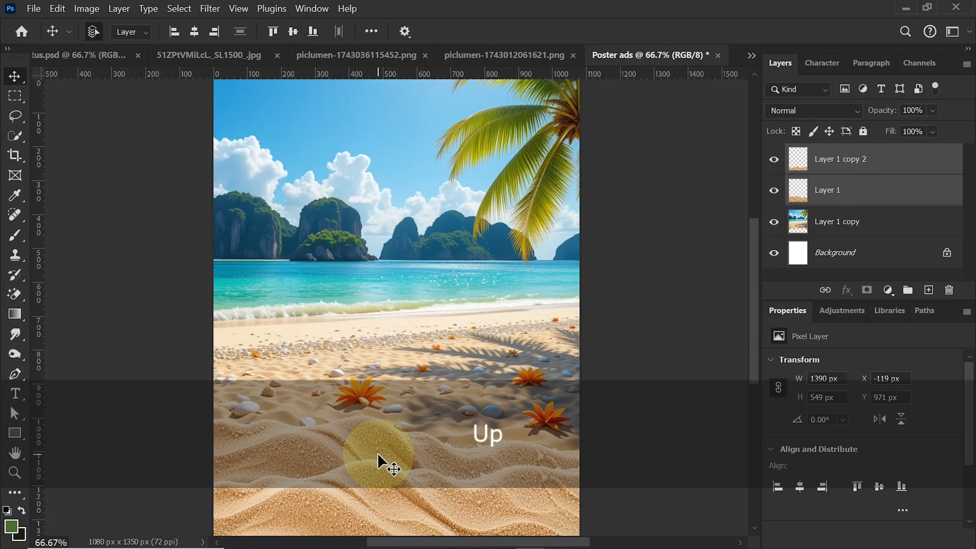
left_click(621, 424)
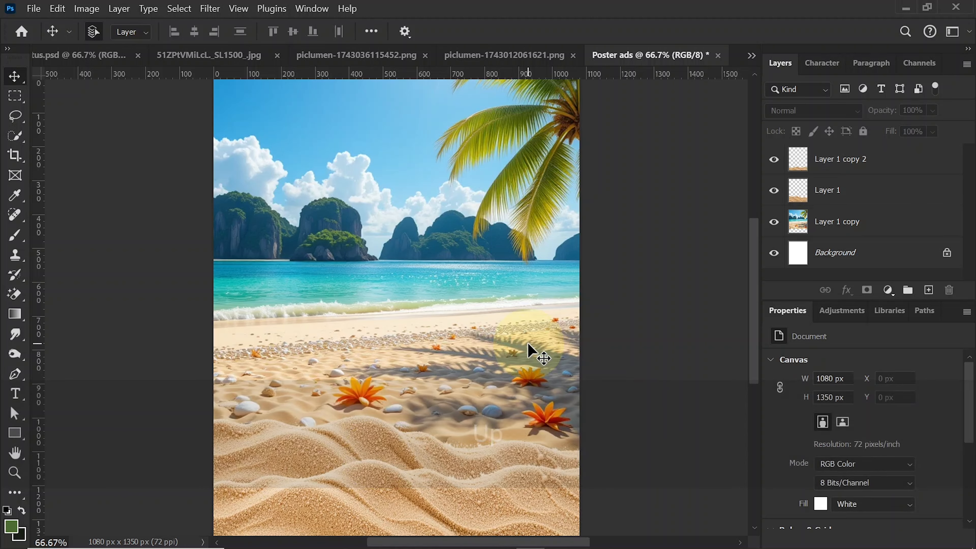
- Duplicate the beach background layer and apply a Gaussian Blur with a 5.0 pixel radius to the copy
left_click(528, 345)
key("ctrl")
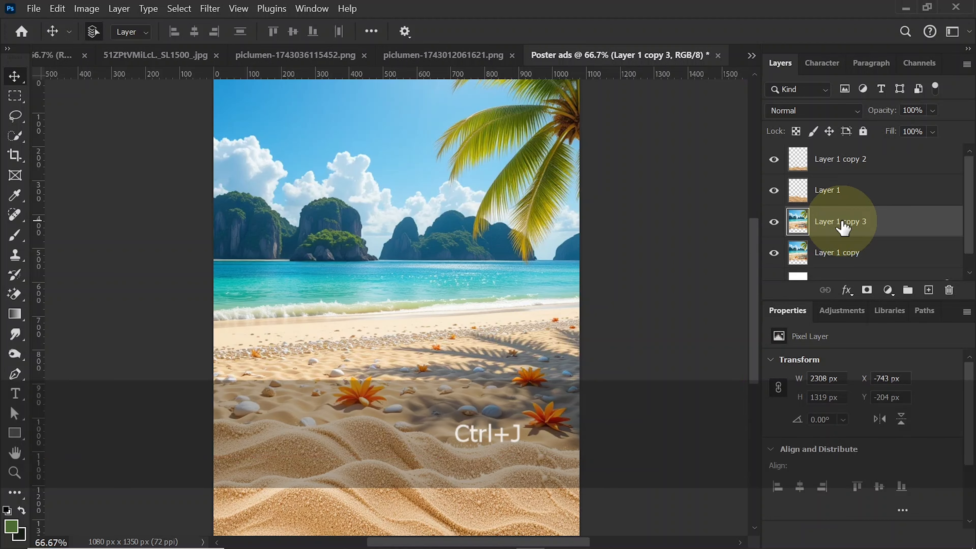
left_click(209, 9)
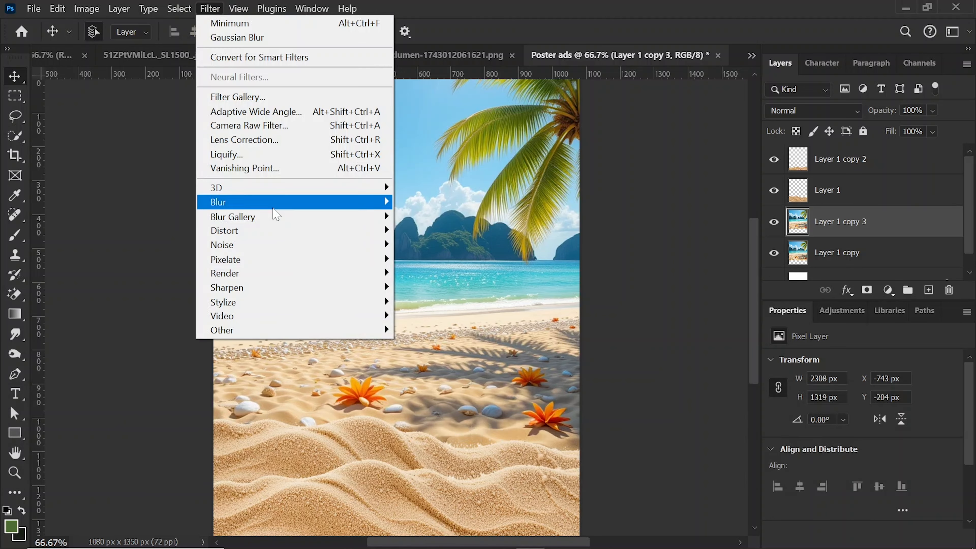
mouse_move(379, 208)
left_click(435, 258)
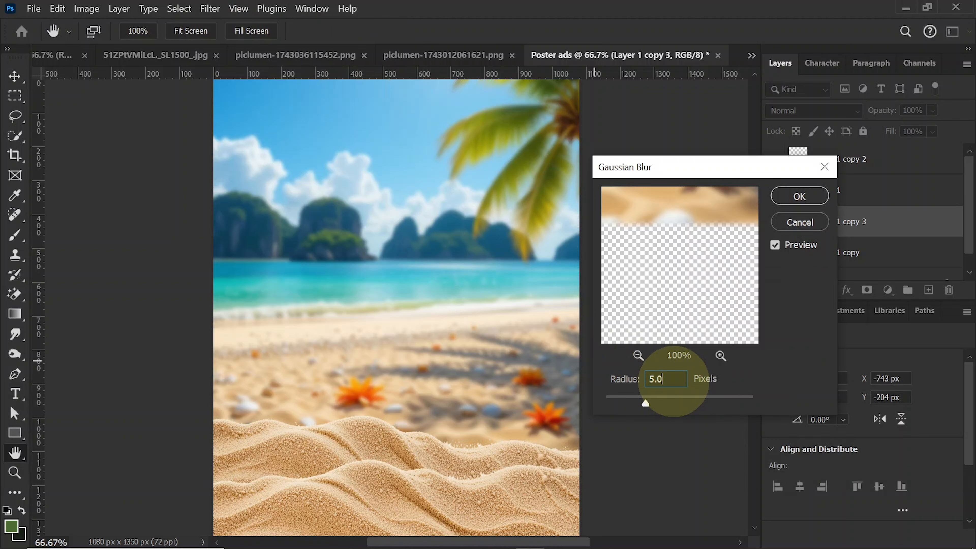
double_click(671, 380)
left_click(798, 197)
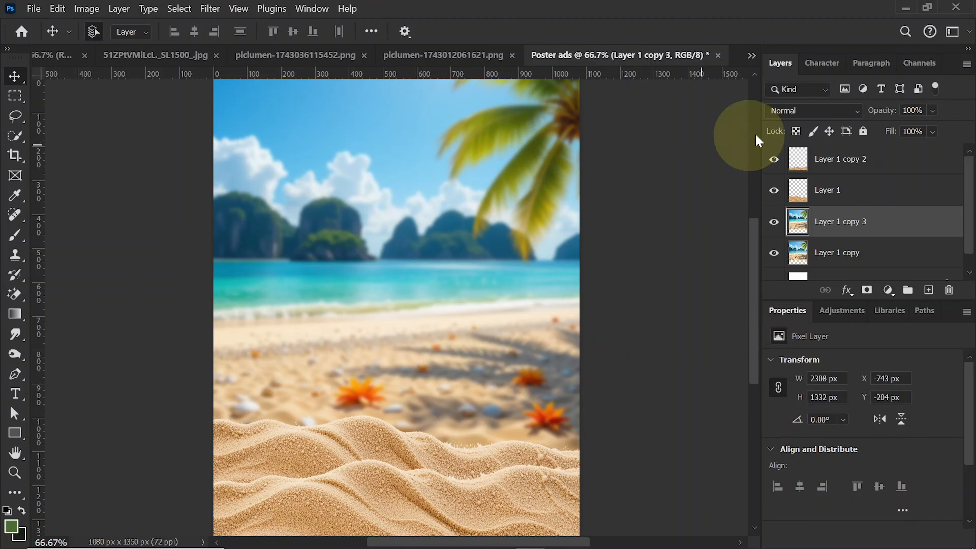
- Duplicate the Background layer of the sunscreen tube image and hide the original
left_click(186, 58)
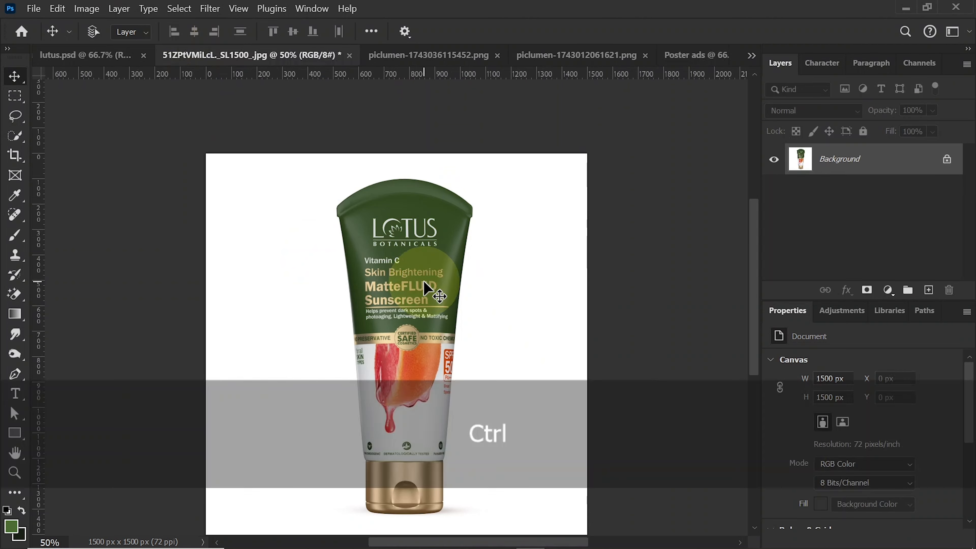
key("ctrl+j")
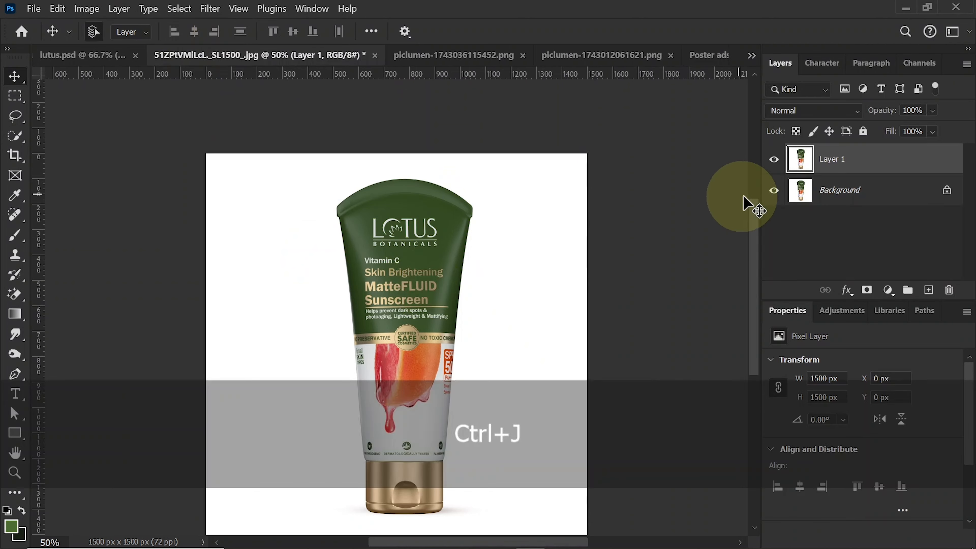
left_click(774, 191)
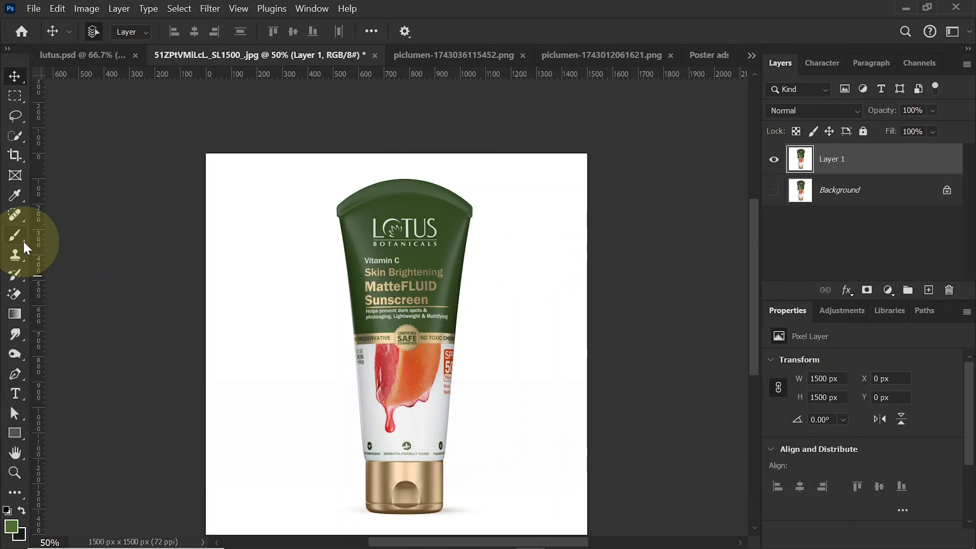
- Erase the white background around the sunscreen tube with the Magic Eraser and place the cut-out in Poster ads, behind the sand layers
left_click(302, 285)
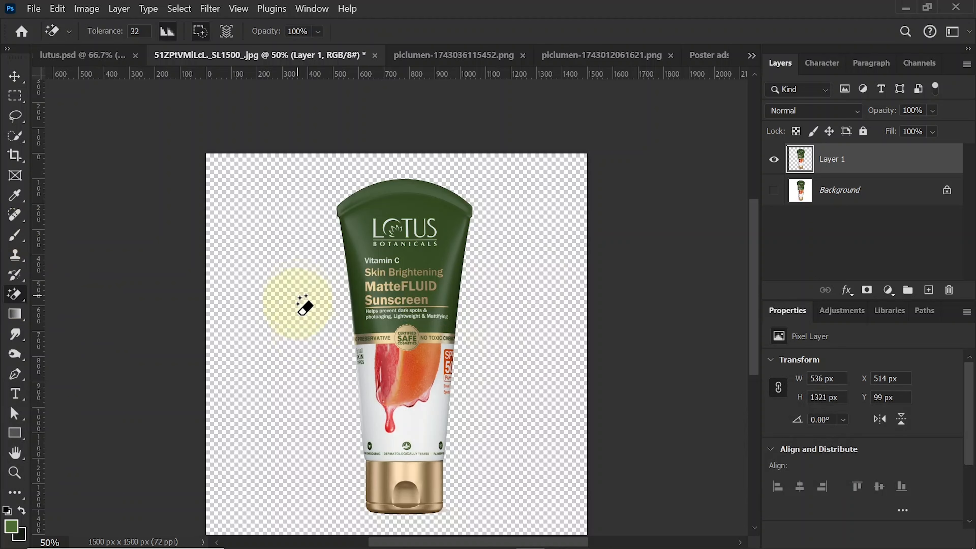
left_click(17, 82)
left_click_drag(419, 265, 340, 332)
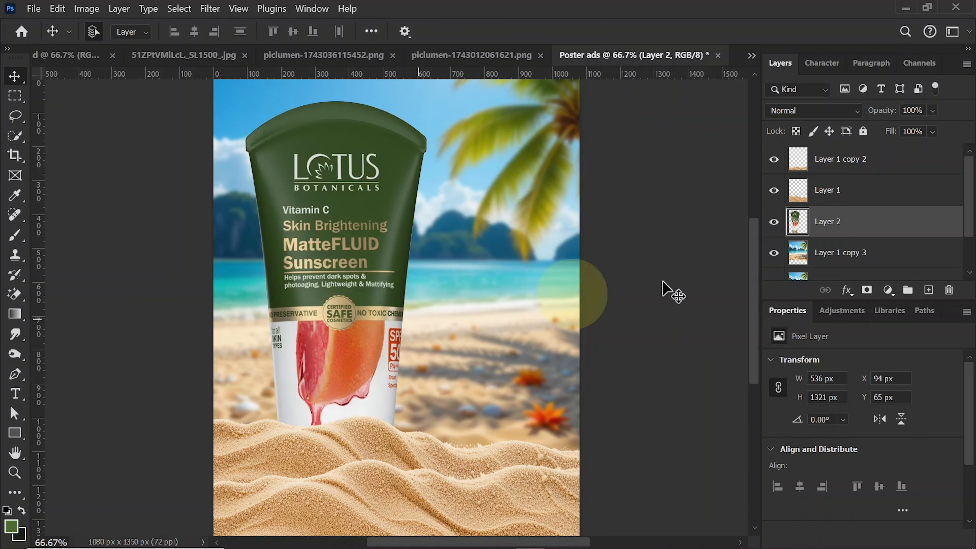
- Move the tube layer between the two sand layers, scale it to about 80% and reposition it upright in the sand
left_click_drag(879, 232, 879, 184)
key("ctrl+t")
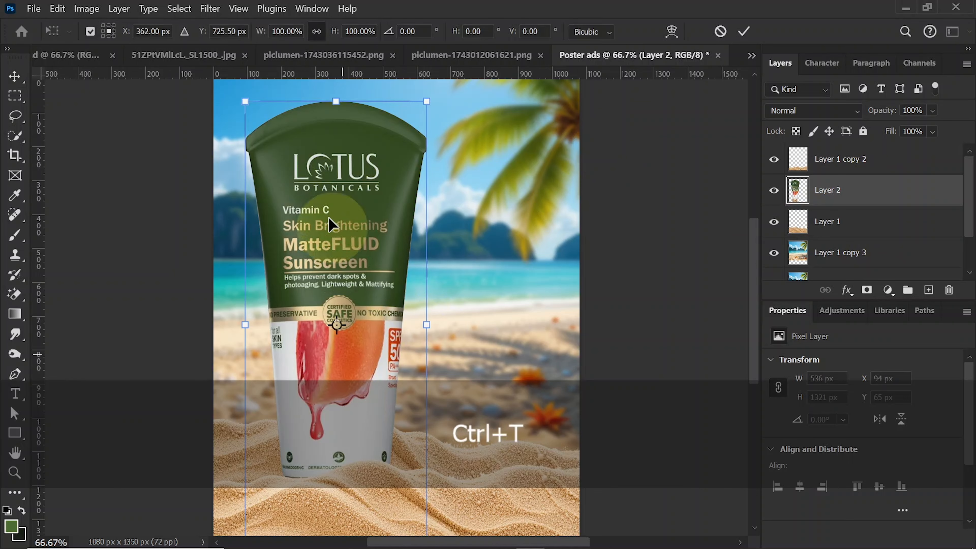
left_click_drag(336, 101, 336, 191)
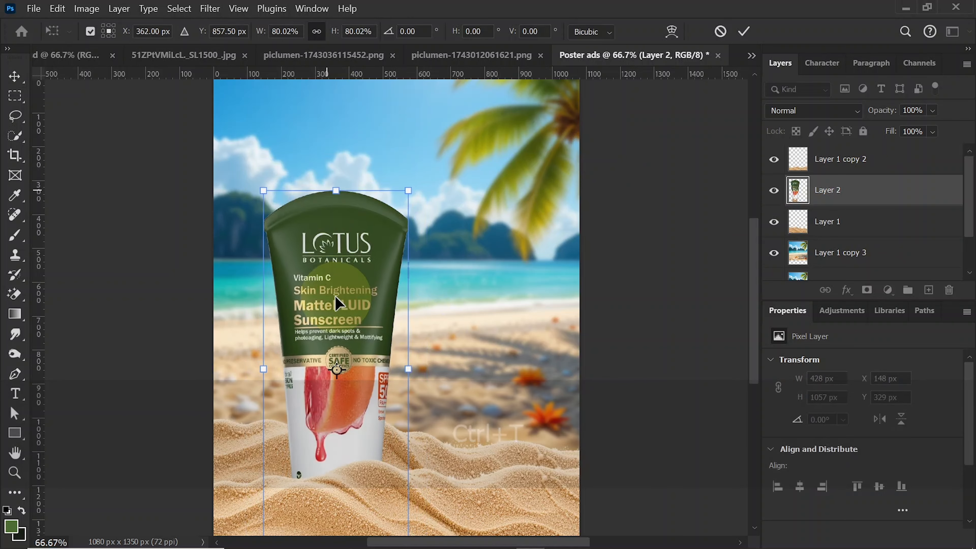
left_click_drag(335, 298, 334, 242)
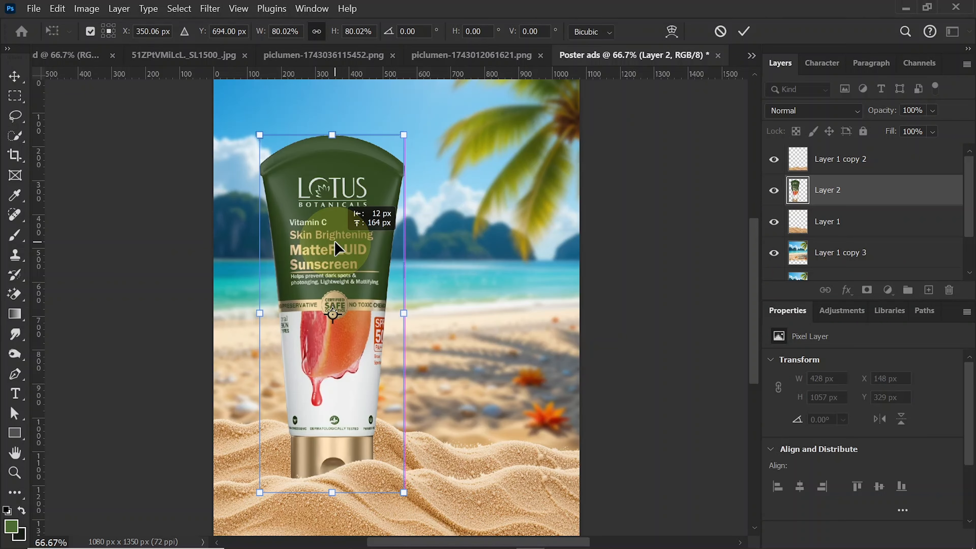
key("Return")
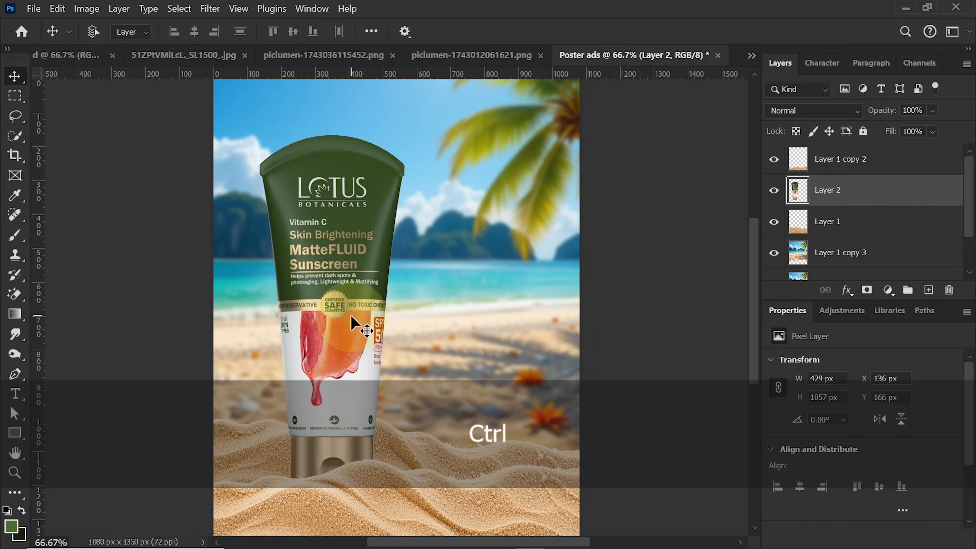
- Load the tube's outline as a selection and add it to the tube layer as a layer mask
key("ctrl+equal")
key("ctrl+equal")
left_click(401, 447)
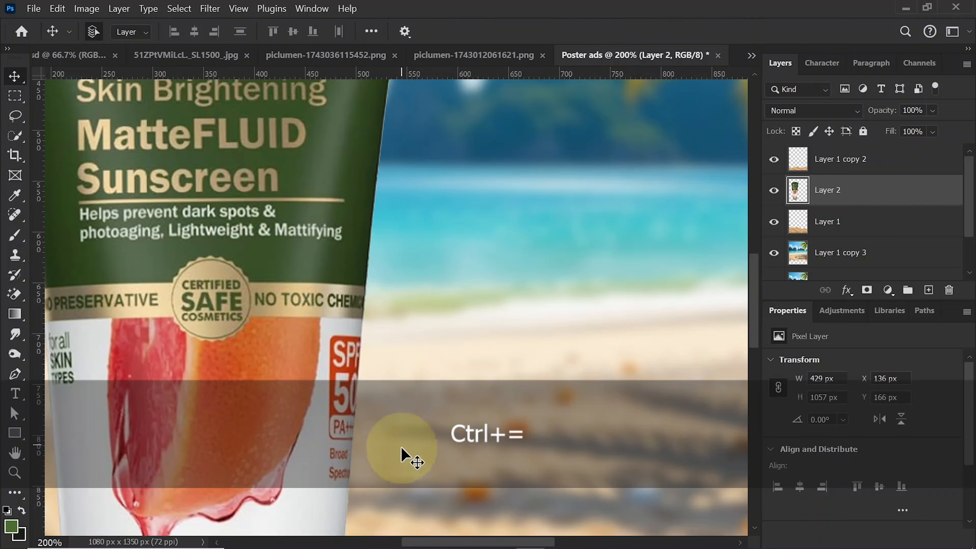
left_click_drag(435, 543, 396, 542)
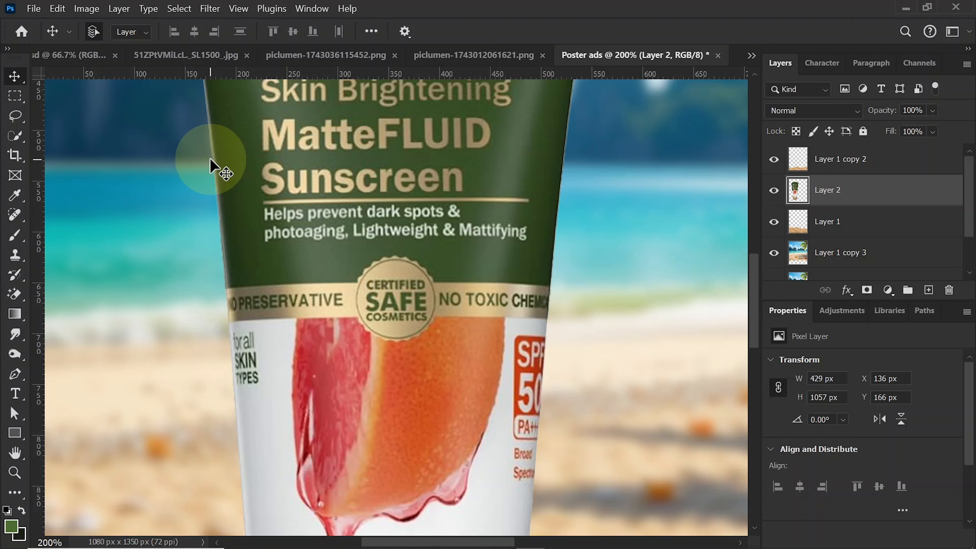
key("ctrl")
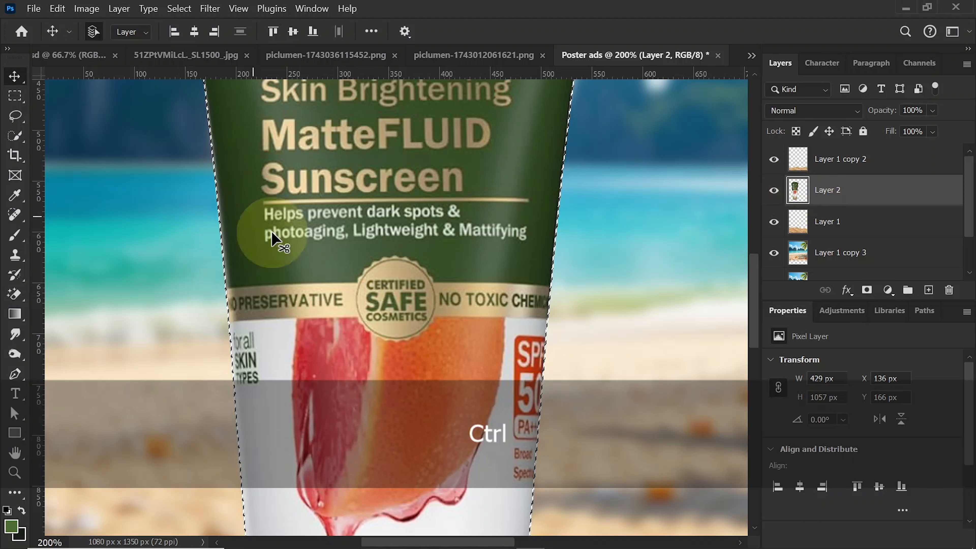
left_click(867, 291)
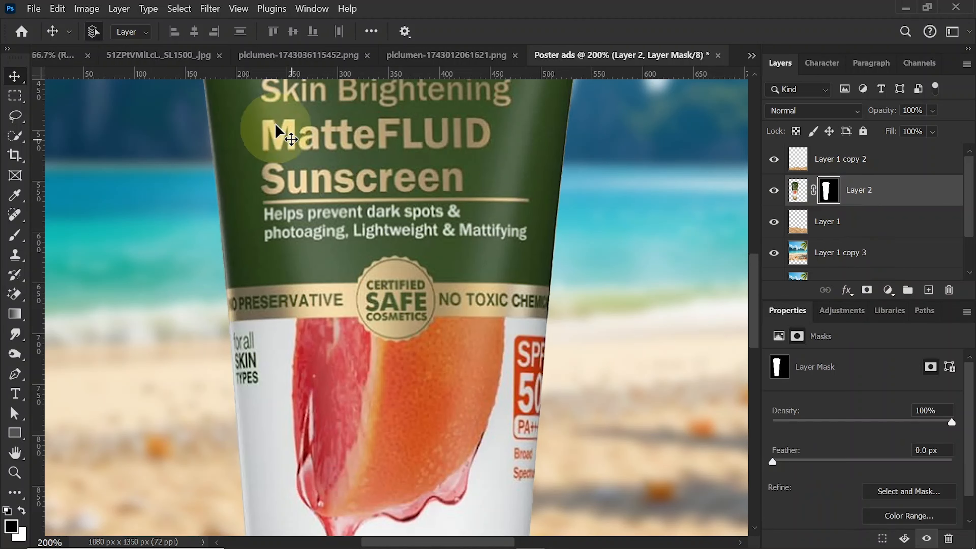
- Tighten the tube's mask edge with the Minimum filter at a 2-pixel radius, preserving Squareness
left_click(210, 9)
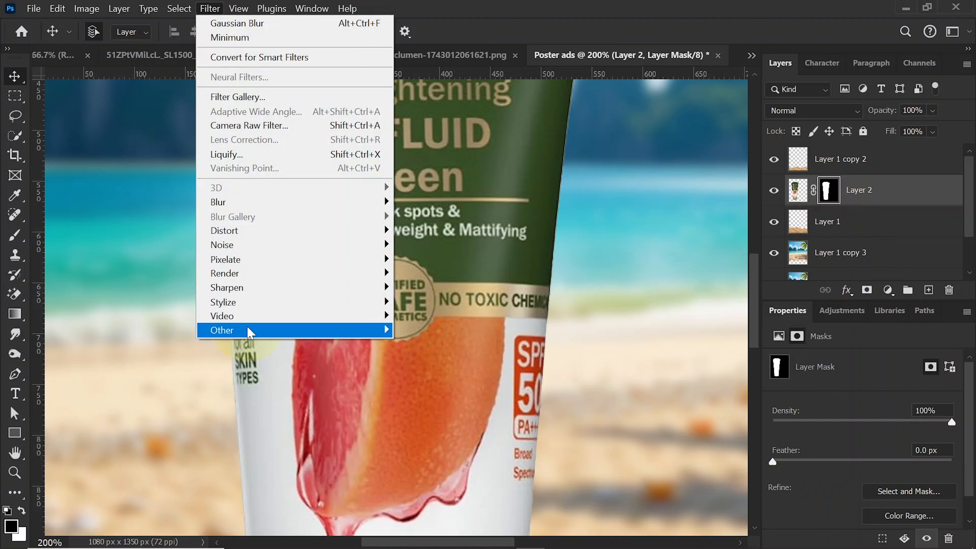
mouse_move(361, 329)
left_click(424, 387)
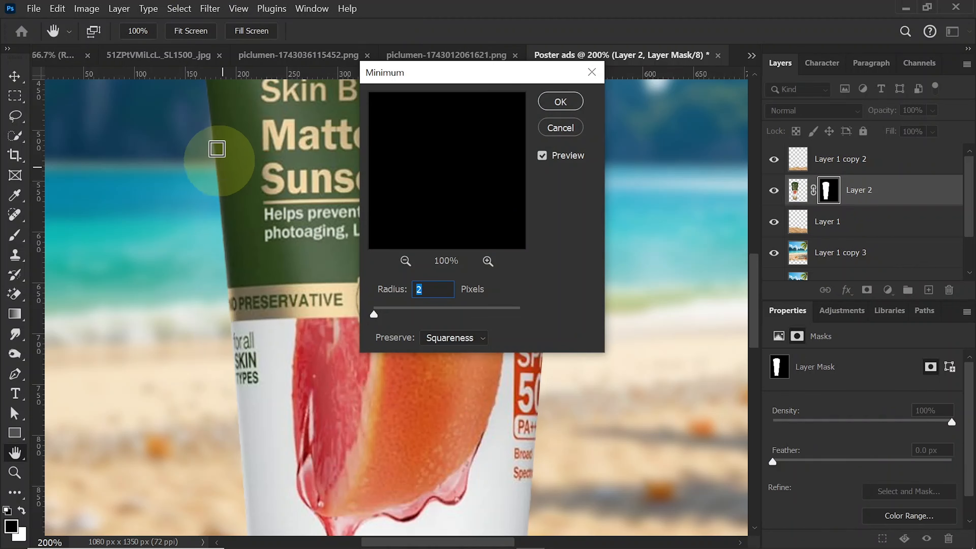
left_click(422, 289)
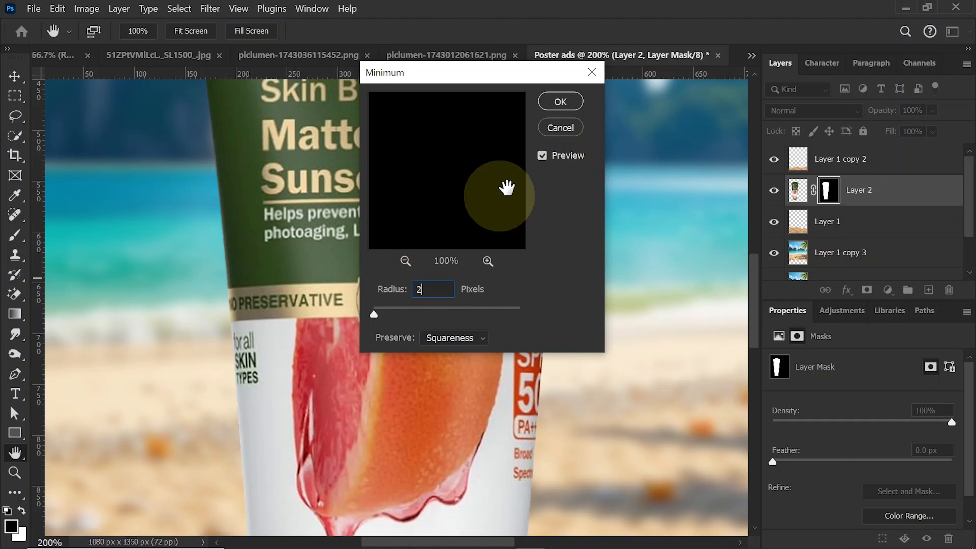
left_click(565, 106)
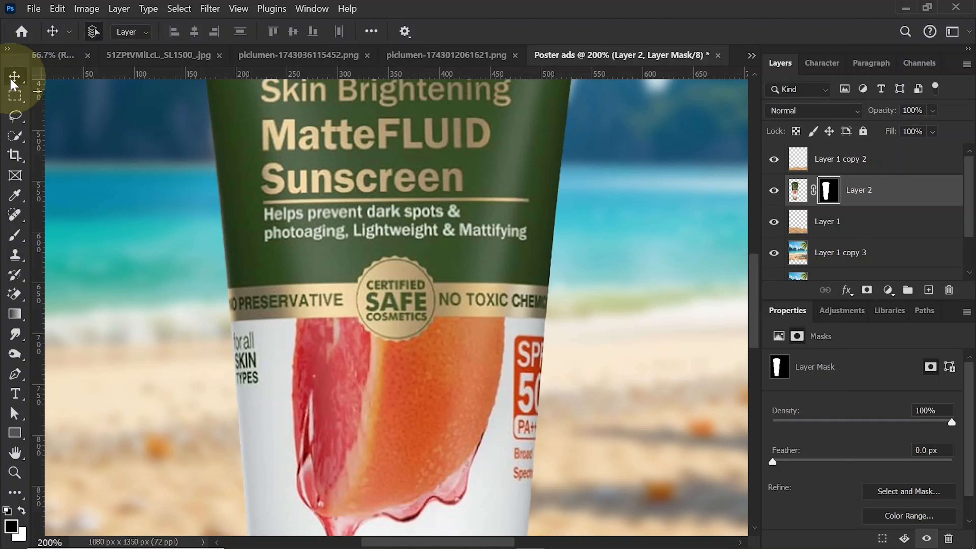
key("ctrl+0")
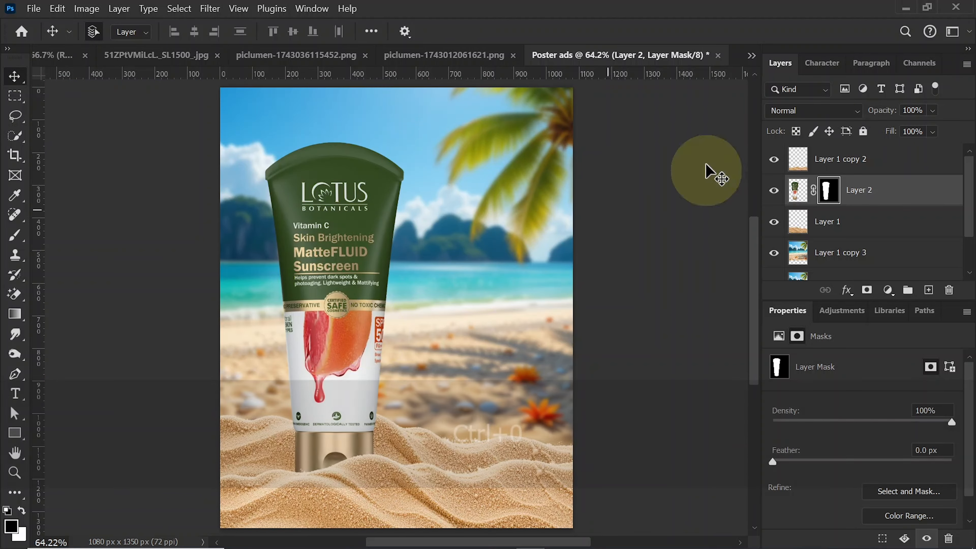
- Add a new layer above the front sand and draw a rectangle of about 372 × 899 px beside the tube
left_click(841, 159)
left_click(930, 290)
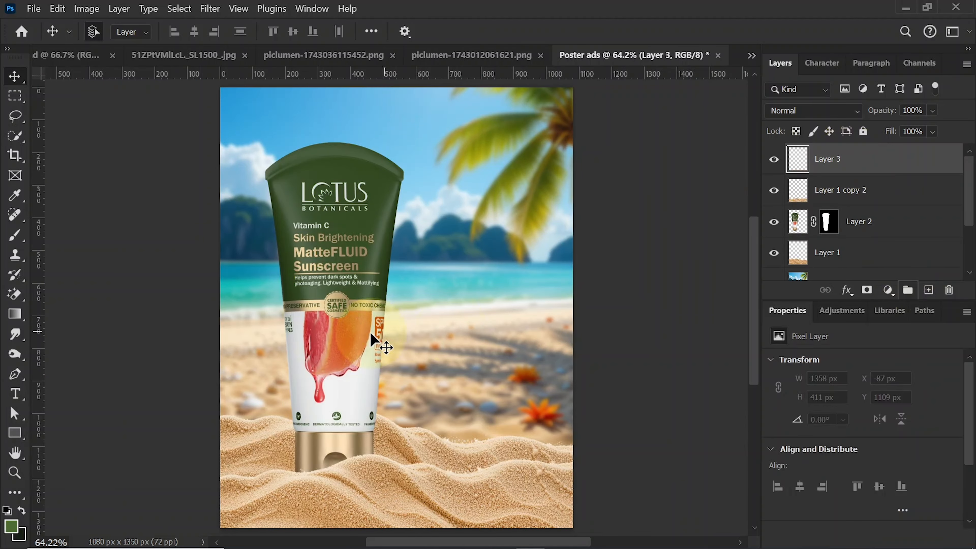
left_click(16, 434)
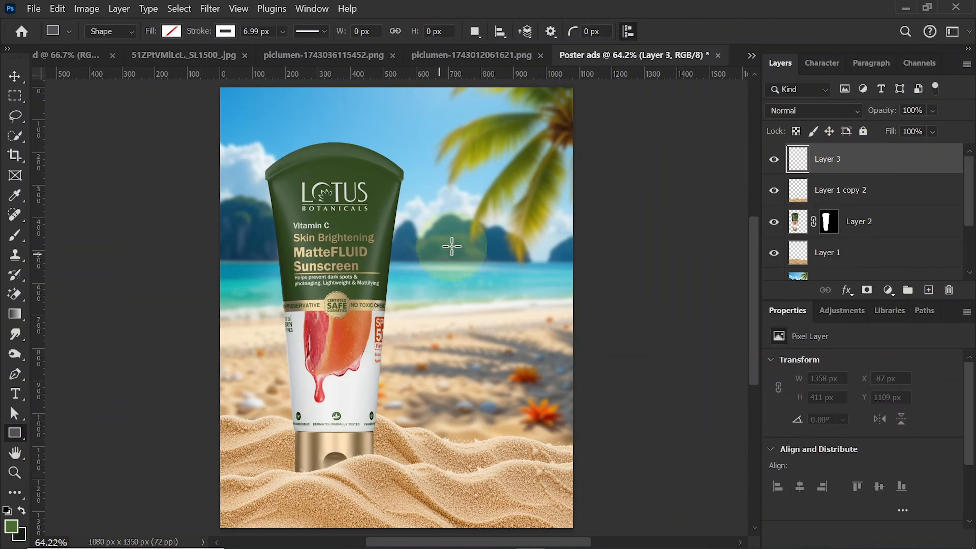
left_click_drag(410, 191, 530, 485)
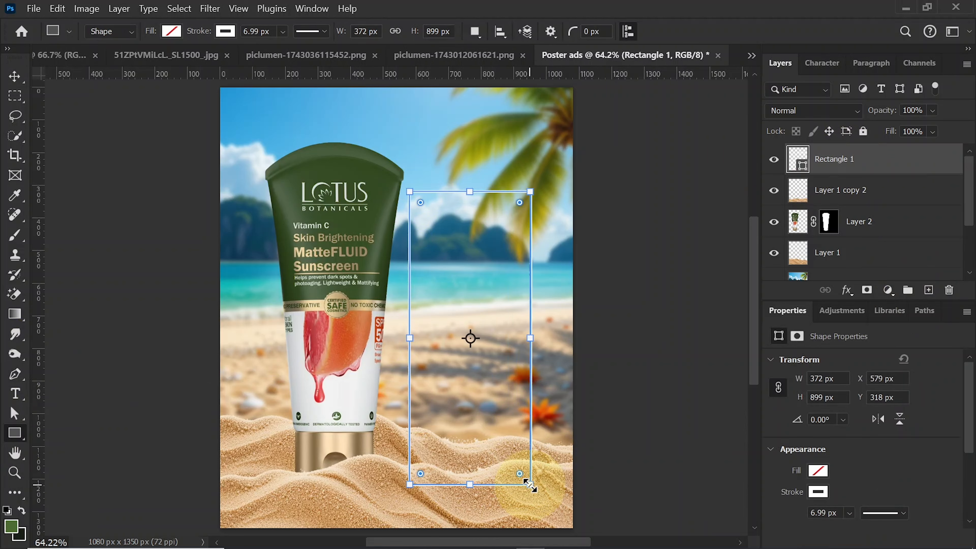
- Remove the rectangle's stroke, fill it with dark green 334922 sampled from the tube, and round its corners
left_click(172, 30)
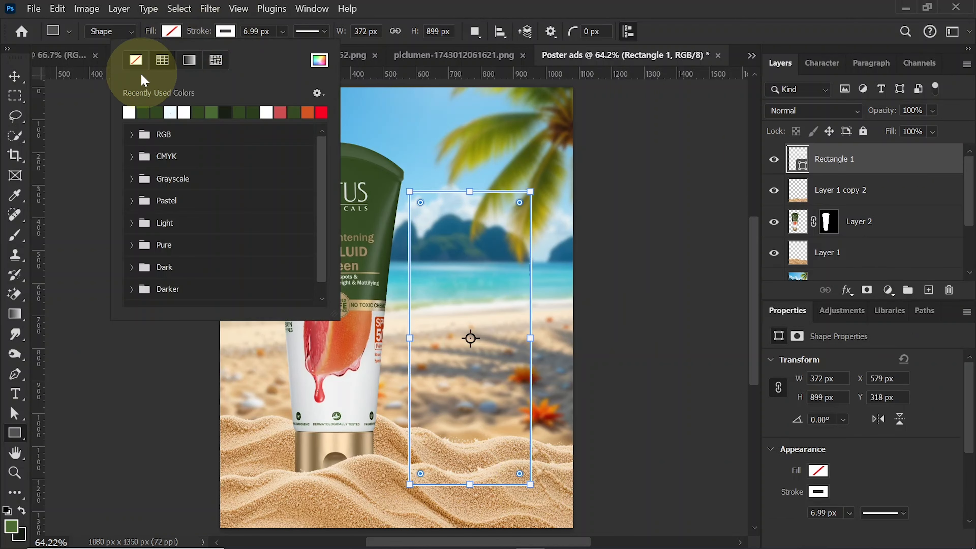
left_click(225, 31)
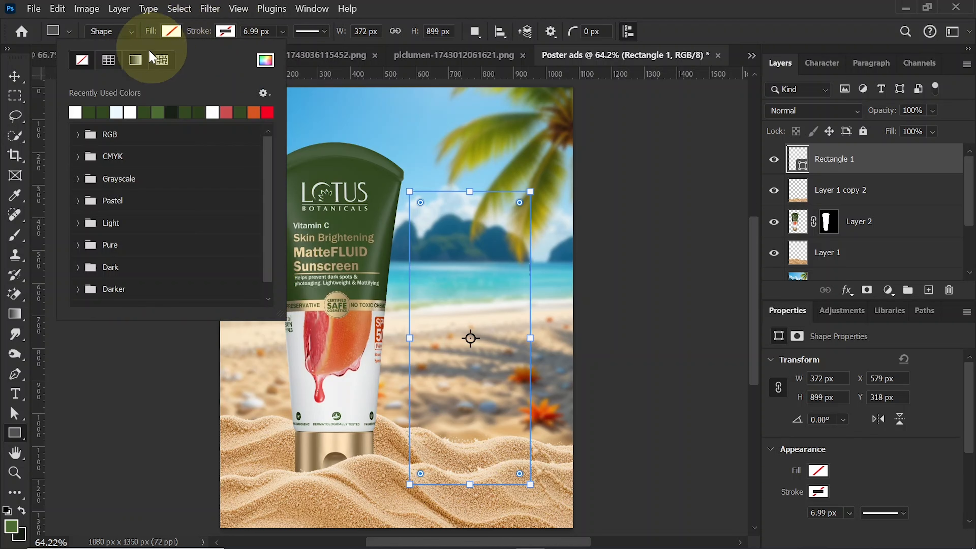
left_click(266, 61)
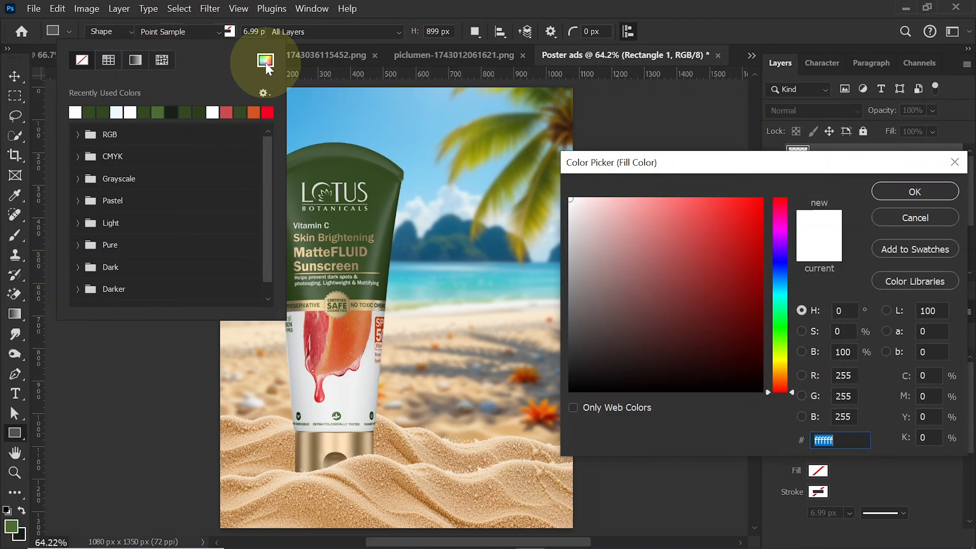
left_click(340, 163)
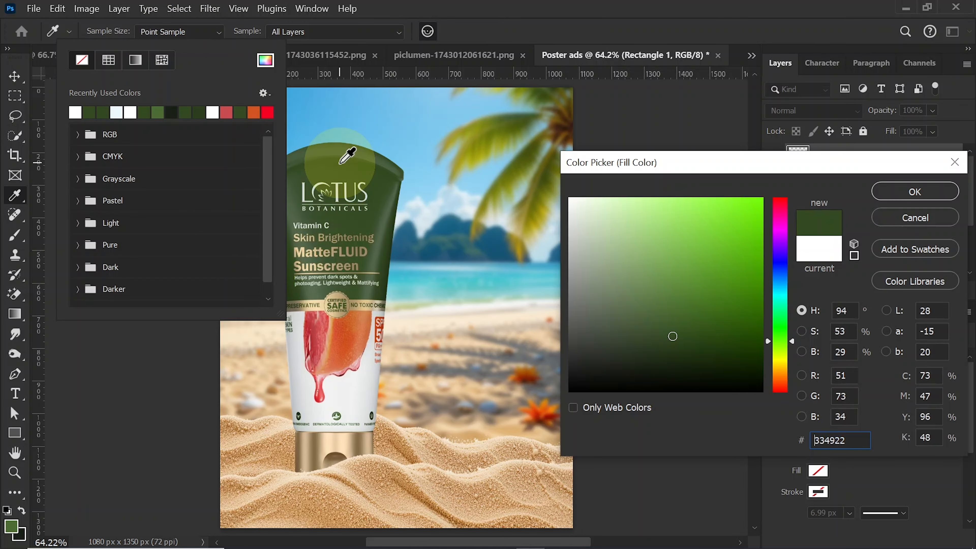
left_click(910, 191)
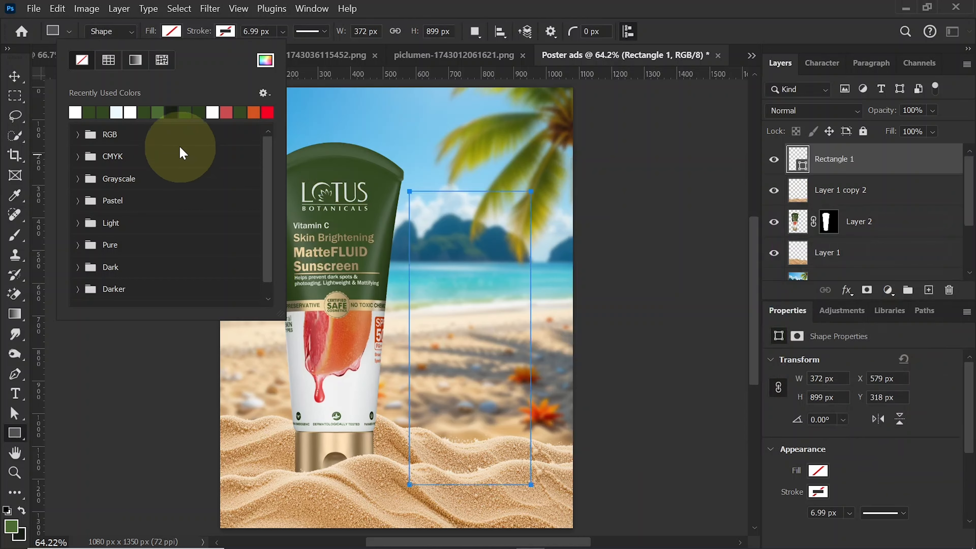
left_click(178, 34)
left_click_drag(420, 202, 425, 206)
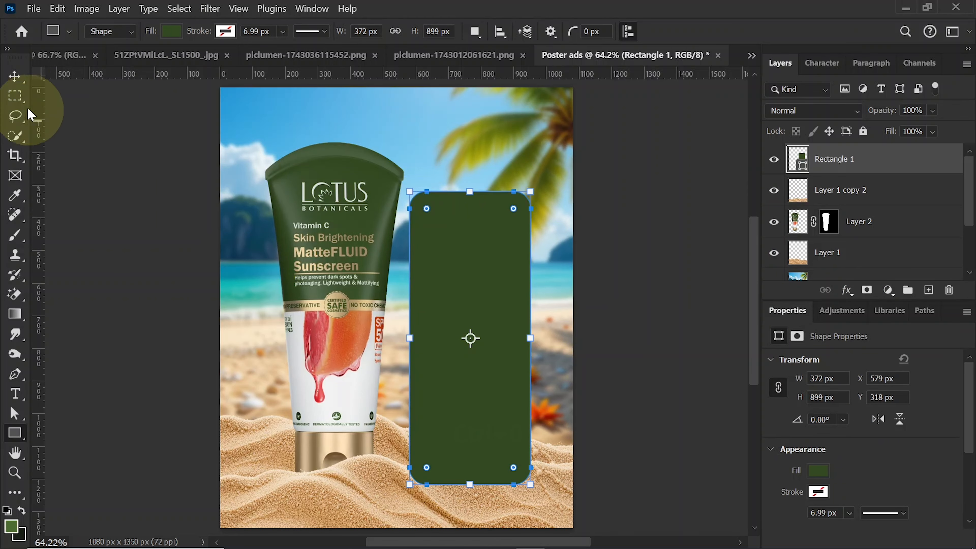
left_click(15, 77)
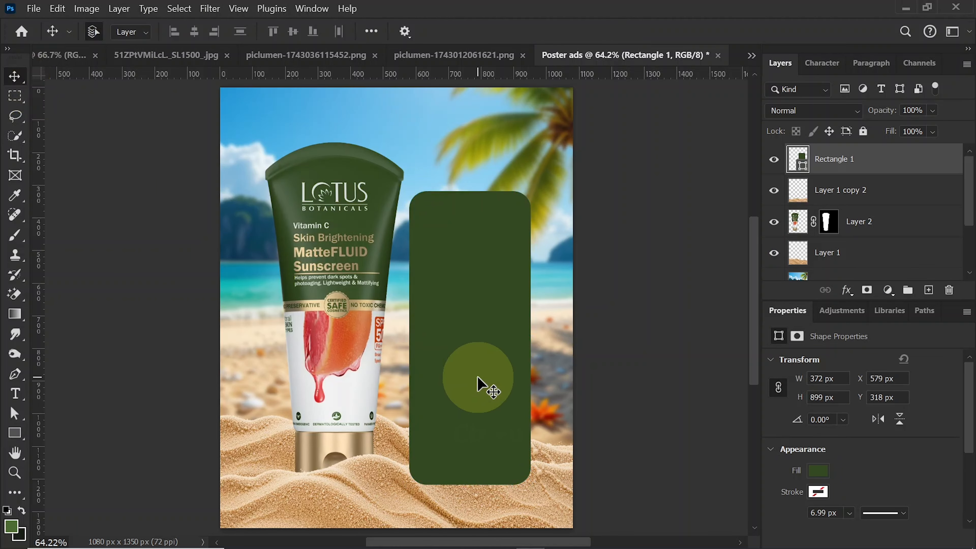
- Duplicate the green rectangle and shorten the copy from its lower edge to about 505 px high
key("ctrl")
key("ctrl+j")
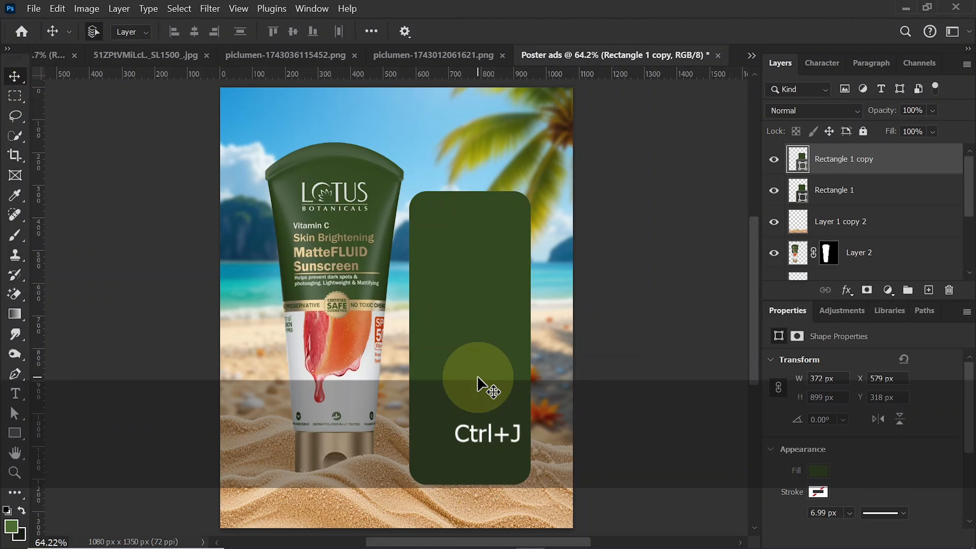
key("ctrl+t")
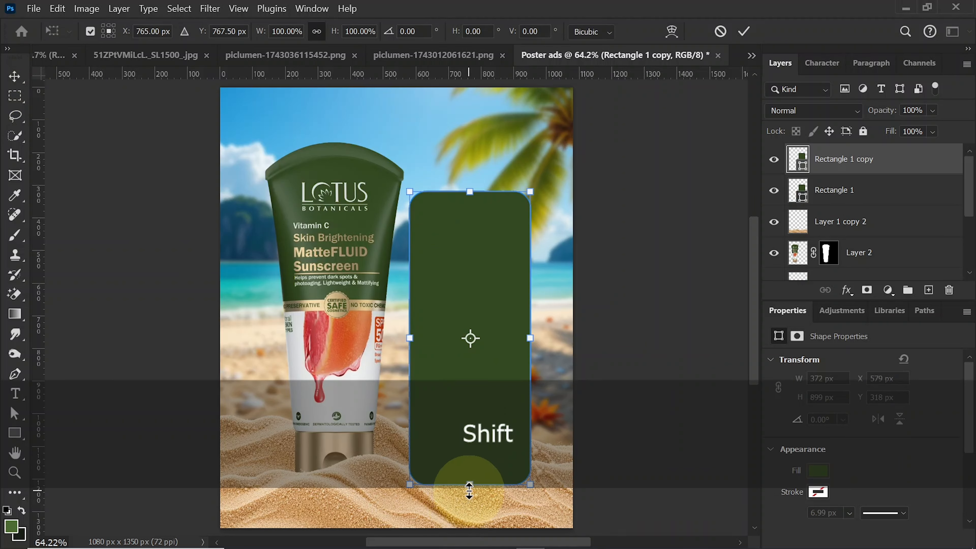
left_click_drag(469, 490, 486, 365)
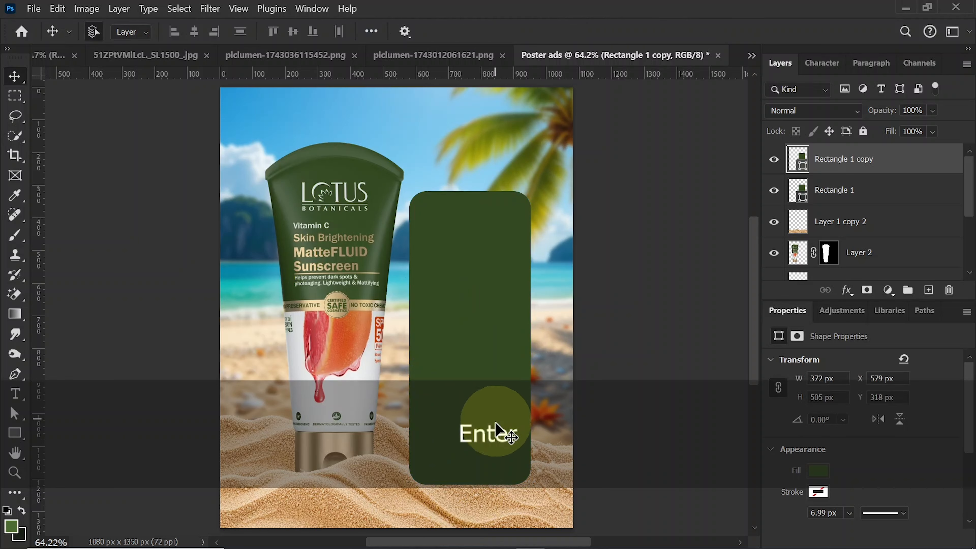
- Place the taller rectangle behind the front sand layer and nudge both rectangles 20 px up and 20 px to the right
left_click(503, 430)
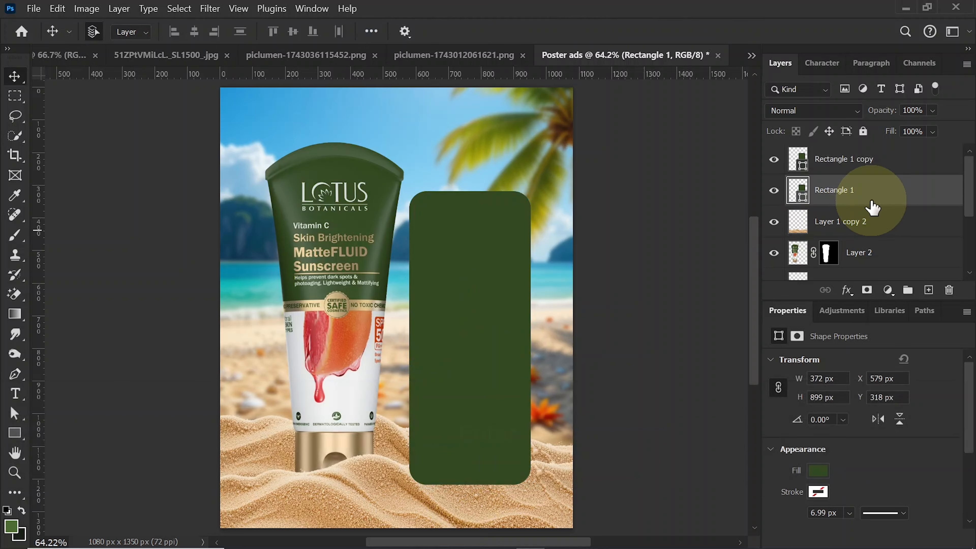
left_click_drag(871, 202, 869, 223)
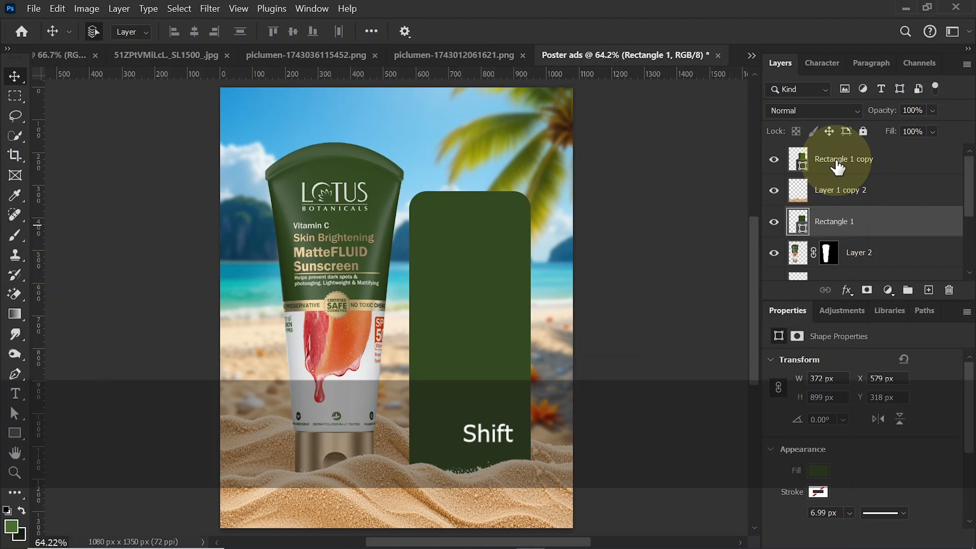
left_click(837, 166, "ctrl")
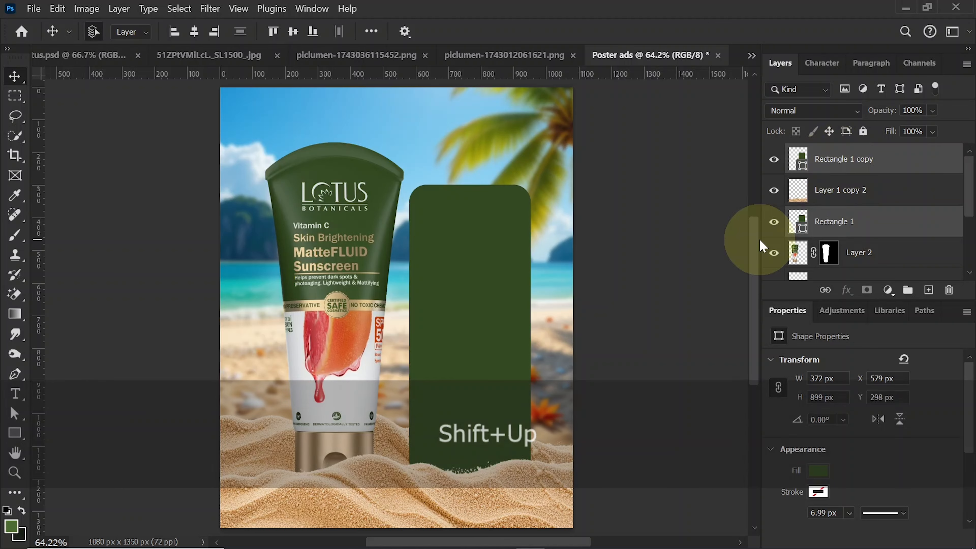
key("Right")
key("Right")
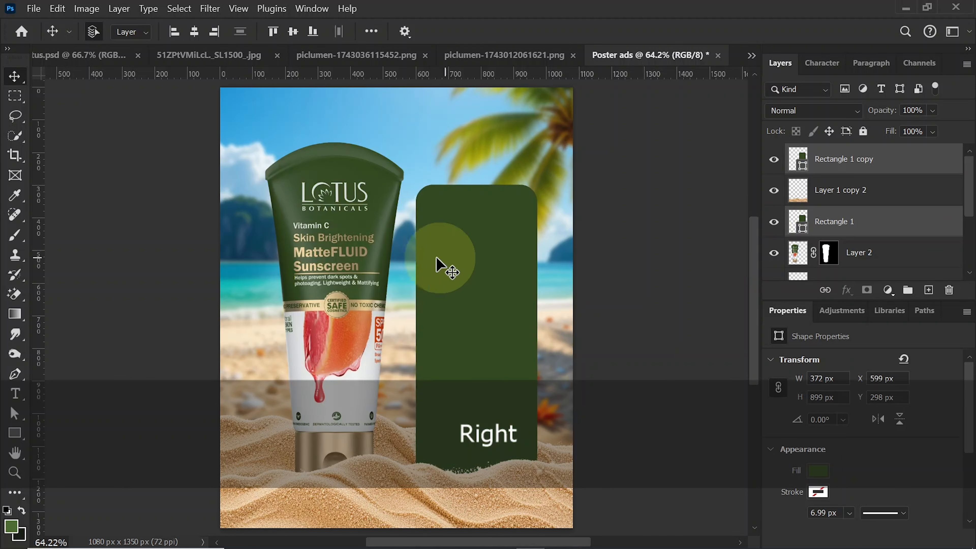
- Nudge the sunscreen tube 20 px to the left, away from the rectangles
left_click(362, 264)
key("shift+Left")
key("shift+Left")
key("shift+Left")
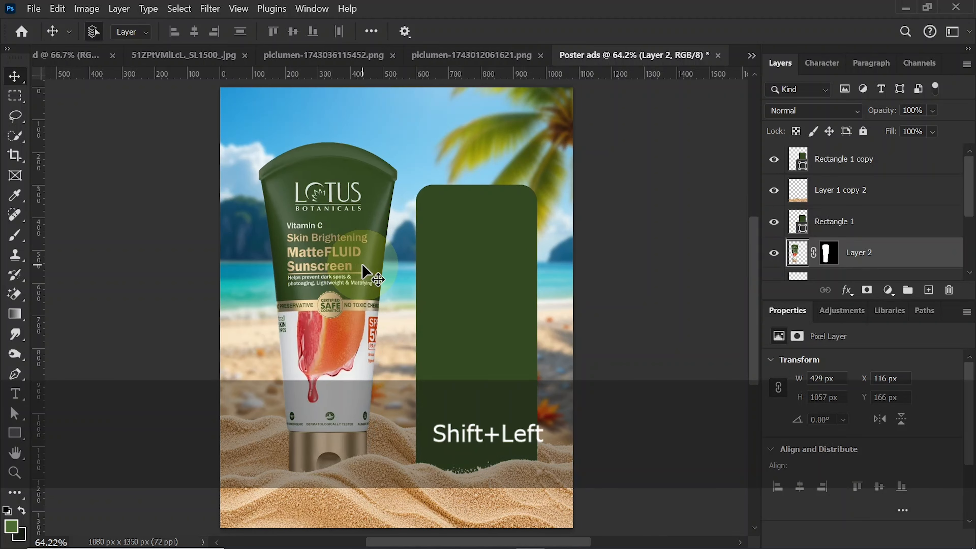
- Change the taller rectangle's fill color to white, ffffff
left_click(503, 431)
left_click(809, 230)
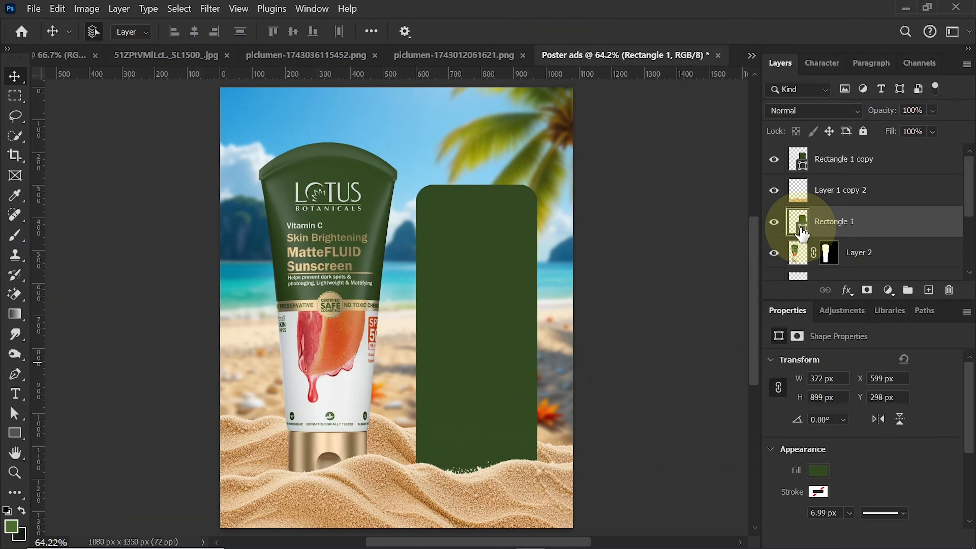
double_click(803, 231)
left_click_drag(628, 284, 556, 187)
left_click(884, 199)
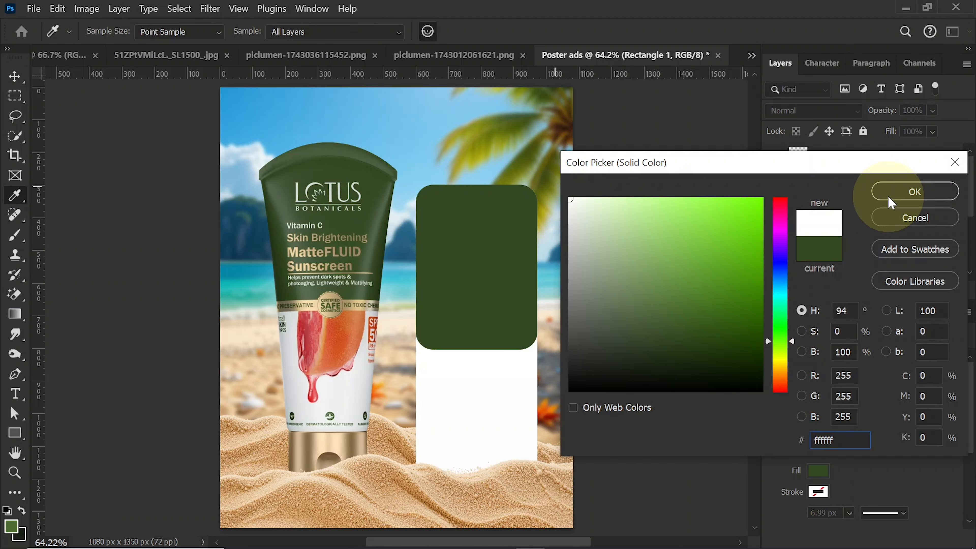
- Widen both the green and the white rectangle together to 407 px by extending their left edges toward the tube
key("ctrl")
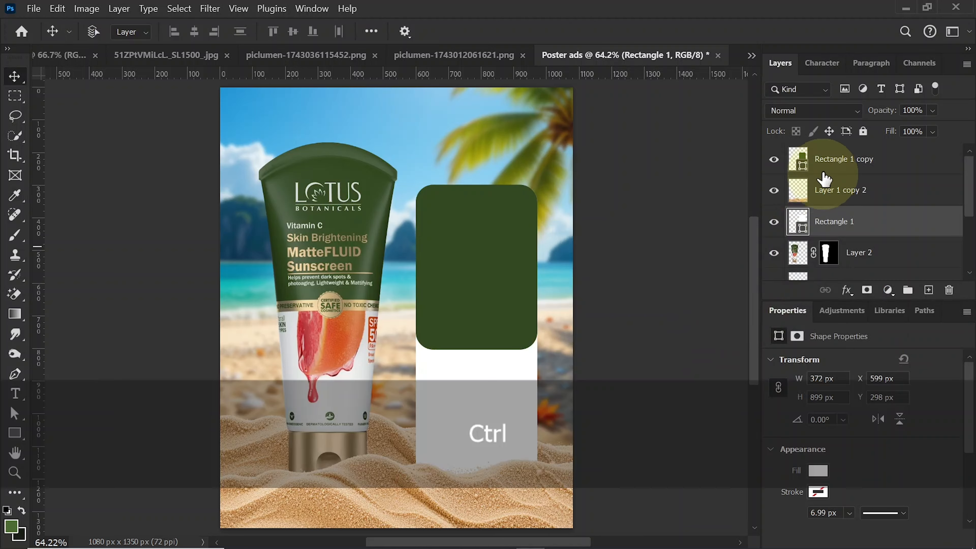
left_click(826, 169, "ctrl")
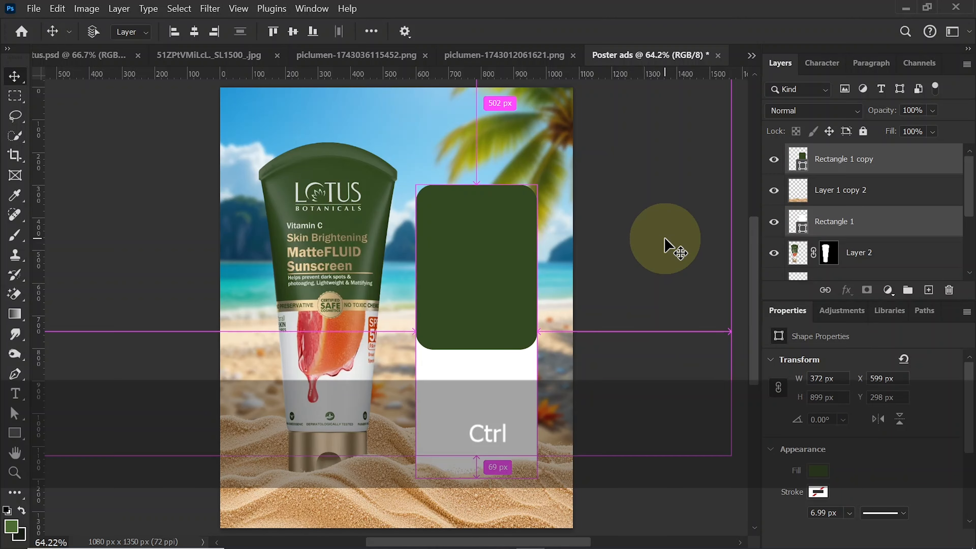
key("ctrl+t")
left_click_drag(420, 333, 405, 333)
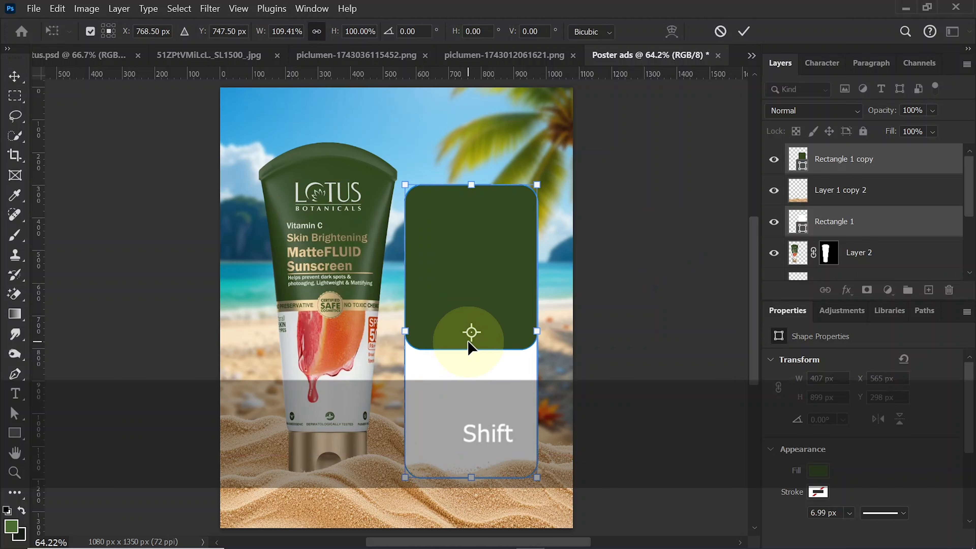
key("Return")
- Lower the white rectangle layer's fill to 58%
left_click(506, 399)
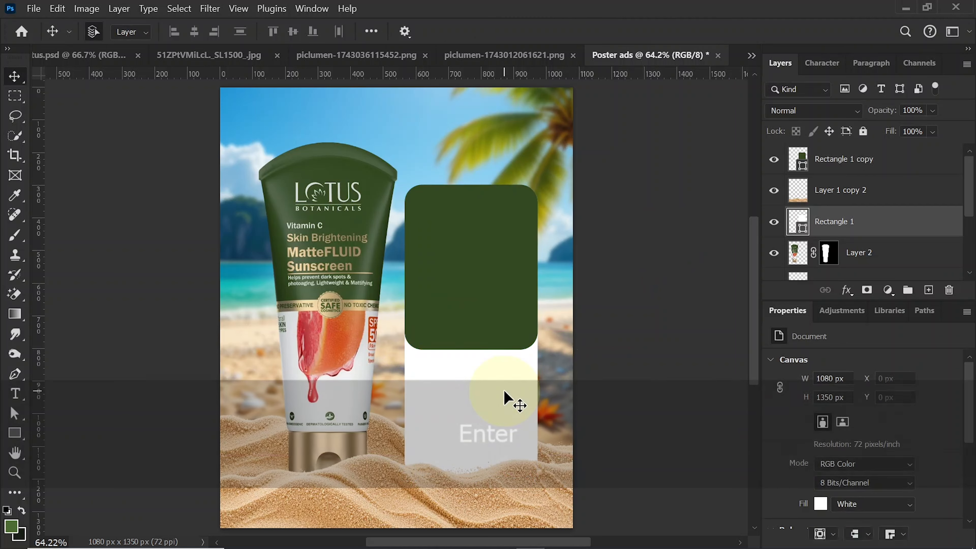
left_click(934, 133)
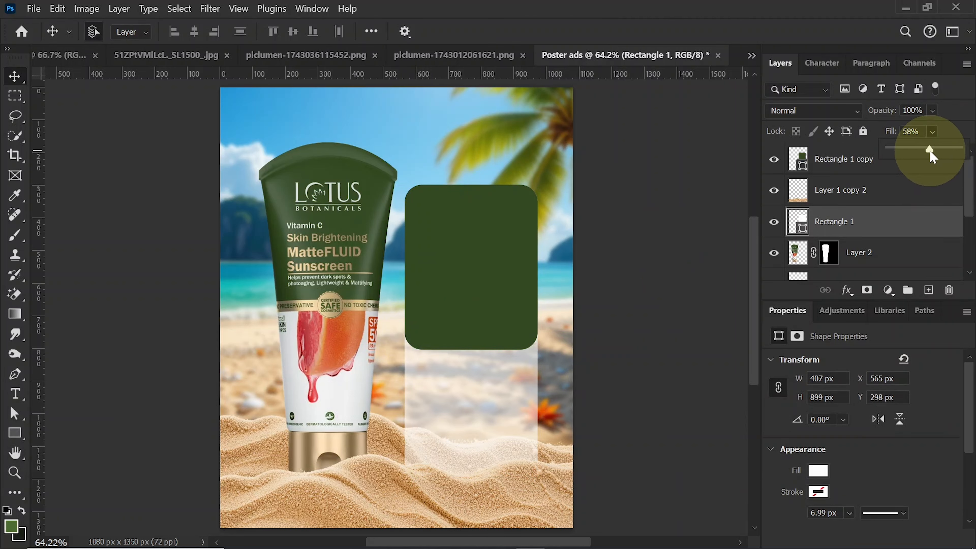
key("Return")
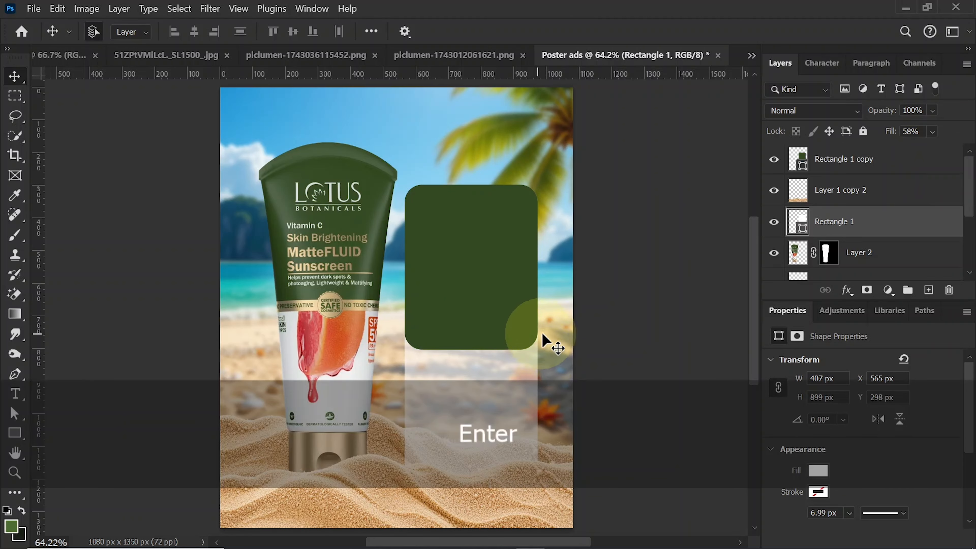
- Duplicate the green rectangle and give the copy no fill and a white stroke
left_click(479, 287)
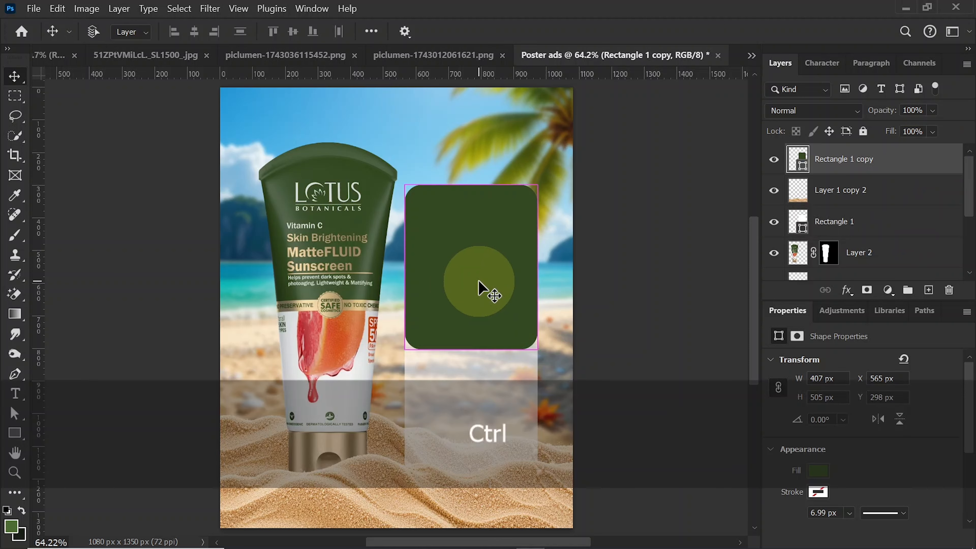
key("ctrl+j")
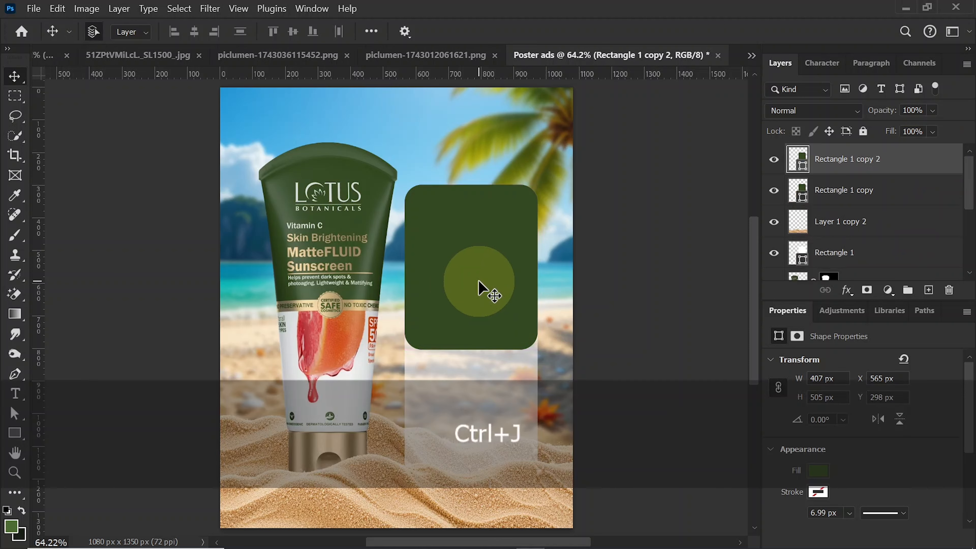
left_click(14, 433)
left_click(165, 35)
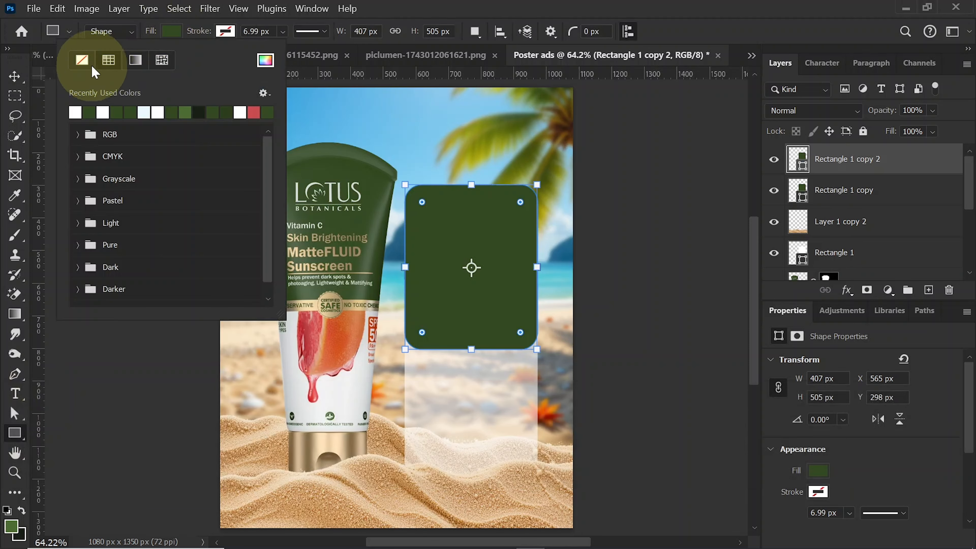
left_click(82, 64)
left_click(225, 32)
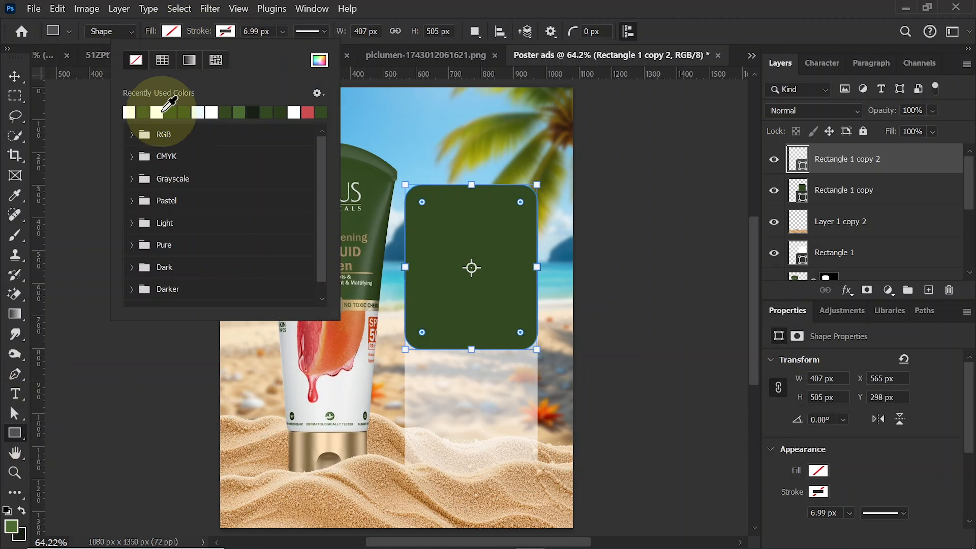
left_click(130, 112)
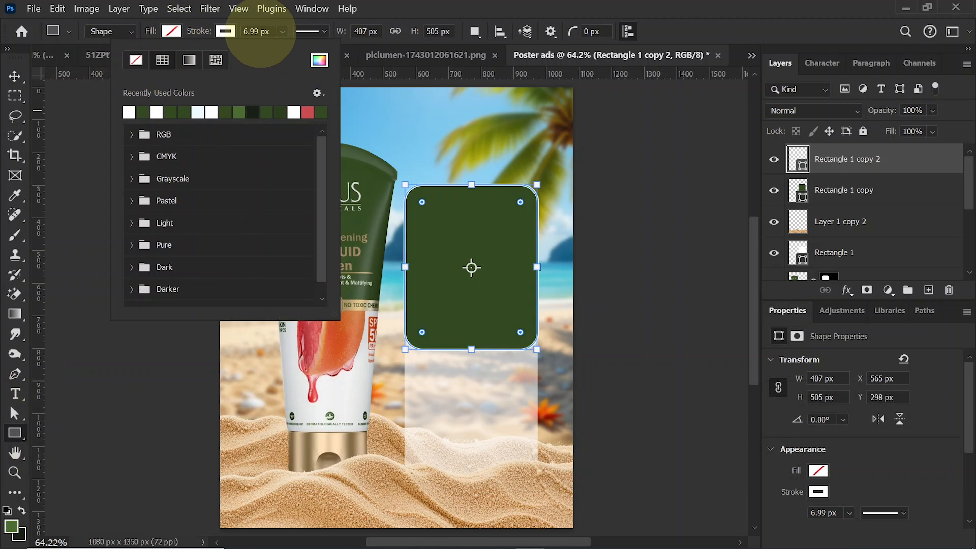
- Set the white outline's stroke width to 2 px
left_click(229, 33)
type("3")
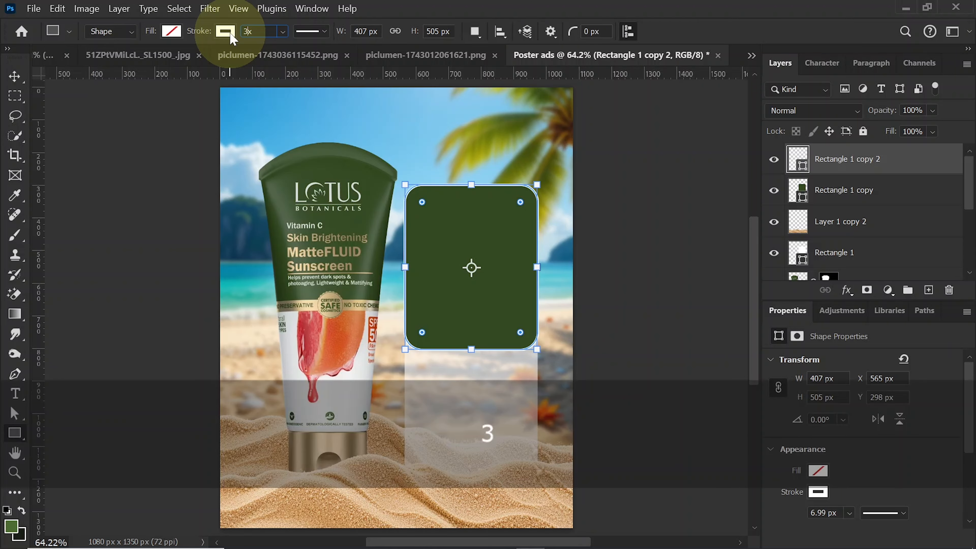
key("Return")
left_click(531, 242)
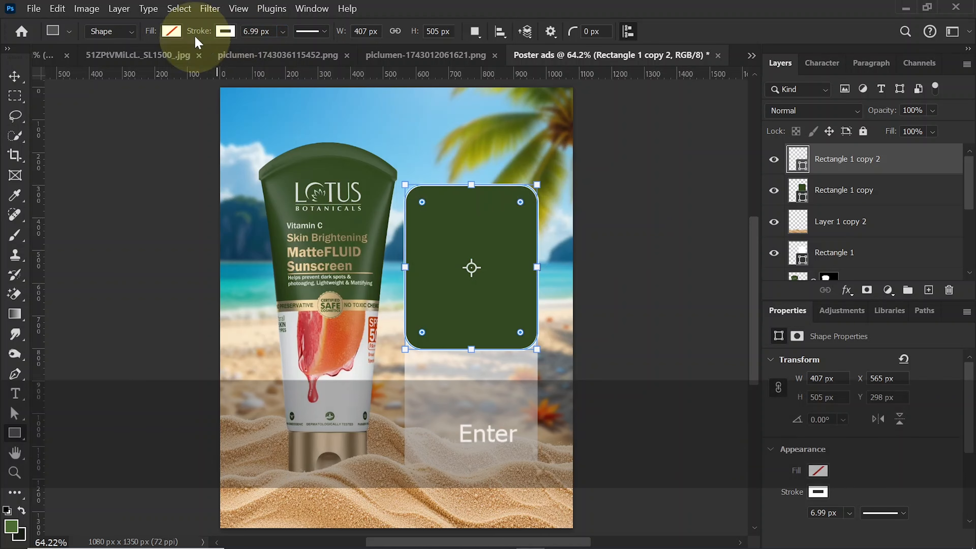
type("2")
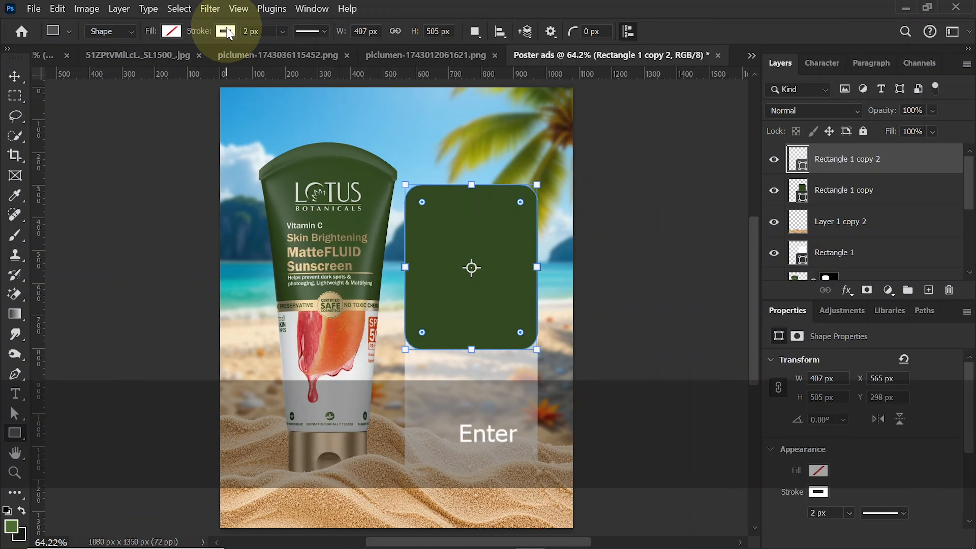
- Scale the white outline down about its center to 92.68% so it sits inside the green rectangle
left_click(15, 76)
left_click_drag(425, 265, 421, 265)
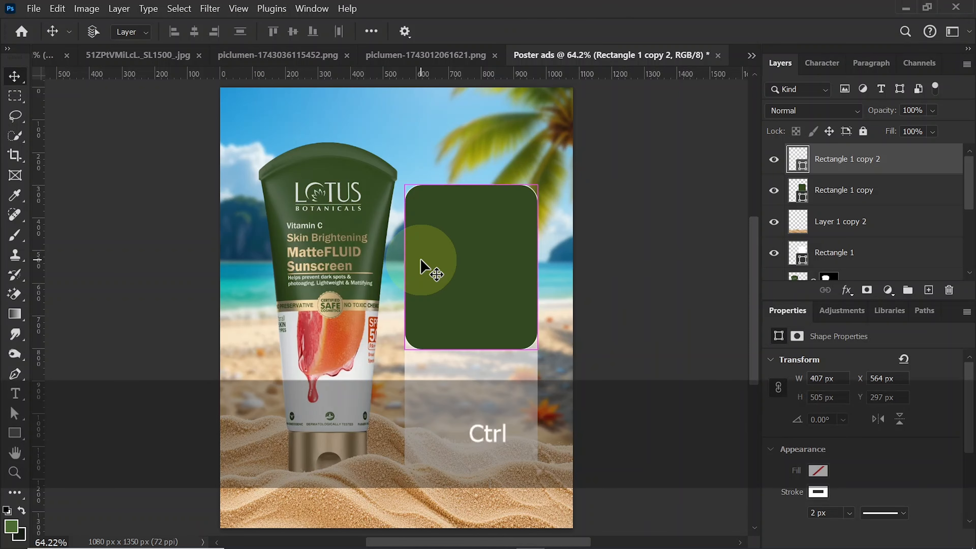
key("ctrl+t")
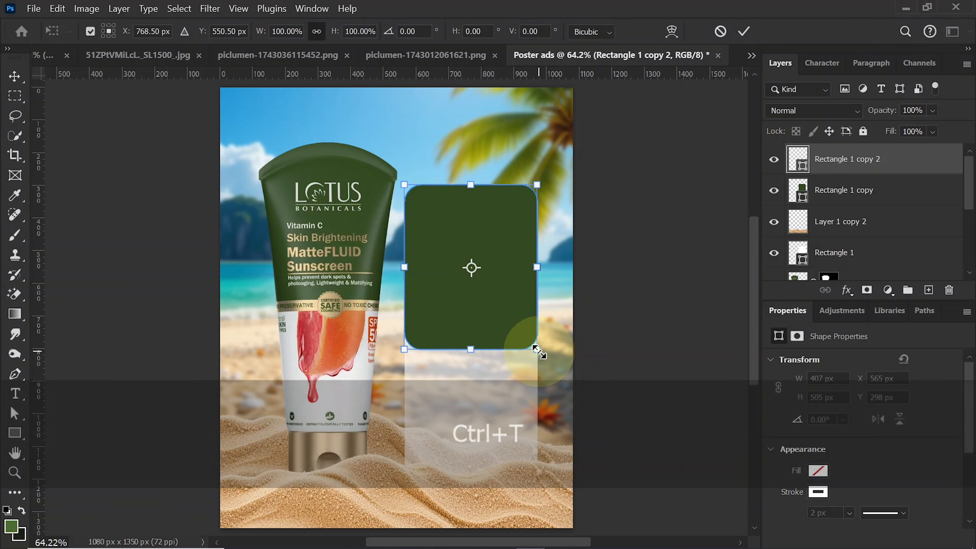
left_click_drag(539, 352, 533, 345)
- Reduce the corner radius of the white outline slightly so its curve follows the green rectangle's corners
key("ctrl+equal")
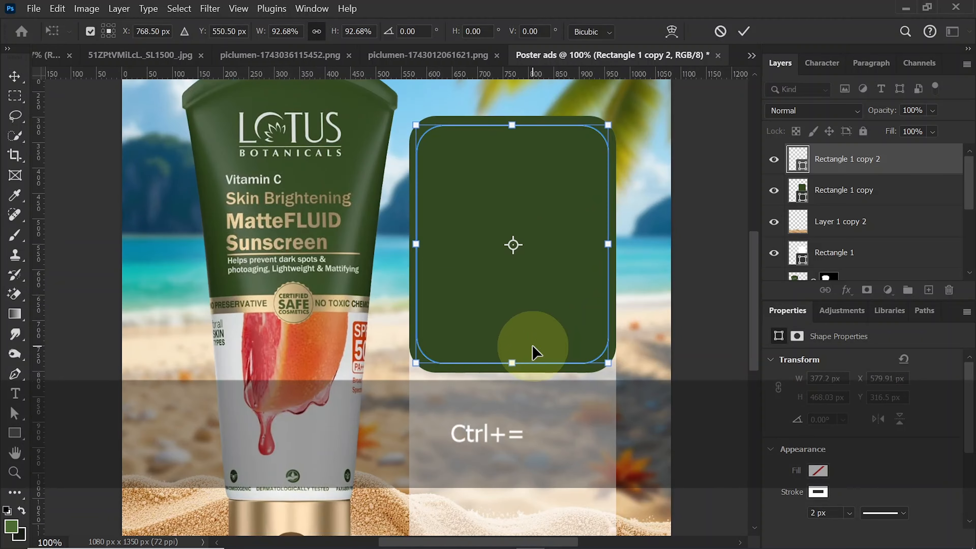
left_click(17, 436)
left_click_drag(444, 341, 435, 343)
left_click(14, 78)
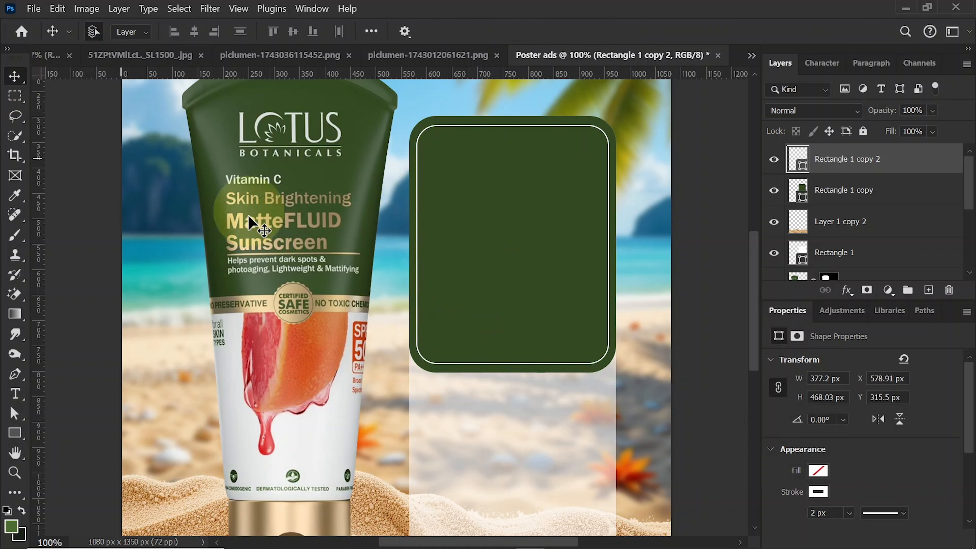
key("ctrl+0")
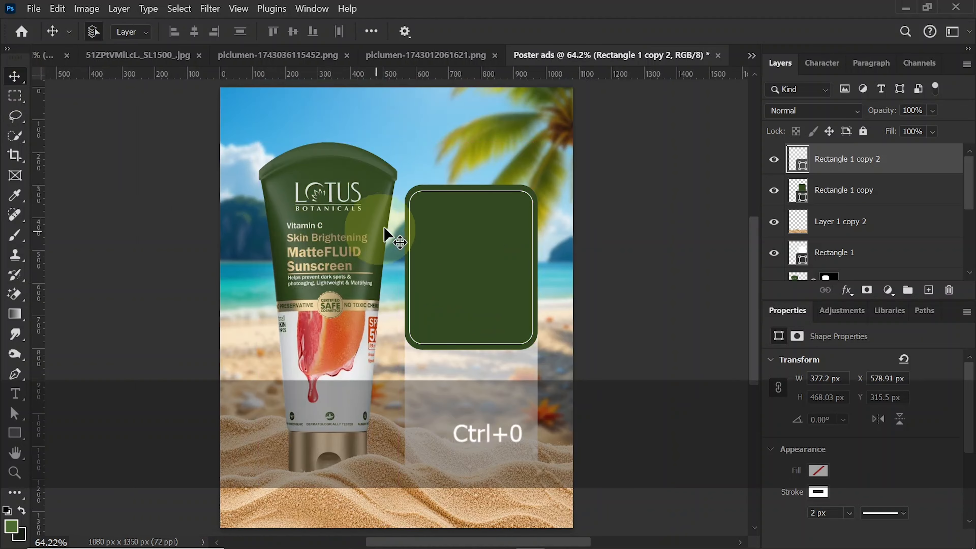
- Load the green rectangle's shape as a selection and add a new layer above it
left_click(851, 189)
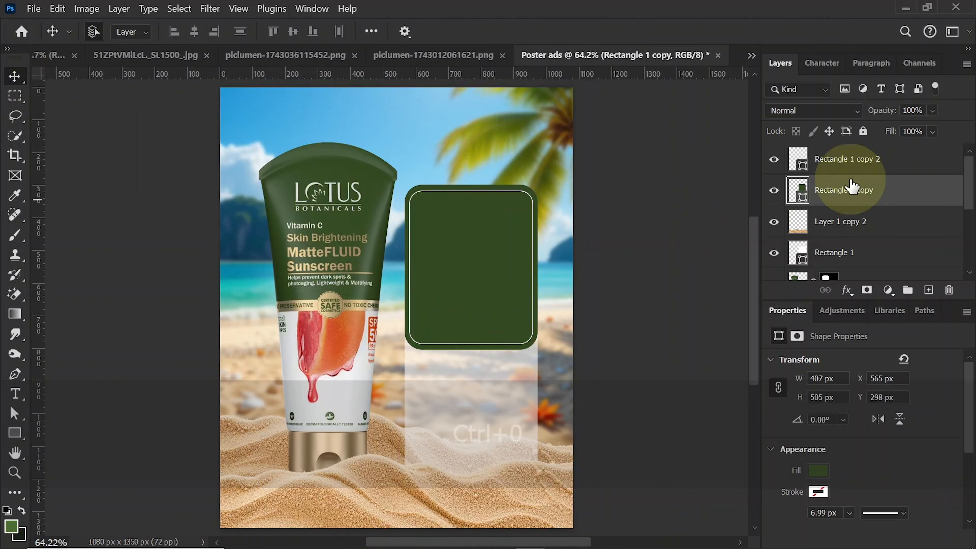
left_click(802, 200, "ctrl")
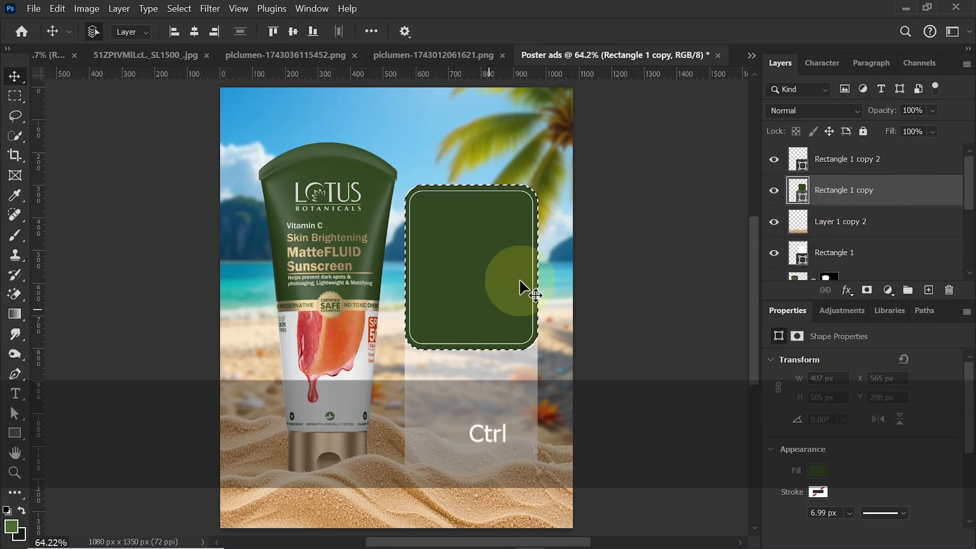
left_click(928, 290)
- Choose the Soft Round brush and set the foreground color to light green, 6c8c54
left_click(15, 237)
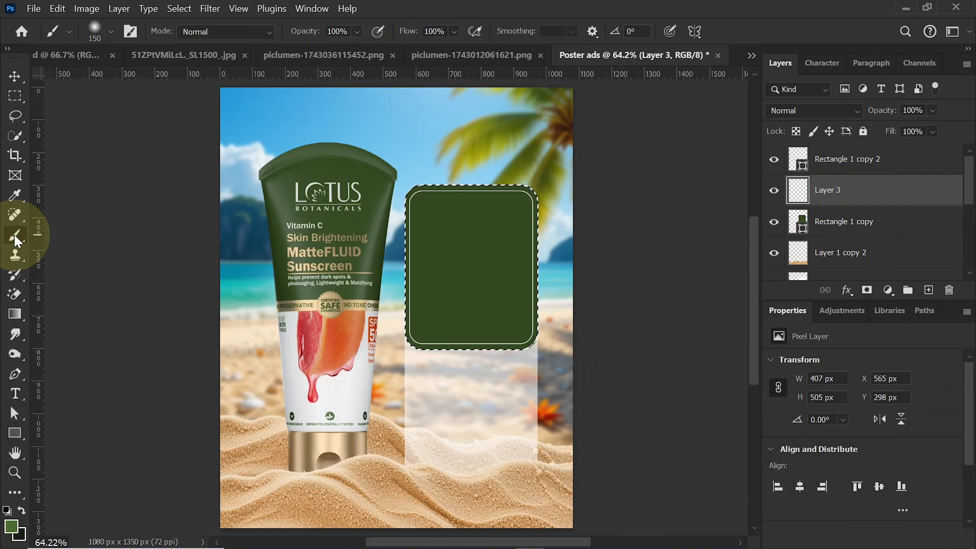
left_click(95, 30)
left_click(90, 233)
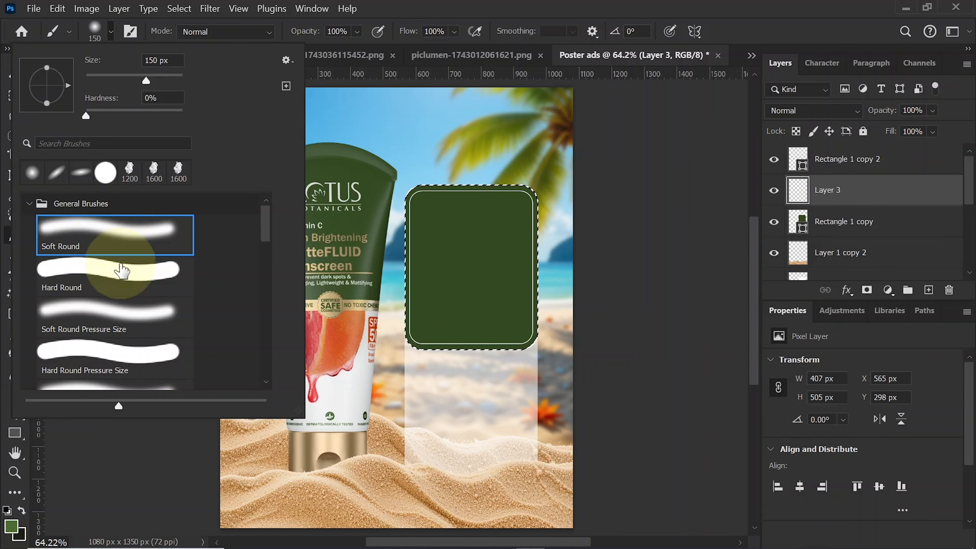
left_click(110, 32)
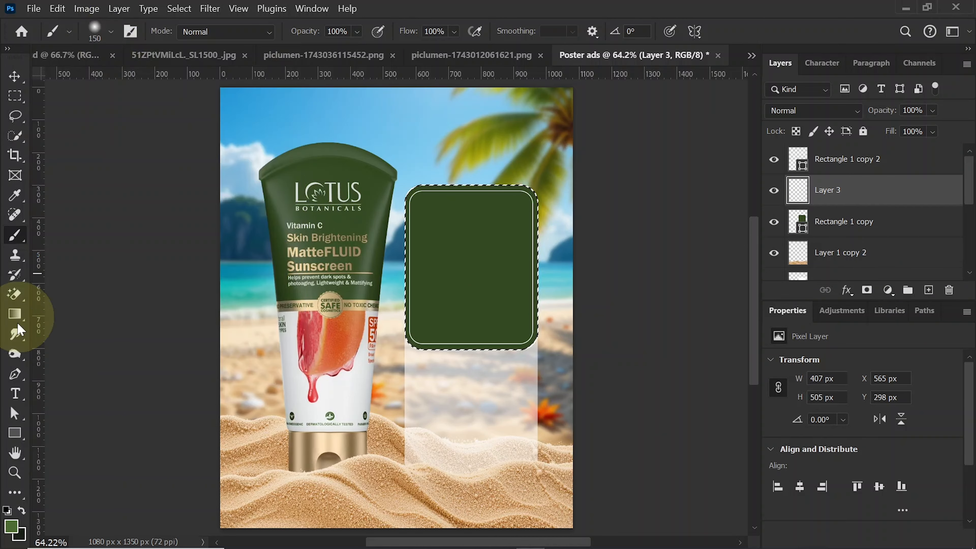
left_click(12, 526)
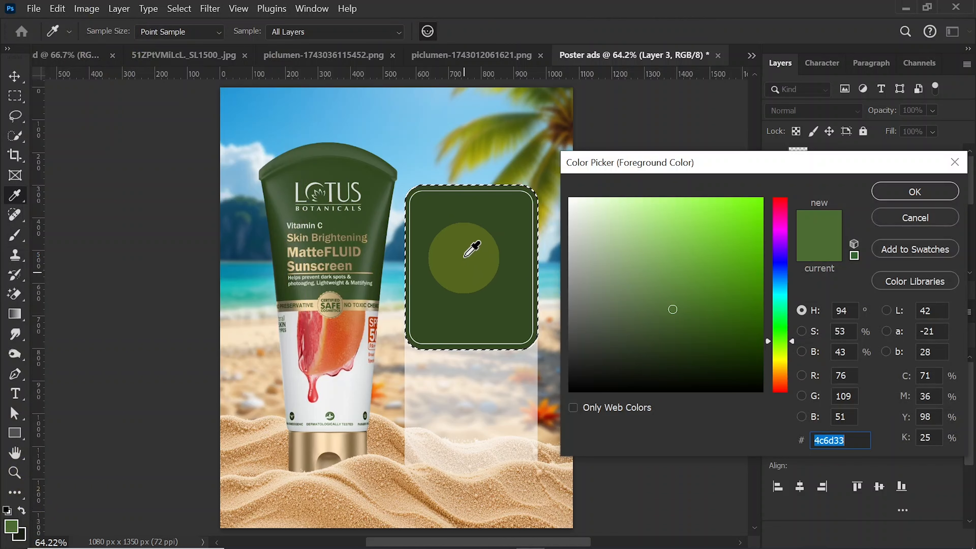
left_click(465, 261)
mouse_move(674, 342)
left_mouse_down()
mouse_move(645, 275)
mouse_move(646, 285)
left_mouse_up()
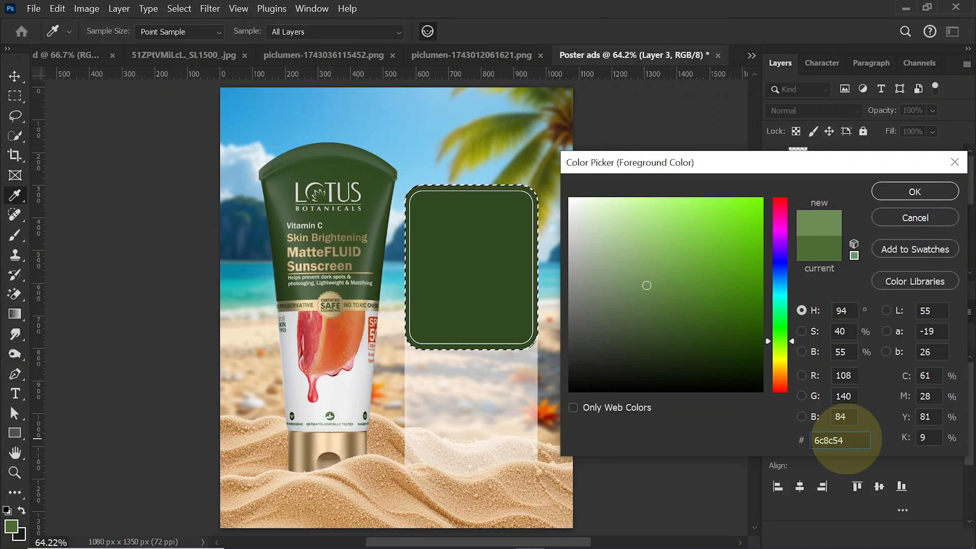
left_click(896, 194)
- Paint a soft highlight at the green rectangle's upper-left area with a 1000 px brush, and clear the selection
key("b")
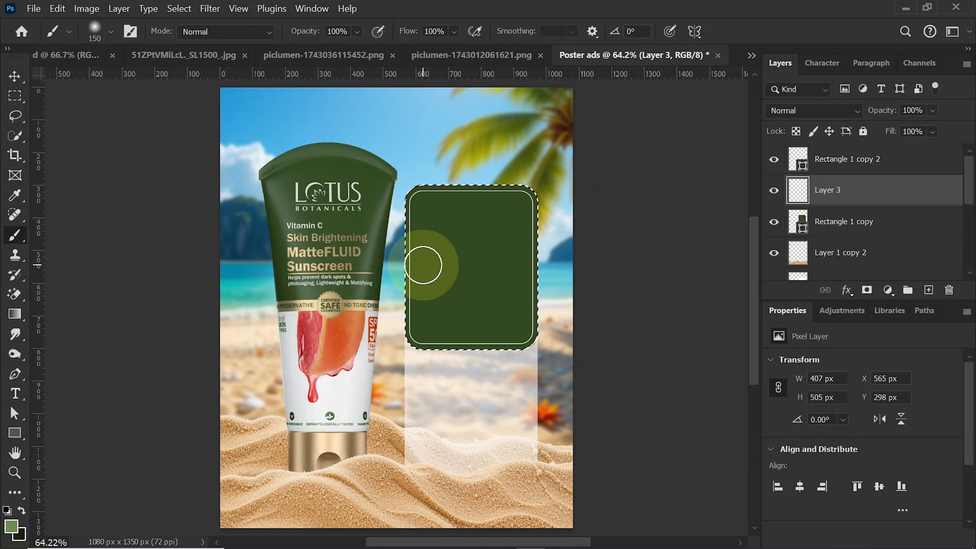
key("bracketright")
key("bracketright")
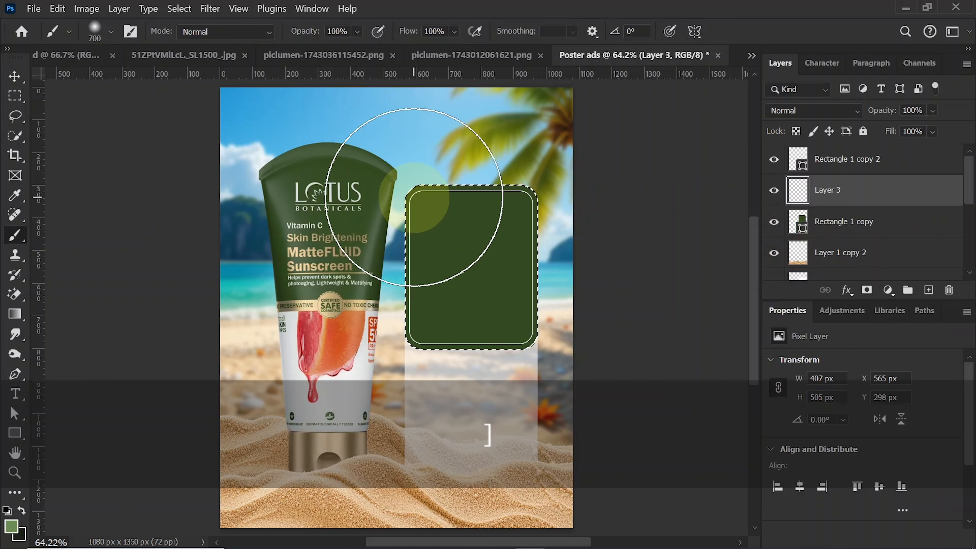
key("bracketright")
key("bracketright")
key("bracketright")
left_click(398, 217)
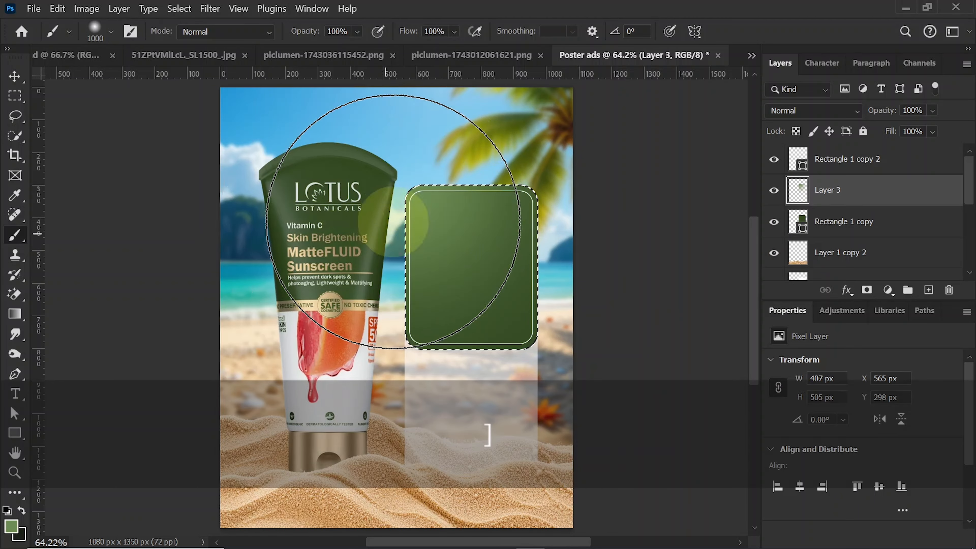
key("ctrl")
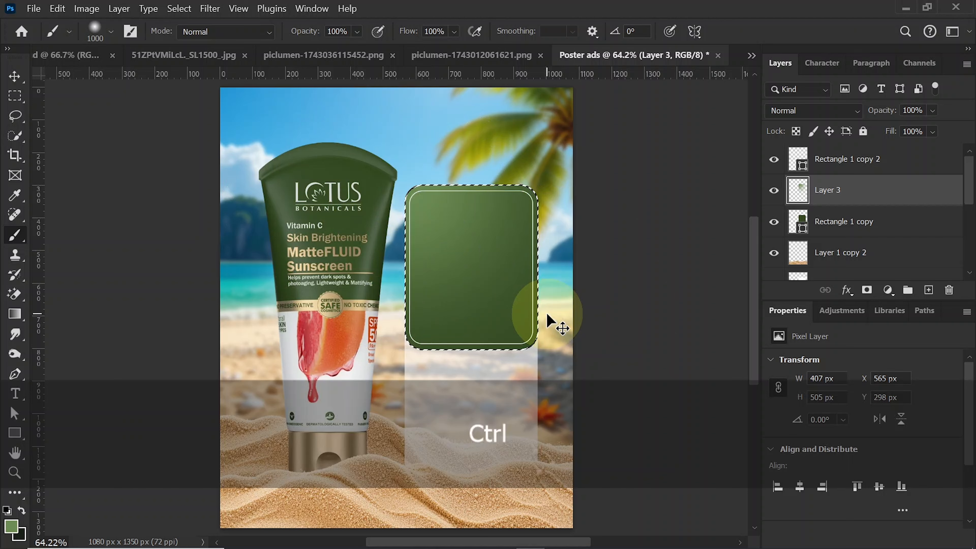
key("ctrl+d")
- Bring the prepared text layers, including sunscream, SPF, 50+, UVa protaction rate and PA+++, into the poster
left_click(17, 82)
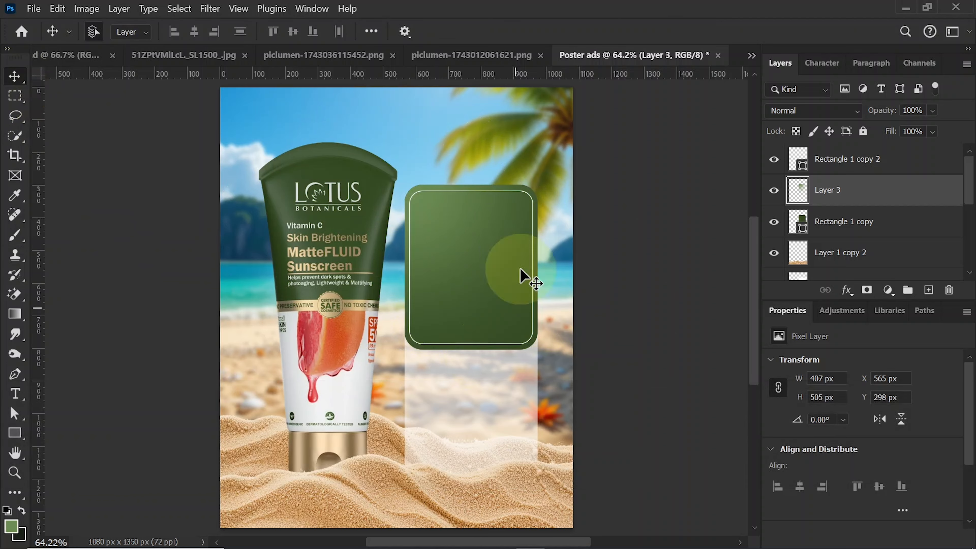
left_click_drag(519, 270, 430, 310)
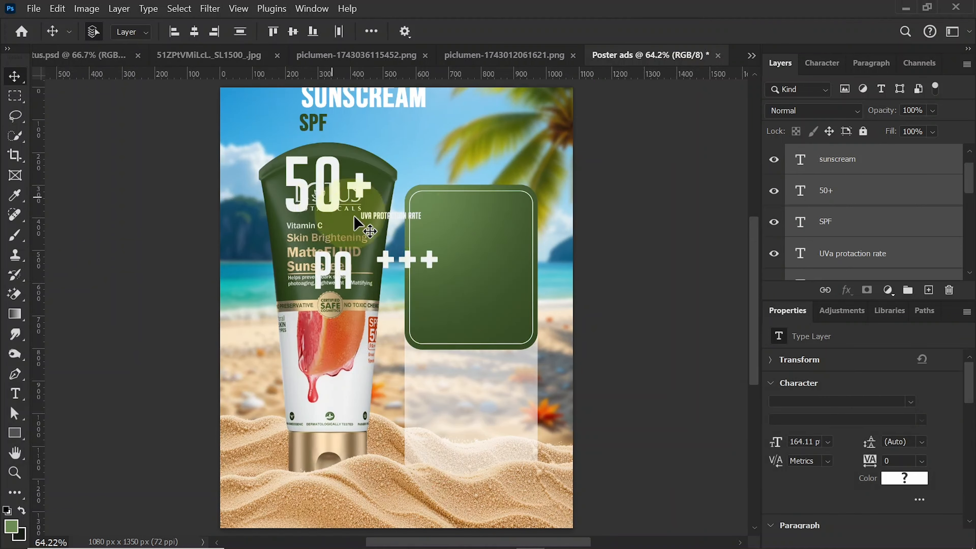
left_click(627, 245)
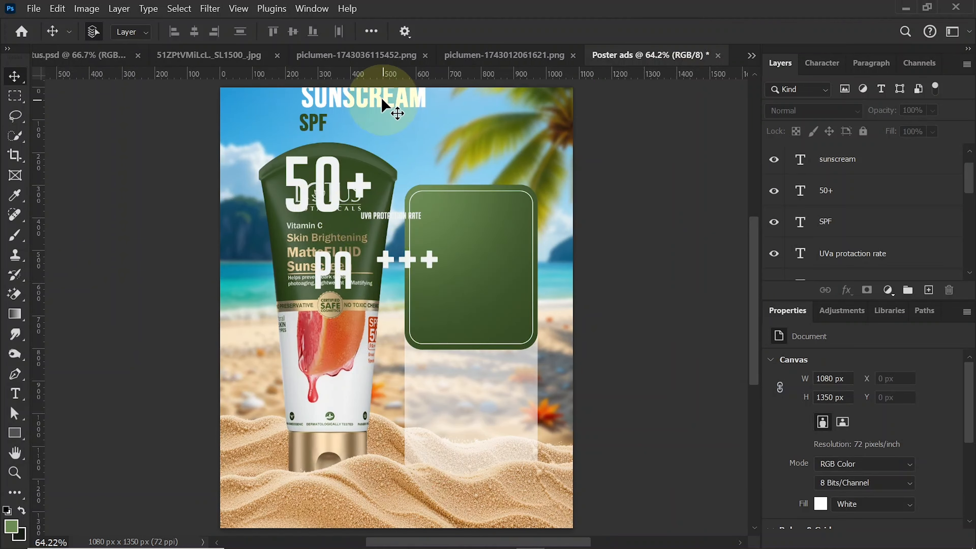
- Move the sunscream heading above the green rectangle, scale it to 105.87% to match the rectangle's width, and nudge it 30 px up
left_click_drag(390, 105, 543, 196)
key("ctrl+t")
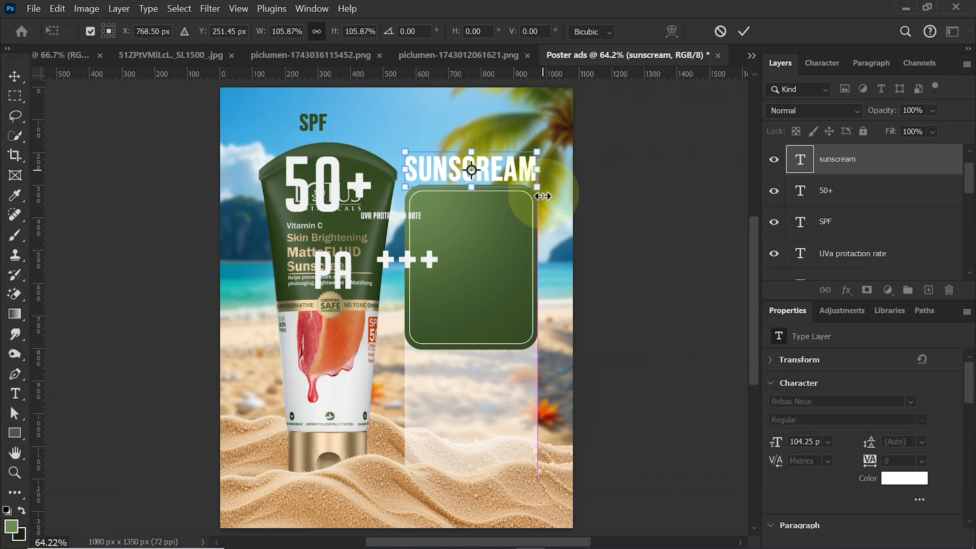
key("Return")
key("shift+Up")
key("shift+Up")
key("shift+Up")
key("shift+Up")
key("shift+Up")
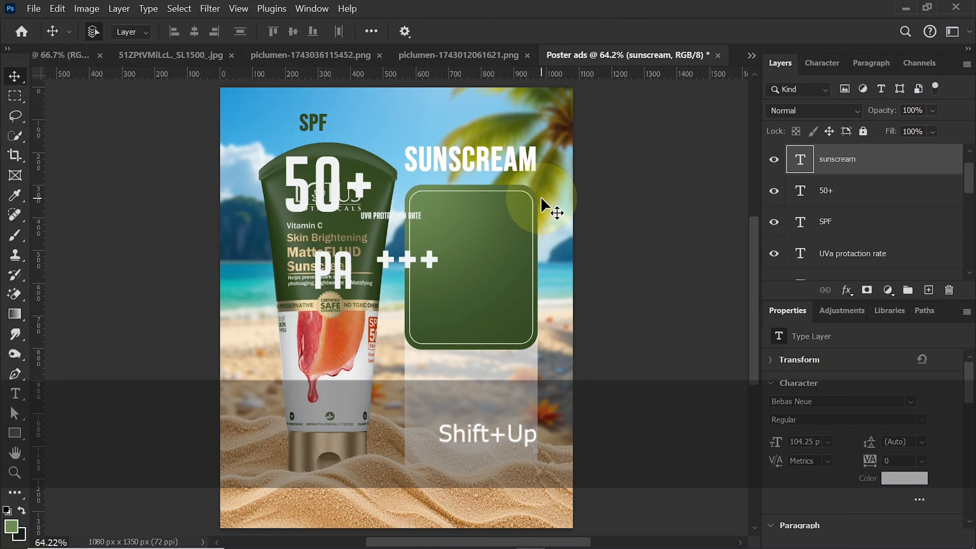
- Nudge the sunscream heading up, and draw a circle about 131 px wide over the green rectangle's top edge on a new layer
key("shift+Up")
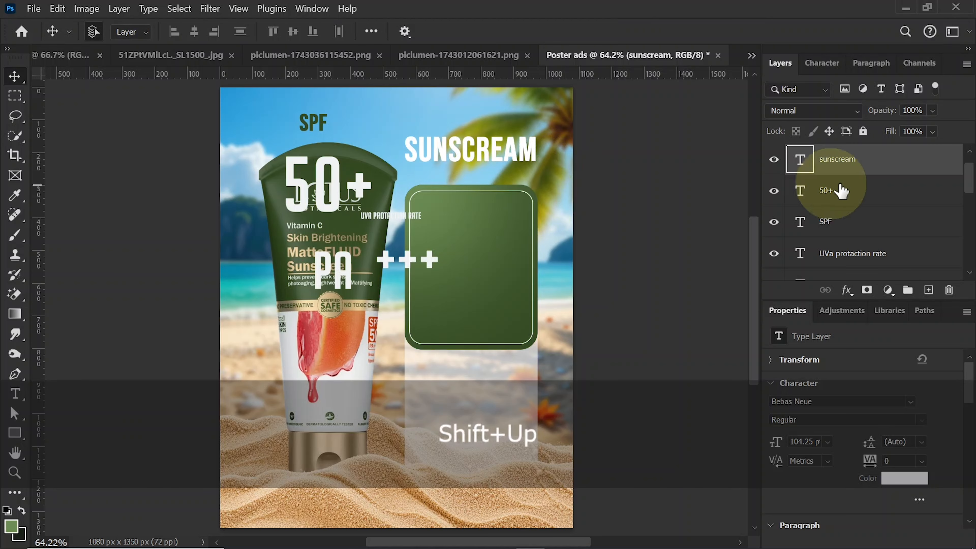
left_click(928, 290)
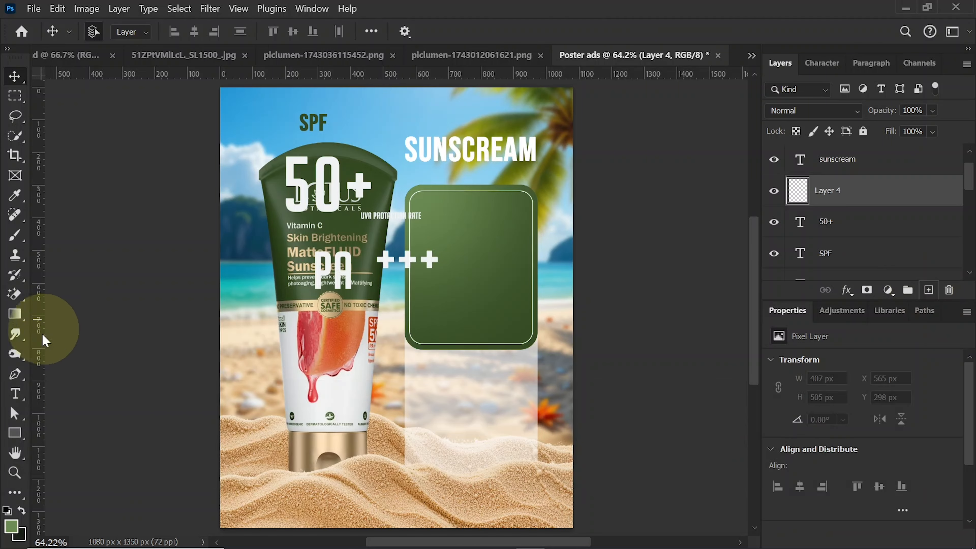
left_click(17, 434)
left_click(81, 448)
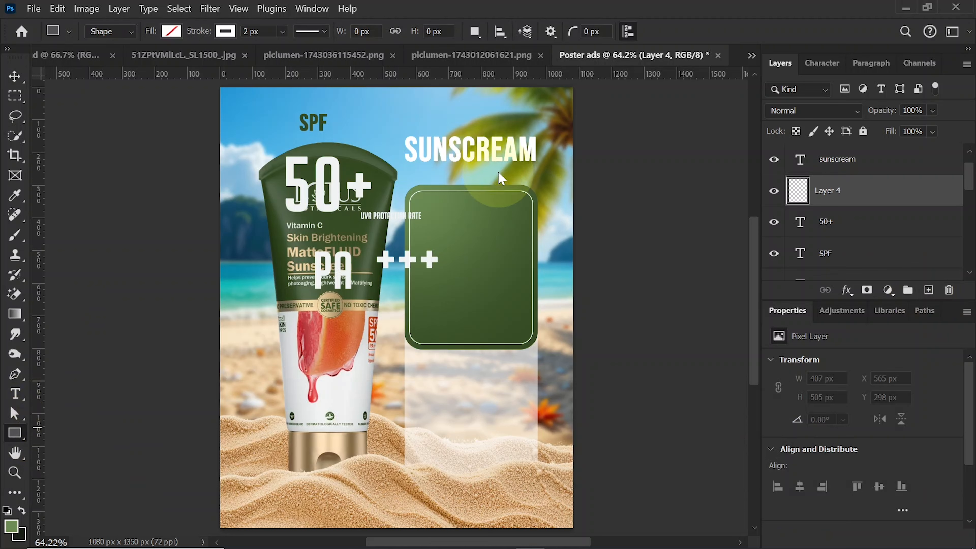
left_click_drag(450, 171, 493, 218)
- Give the circle a white fill and no stroke, and center it on the green rectangle's top edge
left_click(171, 31)
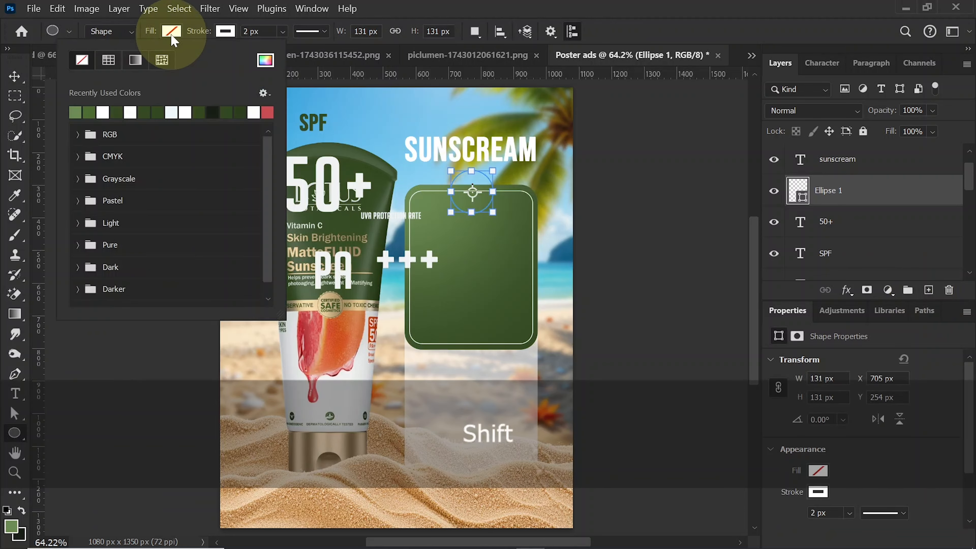
left_click(130, 113)
left_click(225, 30)
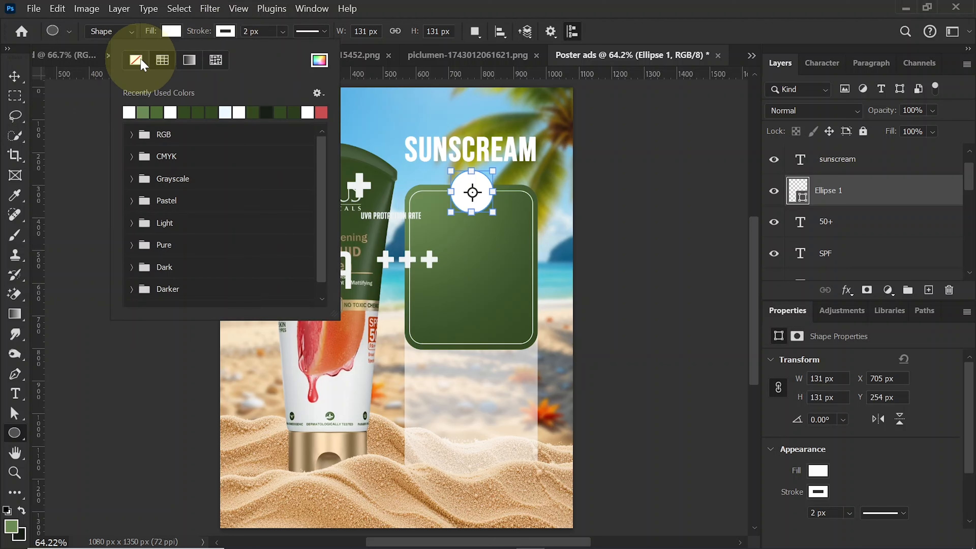
left_click(136, 60)
left_click(226, 30)
left_click(14, 76)
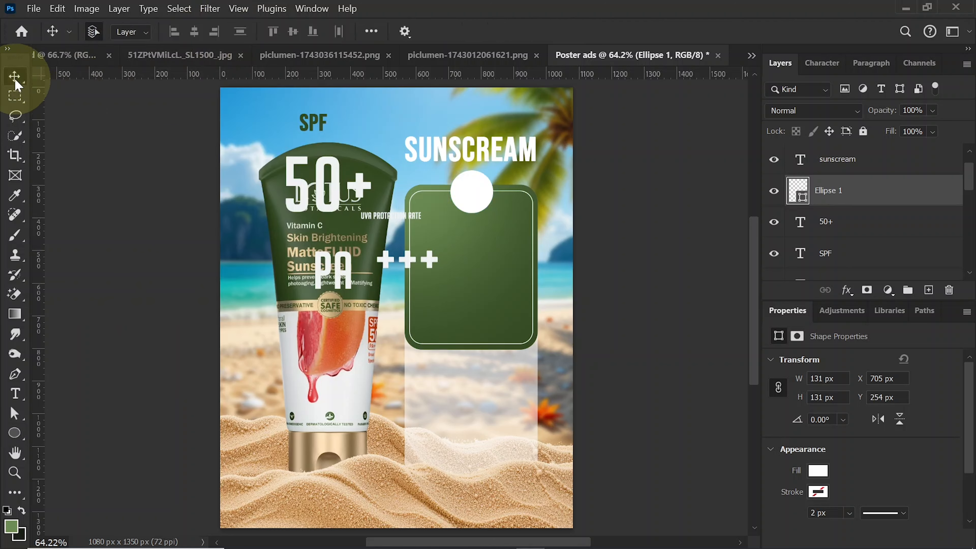
left_click(472, 201)
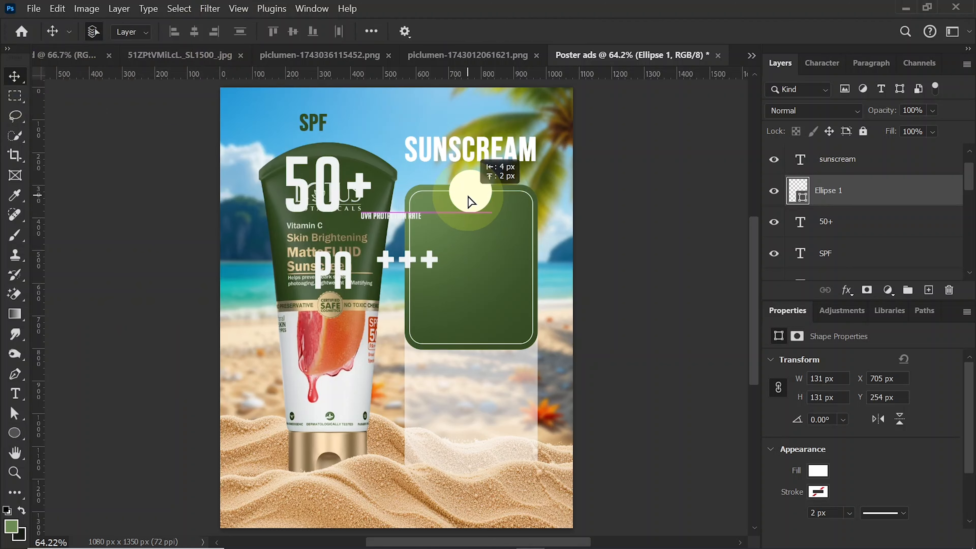
- Move the SPF text onto the white circle and place its layer above the Ellipse 1 and sunscream layers
left_click_drag(315, 127, 474, 199)
left_click_drag(826, 253, 832, 176)
left_click(479, 203)
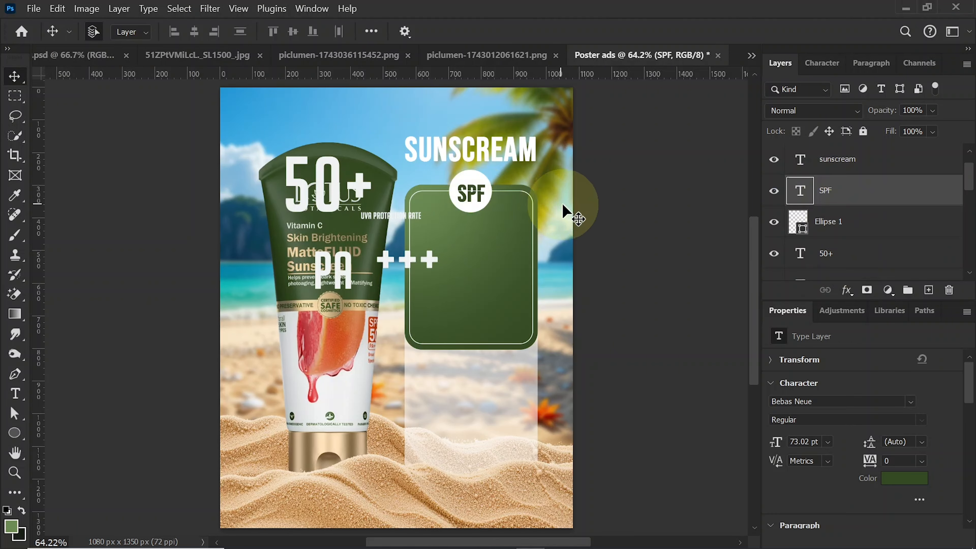
left_click_drag(844, 158, 836, 206)
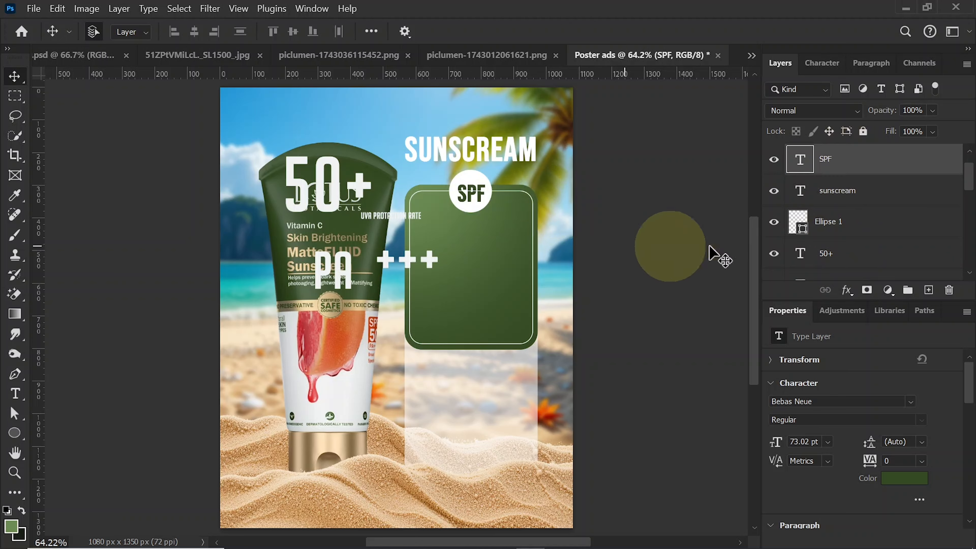
- Identify the thin white outline layer, Rectangle 1 copy 2, by toggling visibility and move it down between the PA text and Layer 3
left_click_drag(971, 196, 969, 225)
left_click(773, 177)
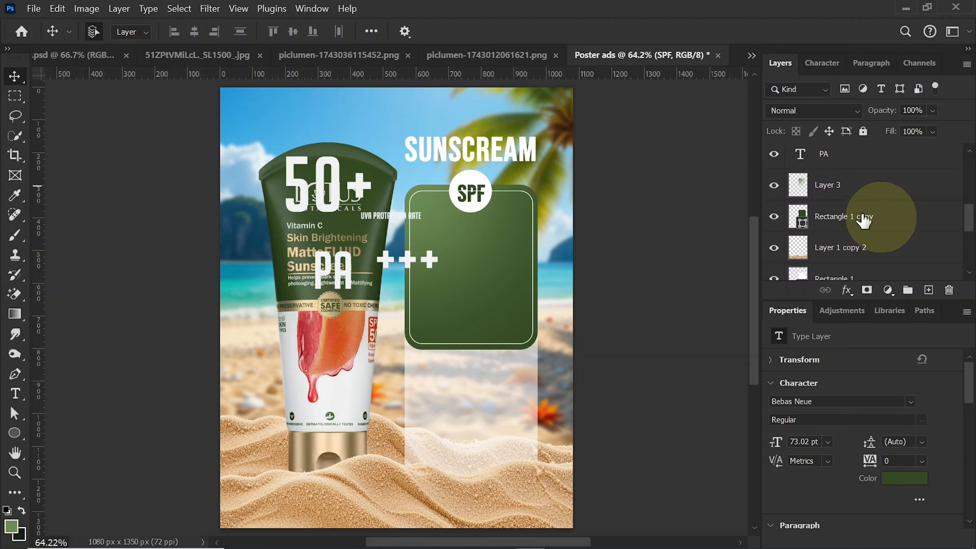
left_click(773, 219)
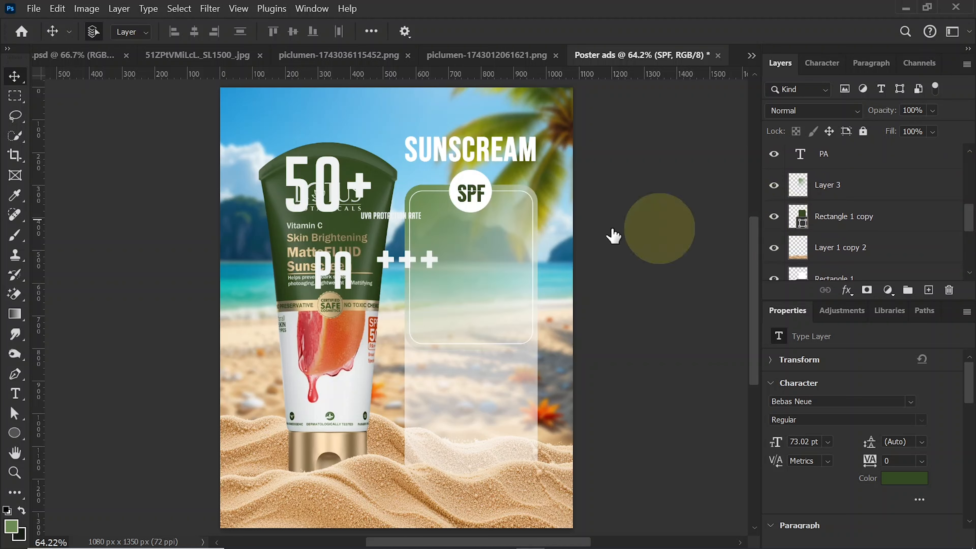
left_click(532, 214)
left_click(773, 160)
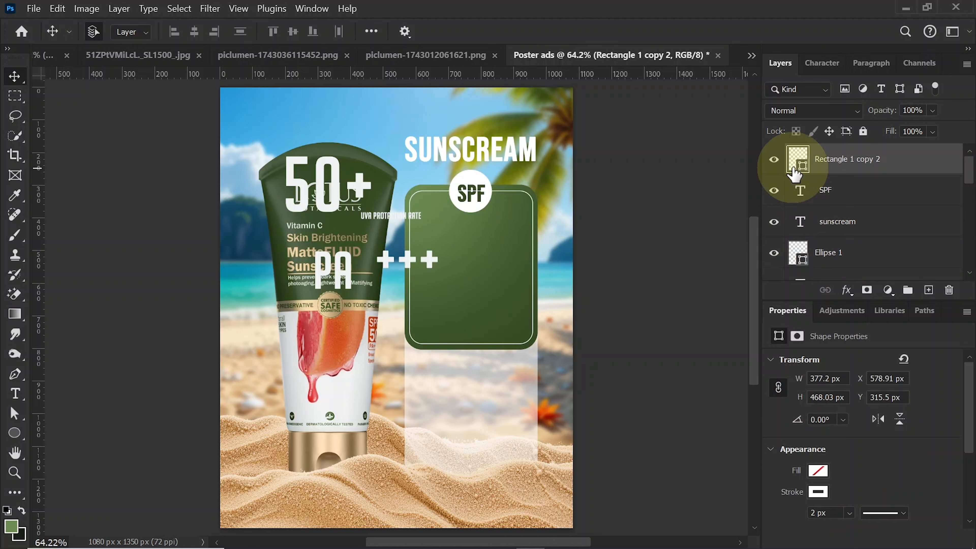
left_click(773, 160)
left_click_drag(861, 163, 835, 192)
left_click_drag(969, 230, 869, 163)
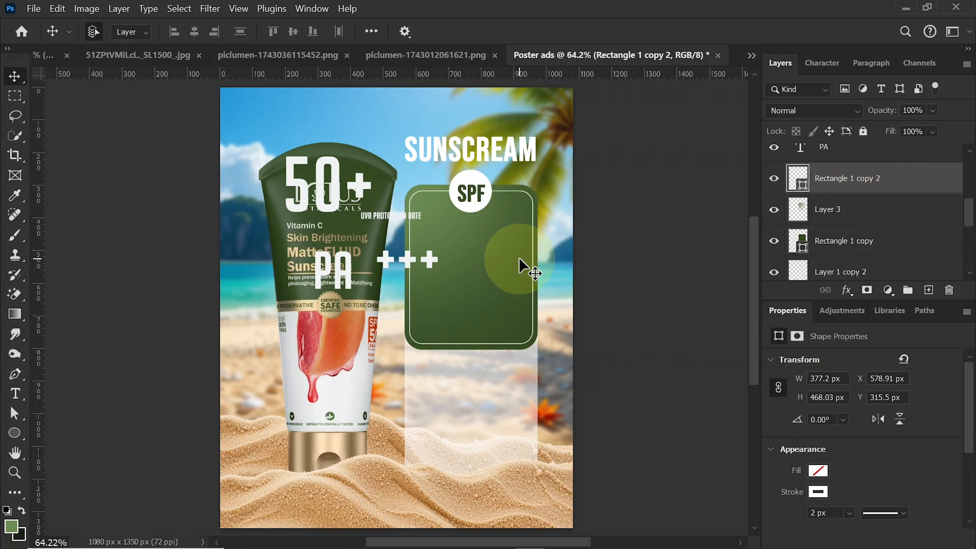
- Fine-tune the SPF text within its circle, and arrange the 50+, PA and +++ texts inside the green rectangle
left_click(478, 190)
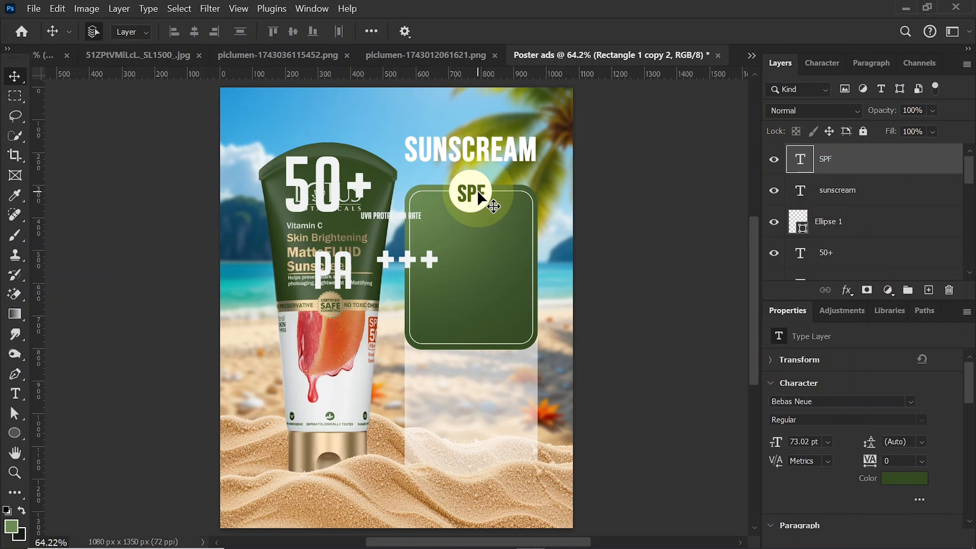
left_click(495, 228)
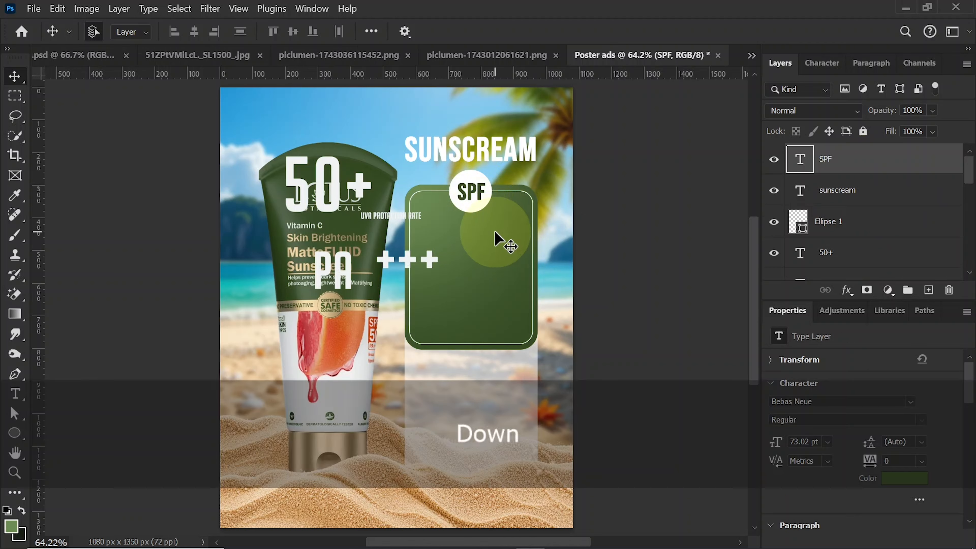
left_click_drag(333, 193, 472, 264)
left_click_drag(371, 250, 468, 307)
left_click_drag(325, 262, 448, 306)
left_click(495, 251)
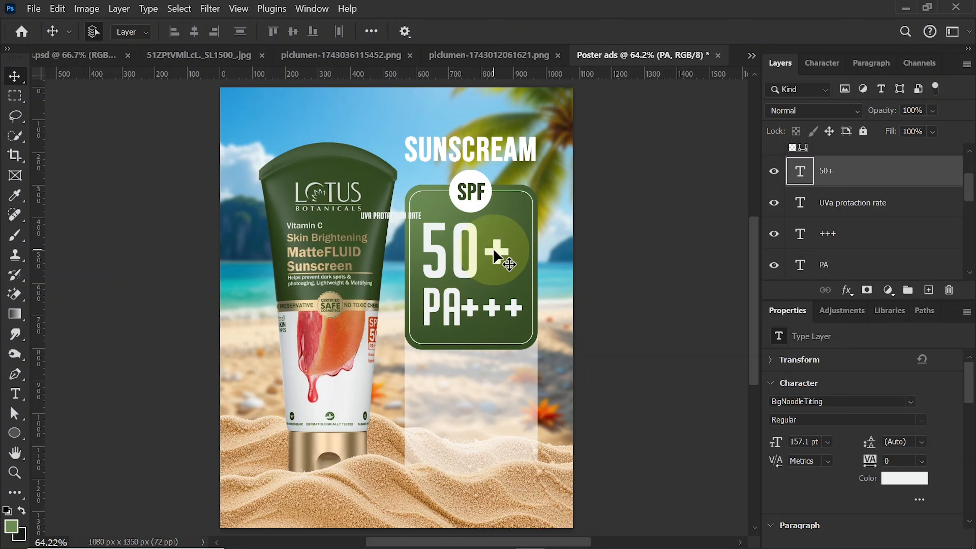
key("Up")
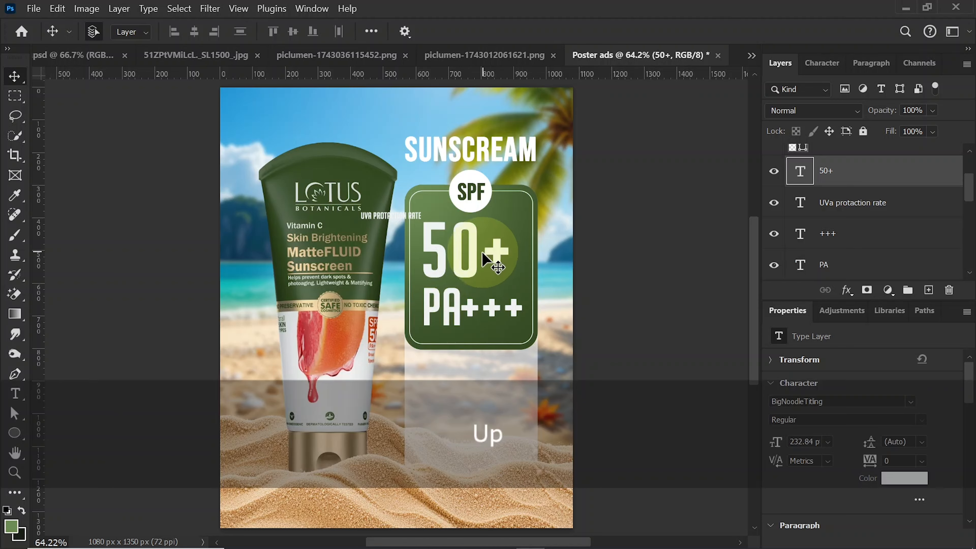
- Place the UVa protaction rate text above the +++ signs, and shift the +++ signs lower beside PA
left_click_drag(374, 223, 481, 289)
left_click(488, 303)
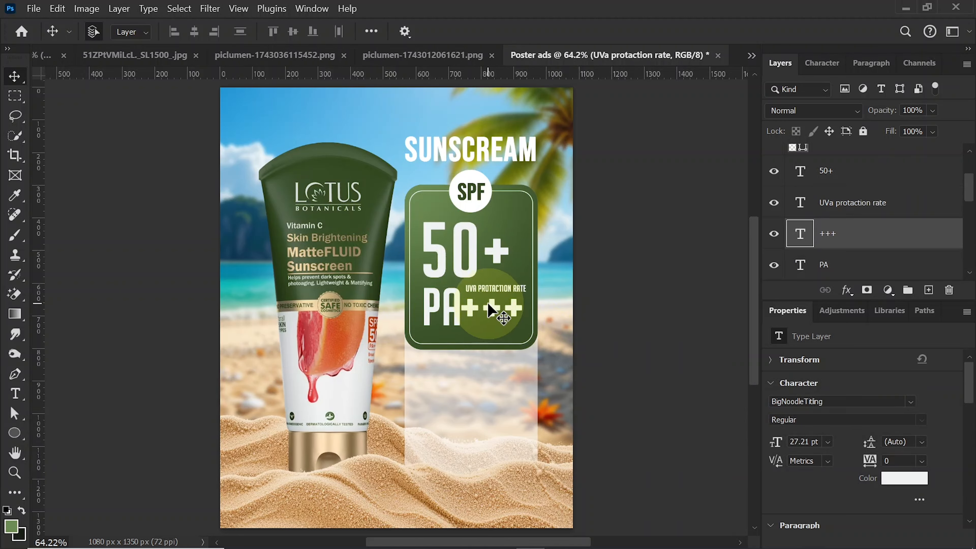
key("shift+Down")
- Nudge the UVa protaction rate text down and slightly left to sit just above the +++ signs
key("shift+Down")
key("shift+Down")
key("shift+Down")
key("shift+Down")
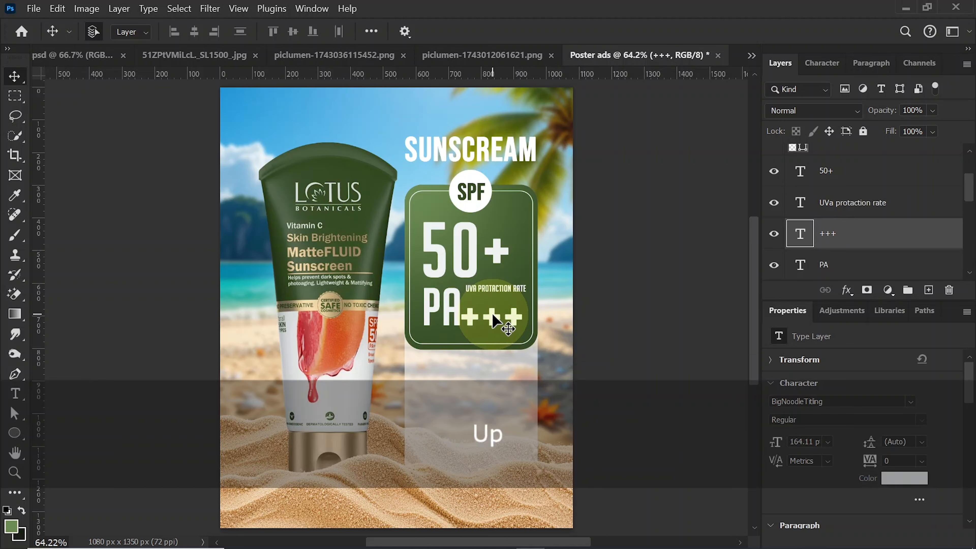
left_click(493, 289)
key("shift+Down")
key("shift+Down")
key("shift+Down")
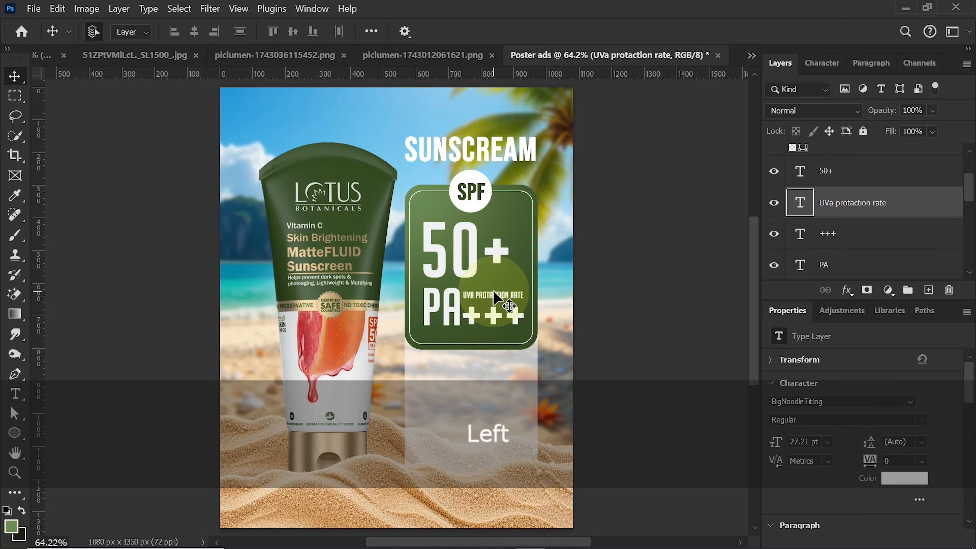
- Examine the character settings of the UVa protaction rate and sunscream texts
left_click(818, 70)
key("ctrl")
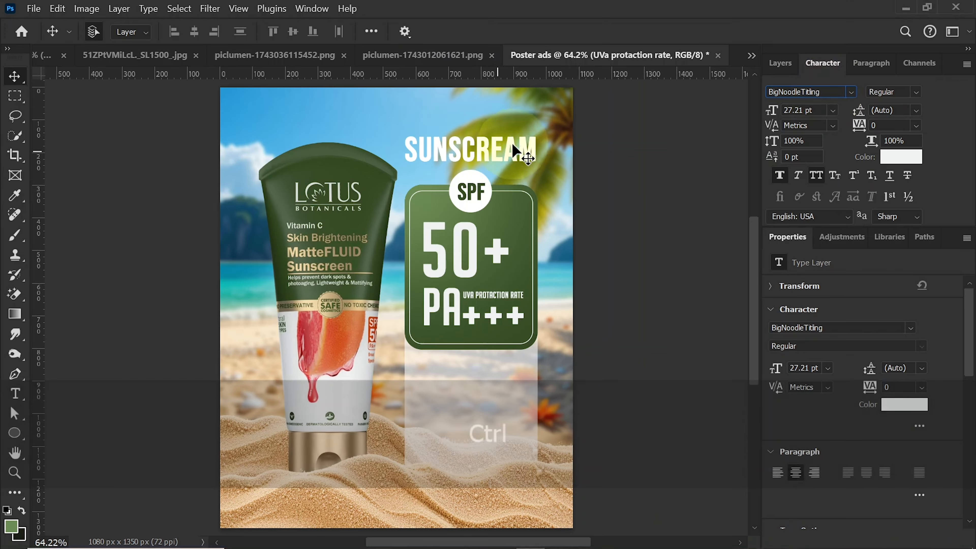
left_click(226, 213, "ctrl")
key("ctrl")
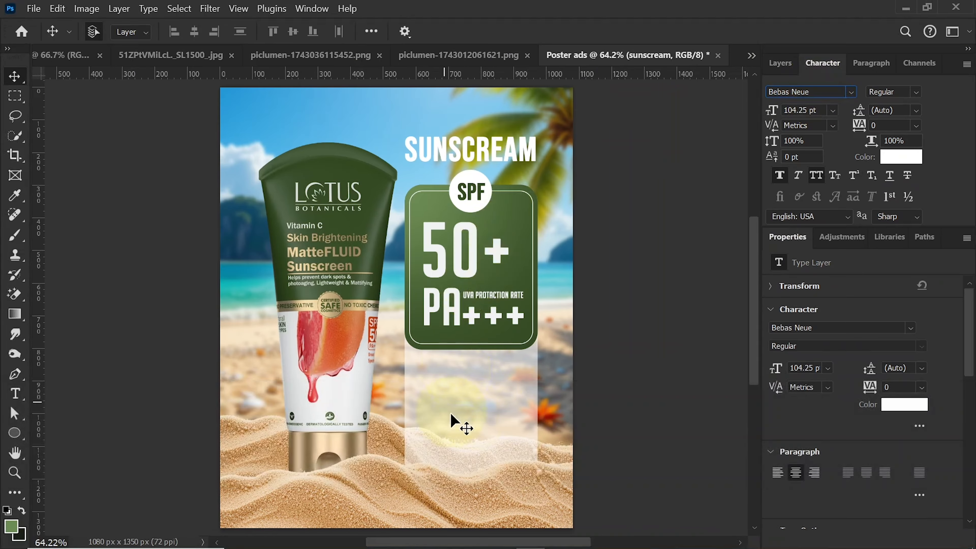
- Bring the prepared anti-pollution, mineral oil free and 100% vegan texts into the poster and move them to its lower-left area
left_click(471, 416, "ctrl")
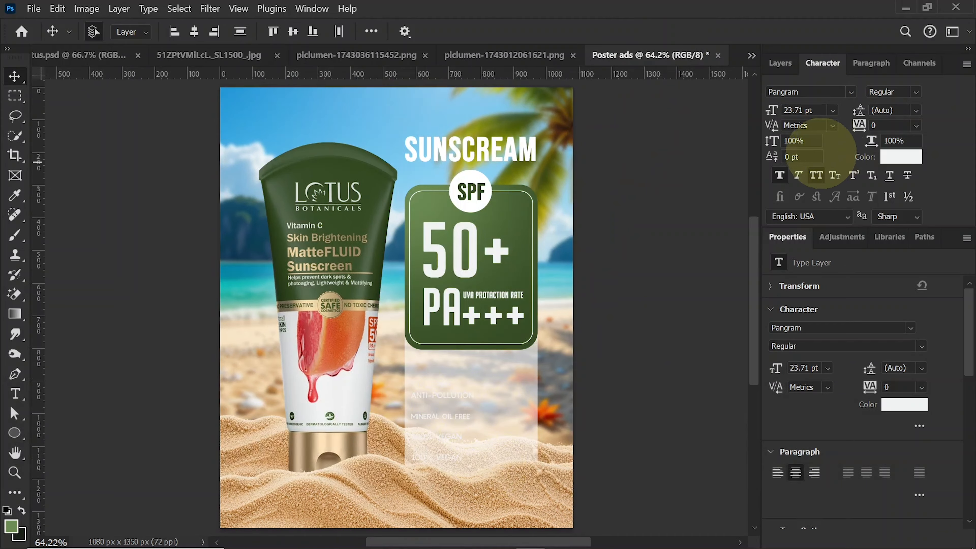
key("ctrl+t")
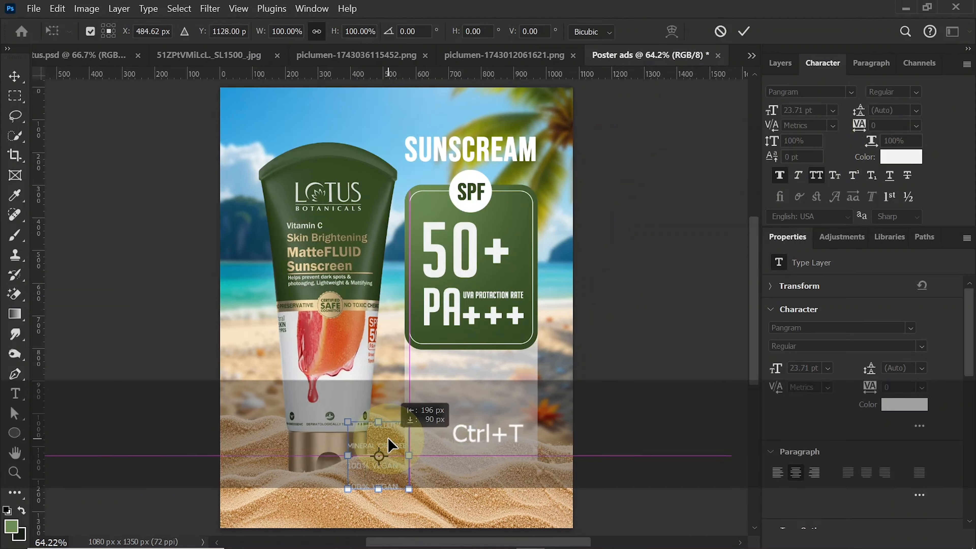
left_click_drag(388, 446, 273, 445)
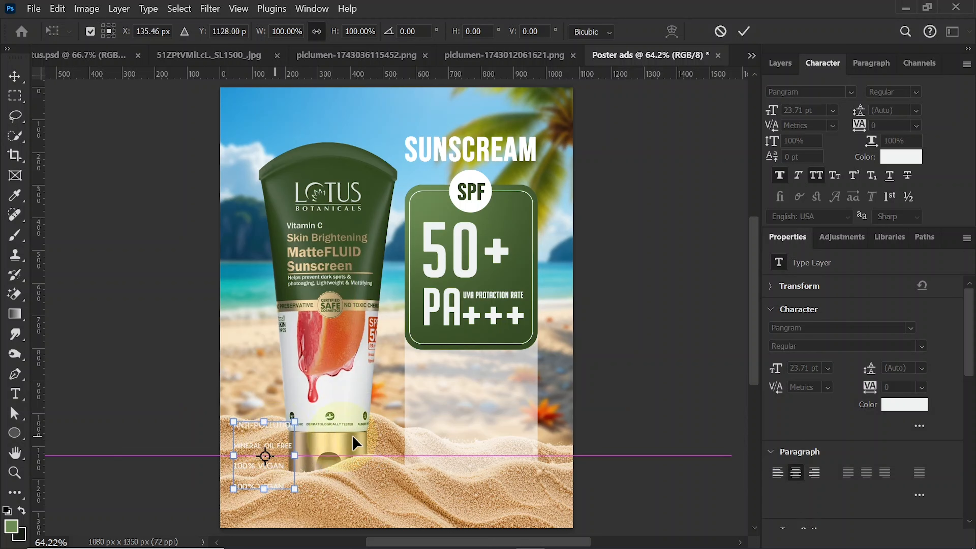
key("Return")
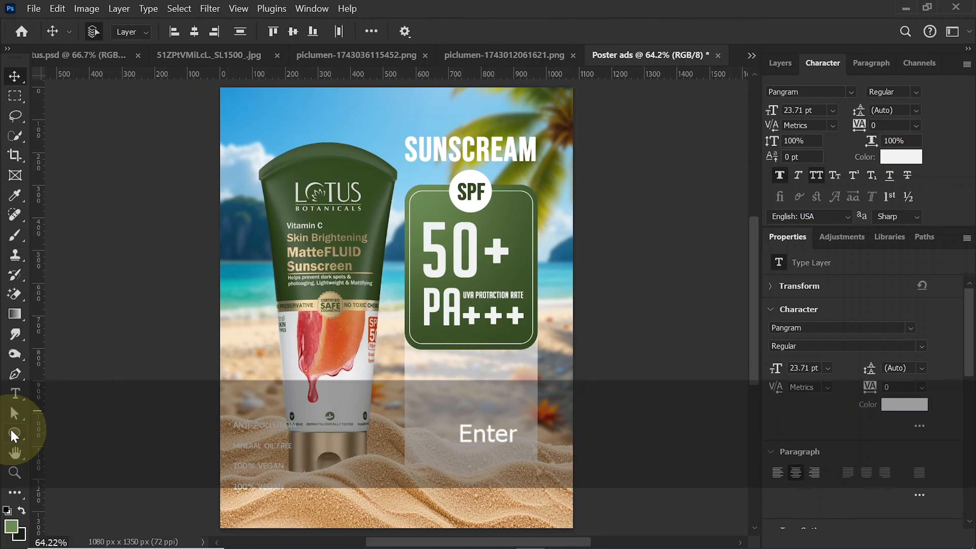
- Draw a white rectangle about 338 × 93 px on the translucent panel below the green rectangle, and fully round its corners
right_click(14, 433)
left_click(50, 433)
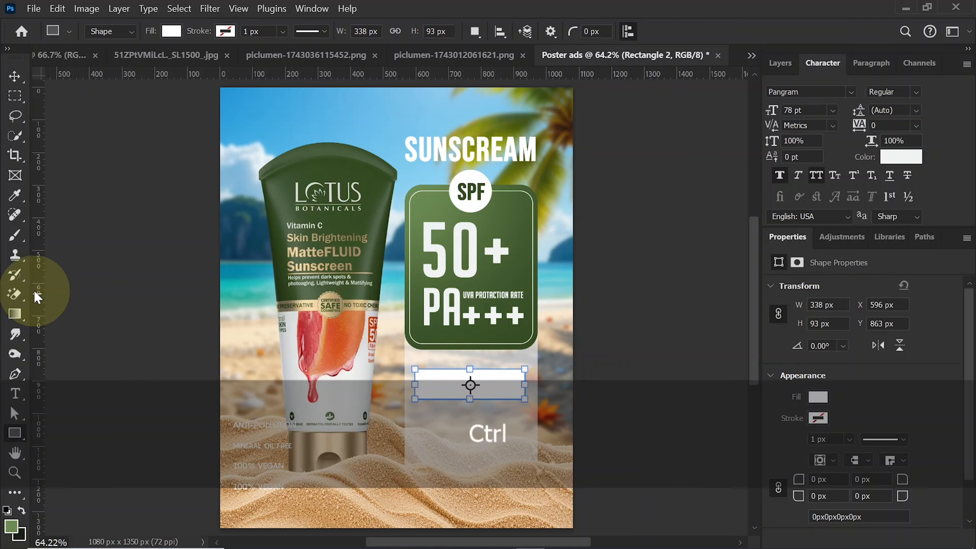
key("ctrl+equal")
key("ctrl+equal")
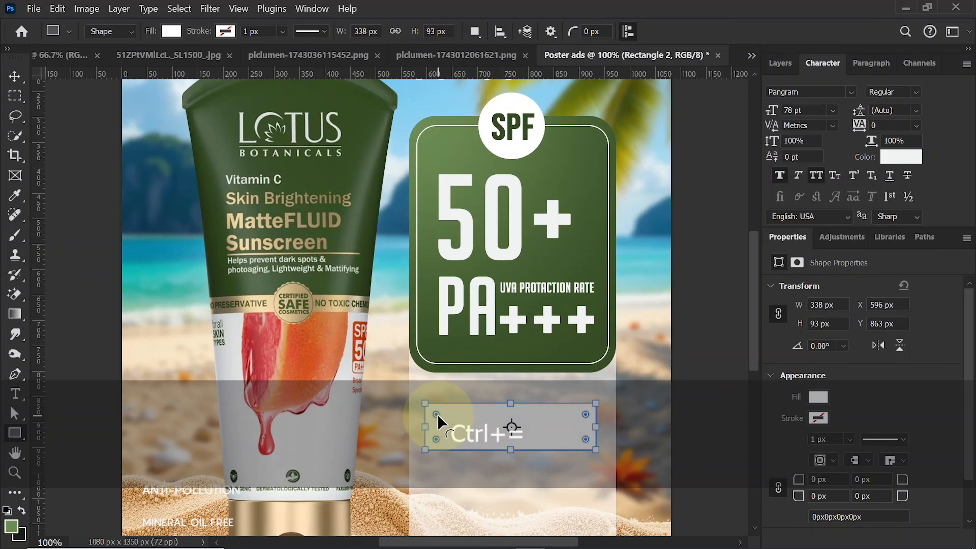
left_click_drag(436, 414, 521, 441)
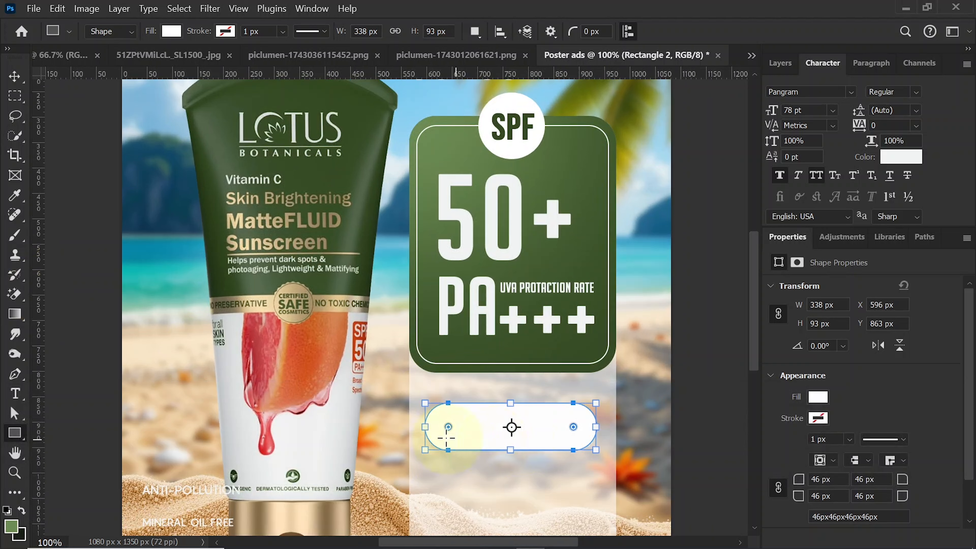
- Reduce the rounded white shape's height to about 65 px by lowering its top edge
left_click_drag(511, 402, 507, 415)
key("ctrl+z")
key("Return")
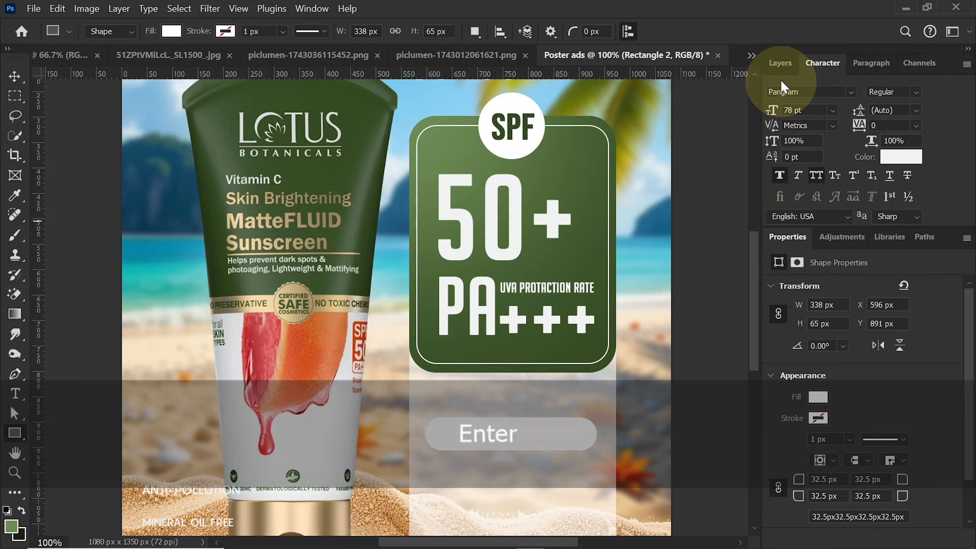
- Recolor the rounded Rectangle 2 shape to dark red, bb3230, starting from a color sampled on the tube's fruit artwork
left_click(780, 63)
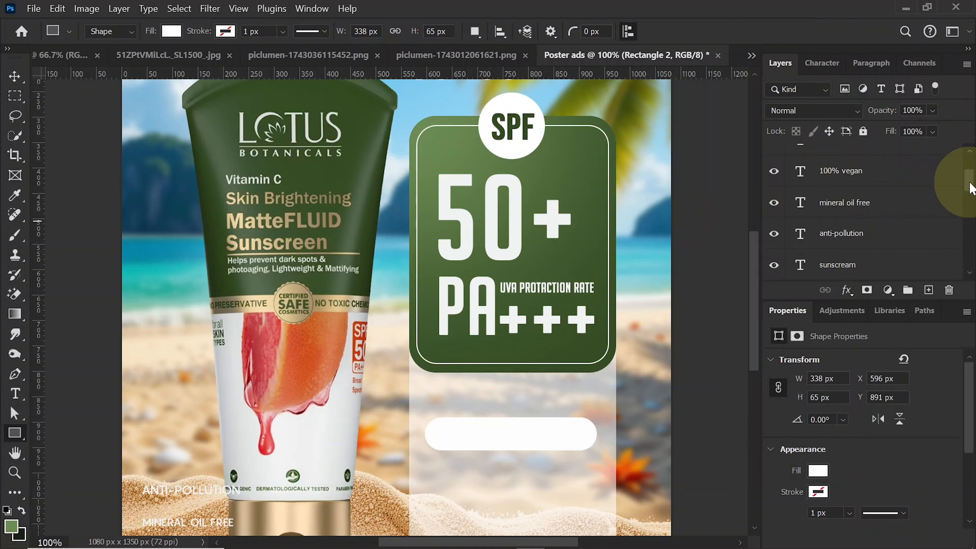
left_click_drag(970, 188, 969, 175)
double_click(805, 200)
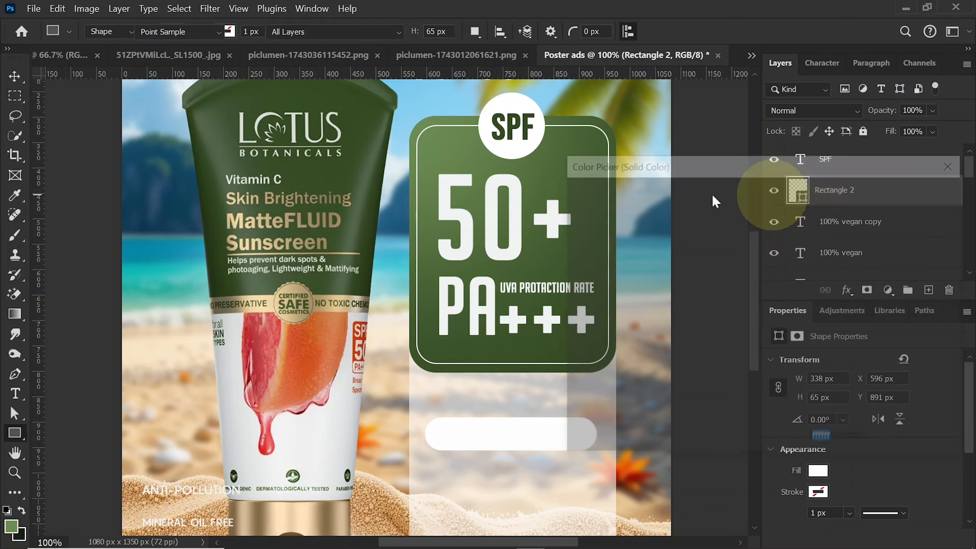
left_click(270, 332)
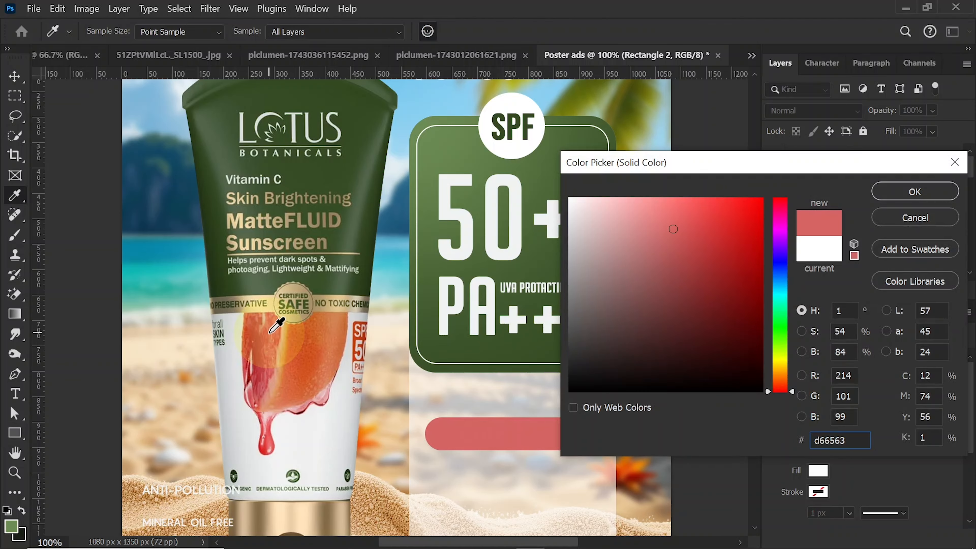
left_click(714, 250)
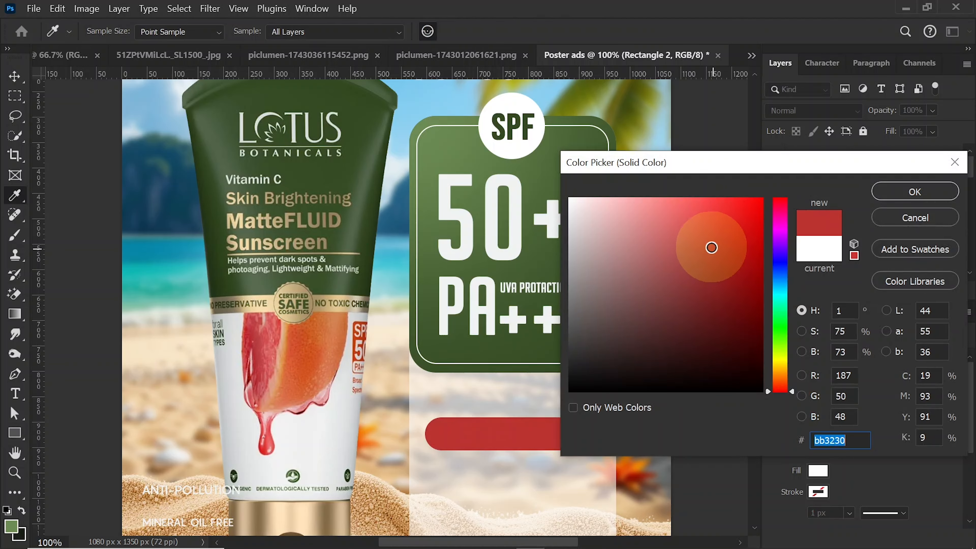
left_click(711, 247)
left_click(894, 198)
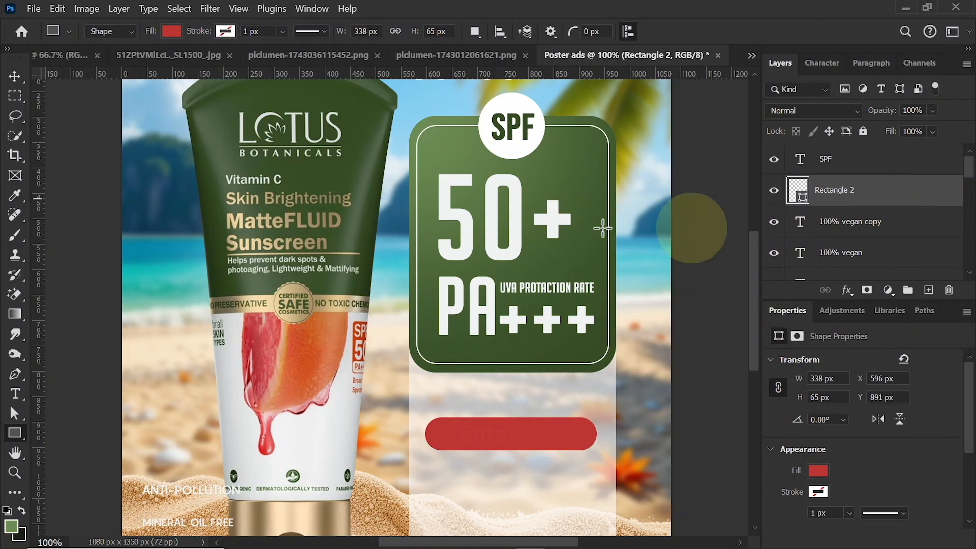
- Duplicate the red rounded Rectangle 2 shape and narrow the copy to a circle 67 px wide at its left end
left_click(15, 75)
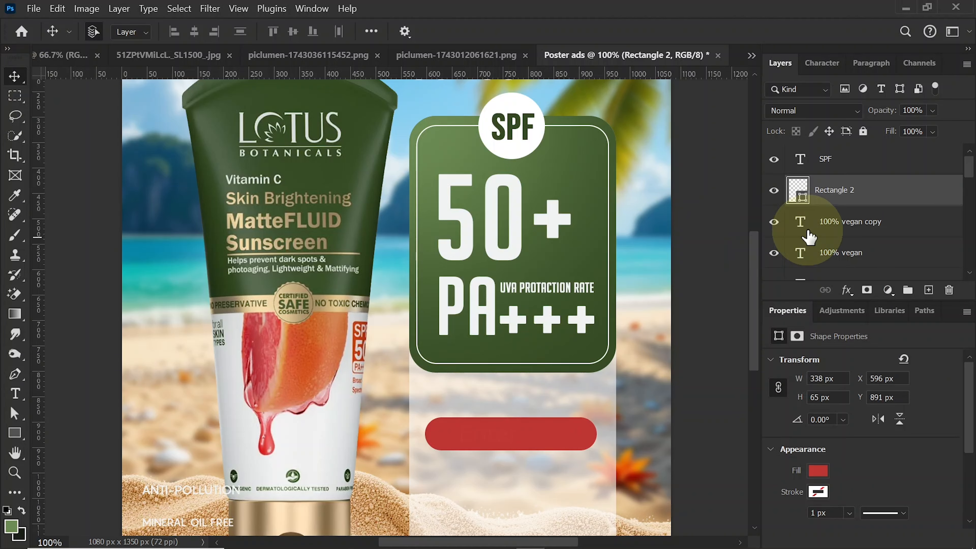
key("ctrl+j")
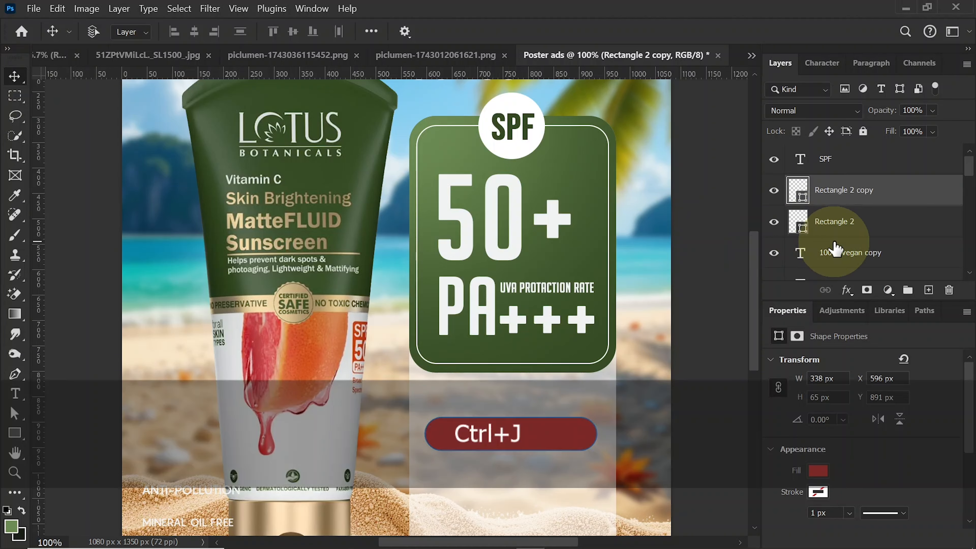
key("ctrl+t")
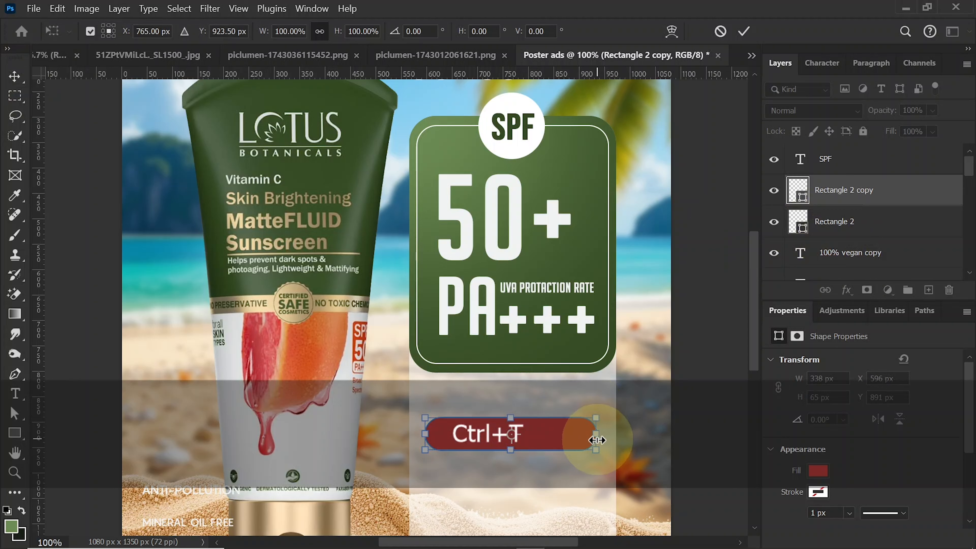
left_click_drag(596, 440, 466, 441)
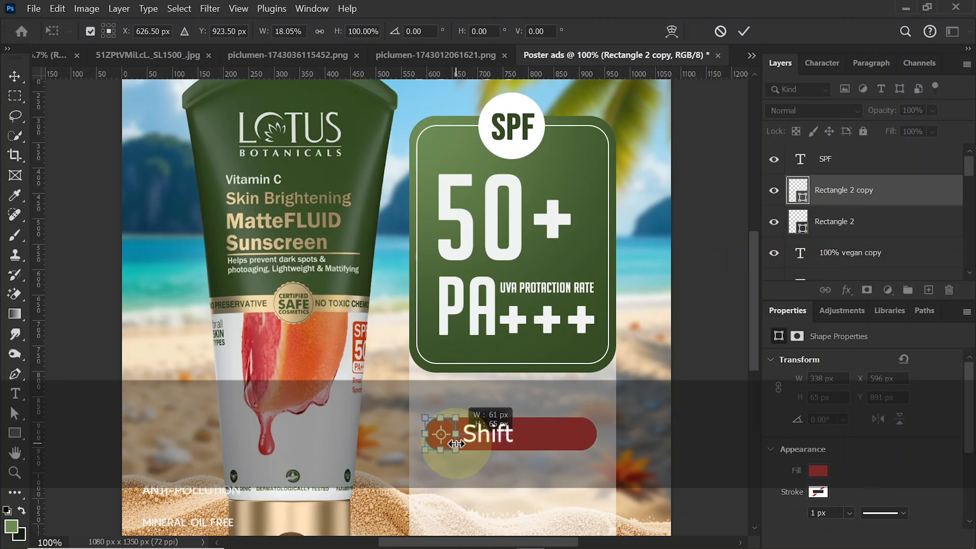
key("Return")
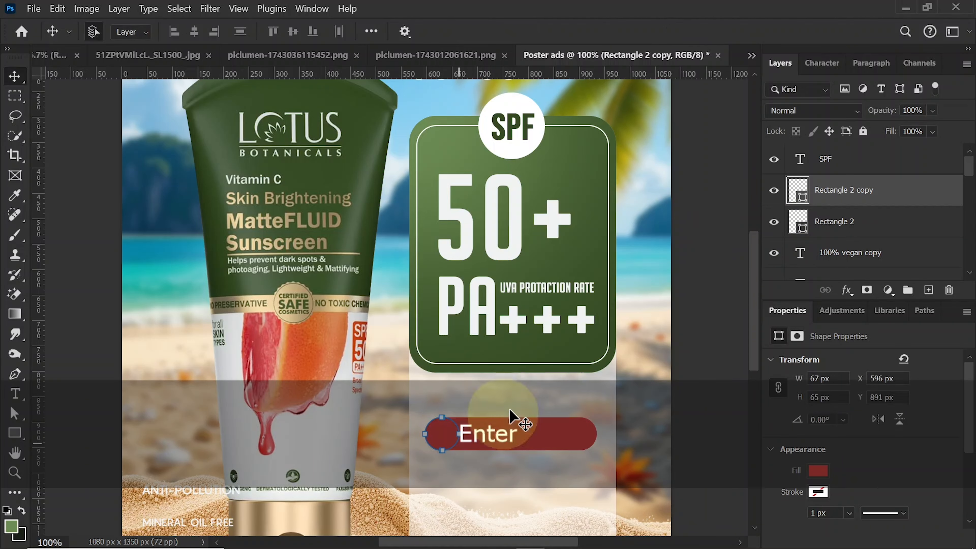
- Recolor the small circle copy of Rectangle 2 to the white sampled from the SPF panel's lettering
double_click(804, 204)
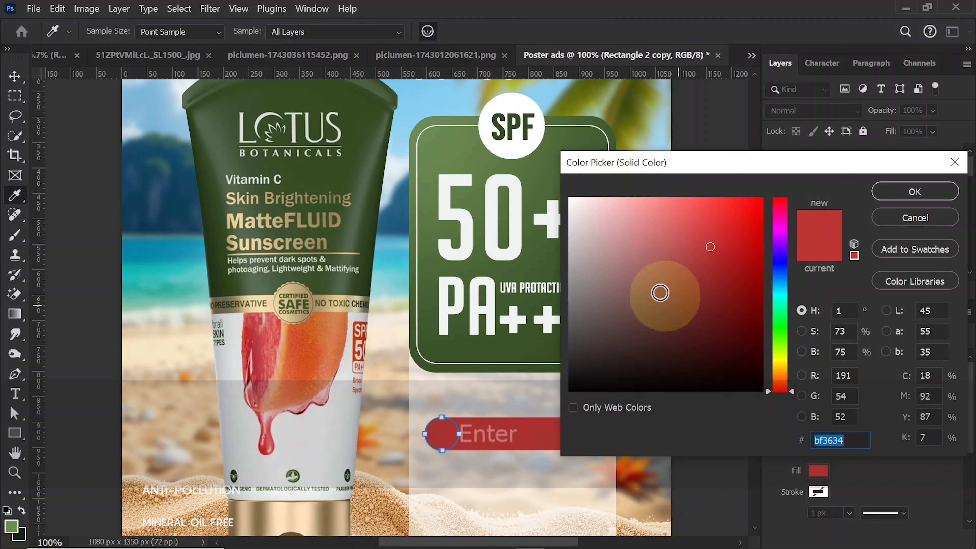
left_click(520, 181)
left_click(915, 191)
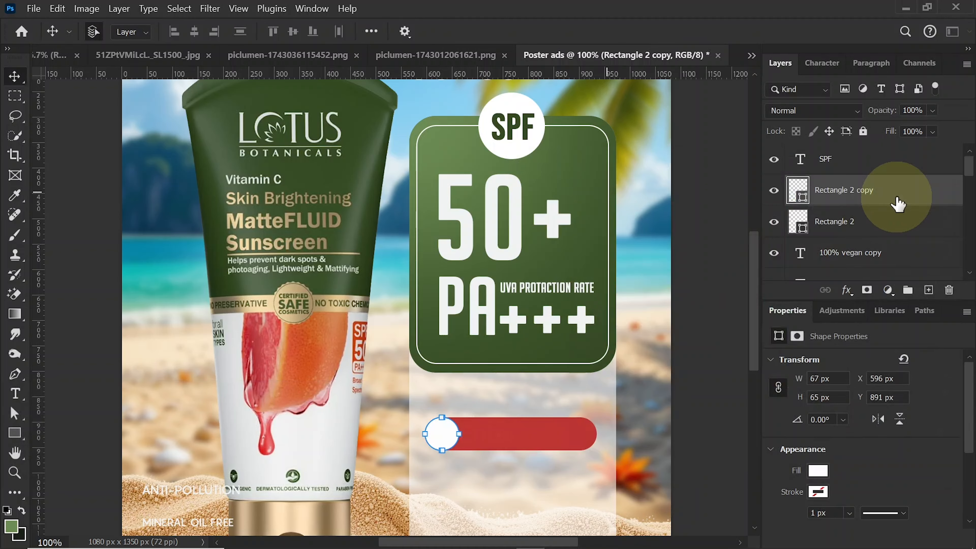
- Add a "+" text on a new layer, color it dark green 334922, and center it in the white circle
left_click(930, 295)
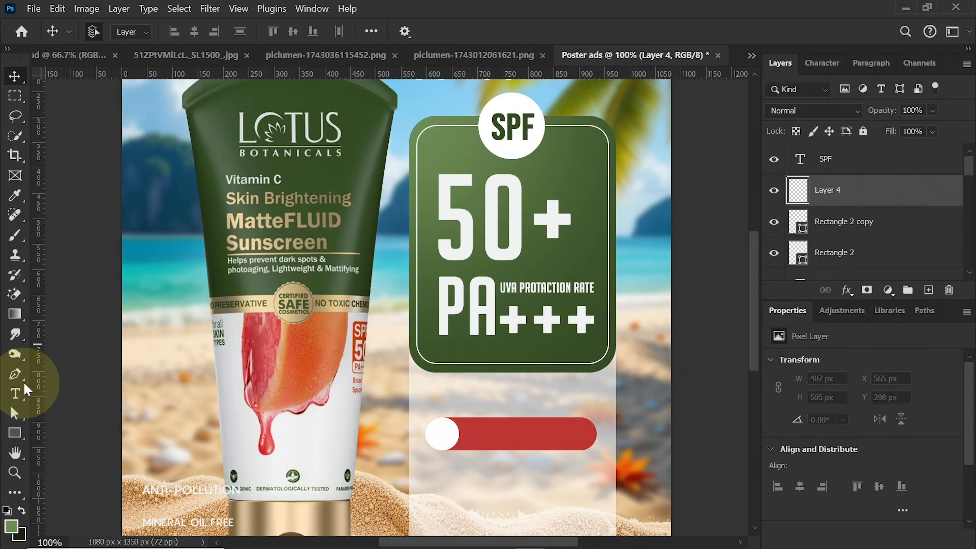
left_click(15, 394)
left_click(473, 392)
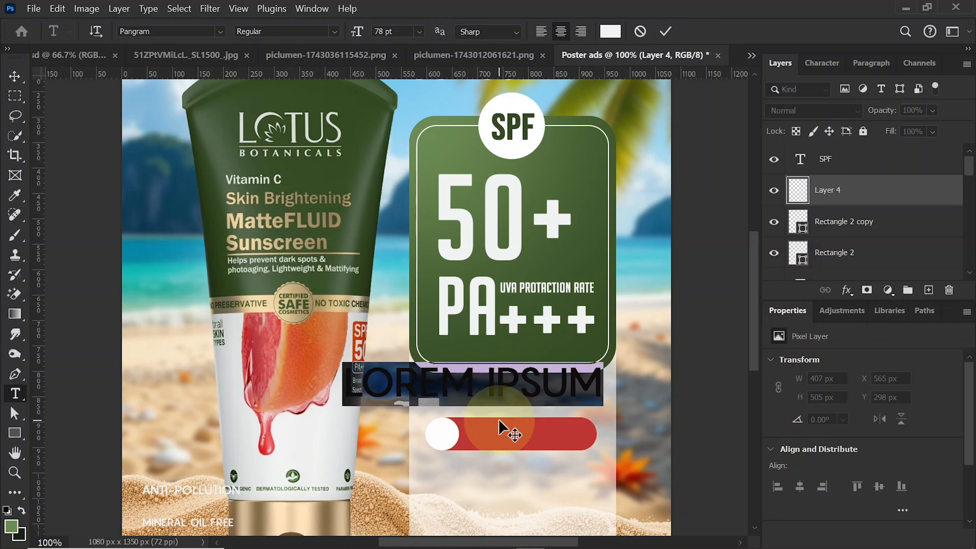
type("+")
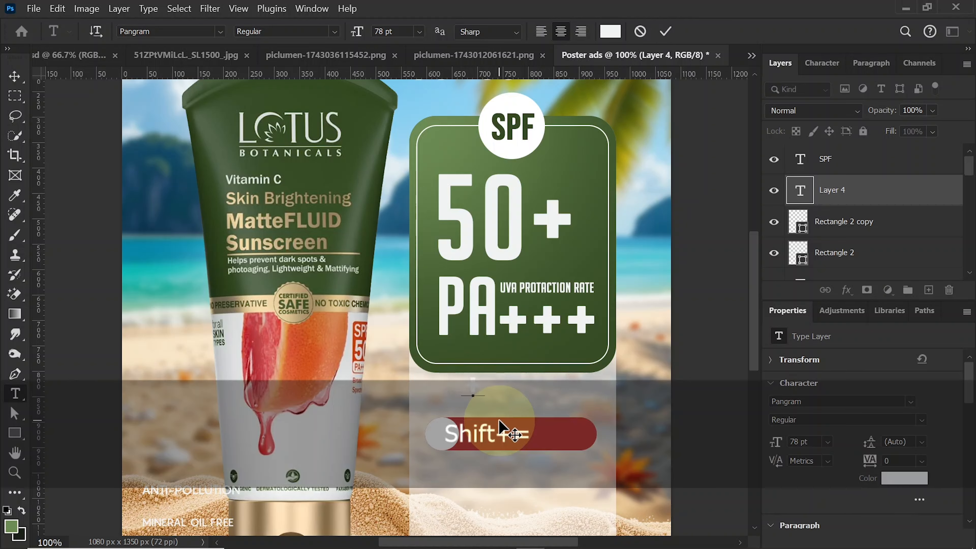
left_click(610, 32)
type("334922")
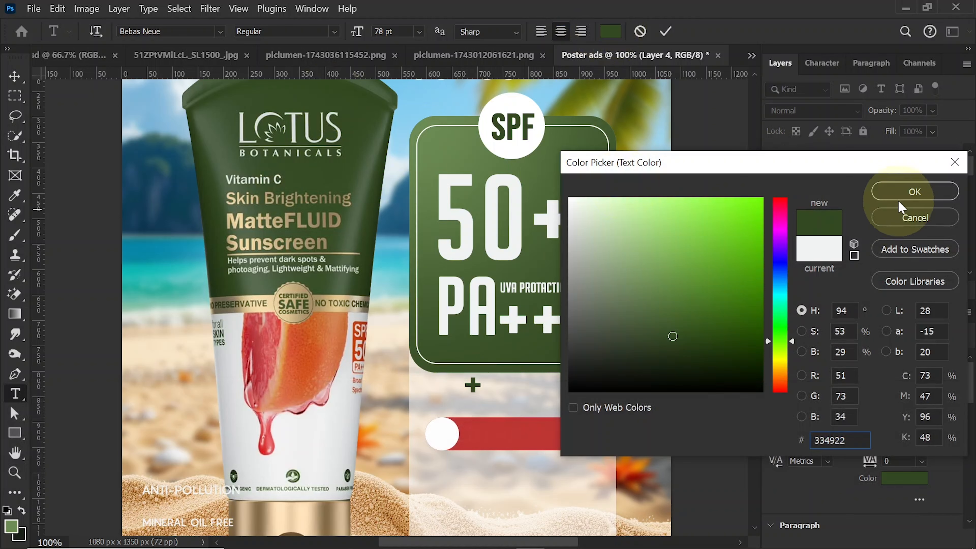
left_click(902, 201)
left_click(15, 76)
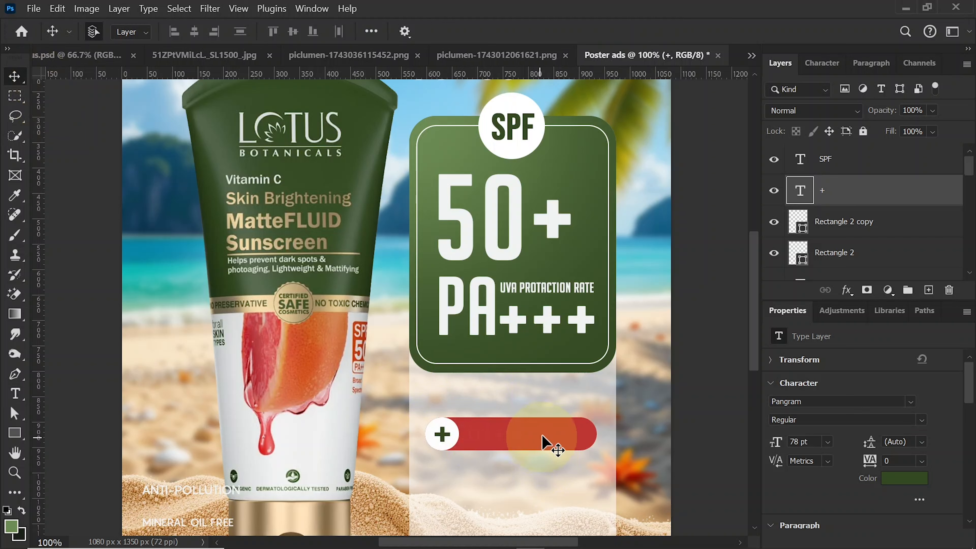
- On a new layer directly above the red Rectangle 2 shape, paint one soft white (ffffff) dab with a 200 px brush
left_click(543, 442)
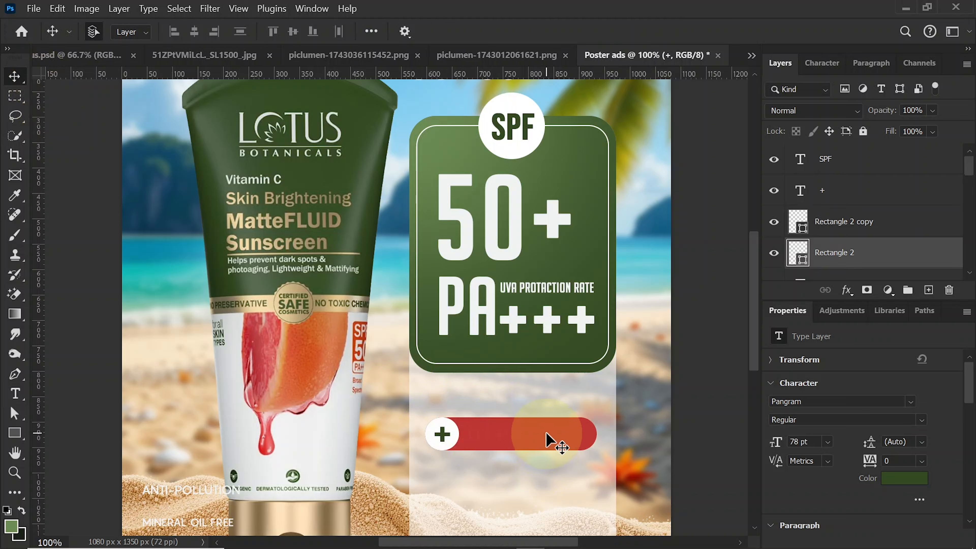
left_click(931, 294)
left_click(15, 236)
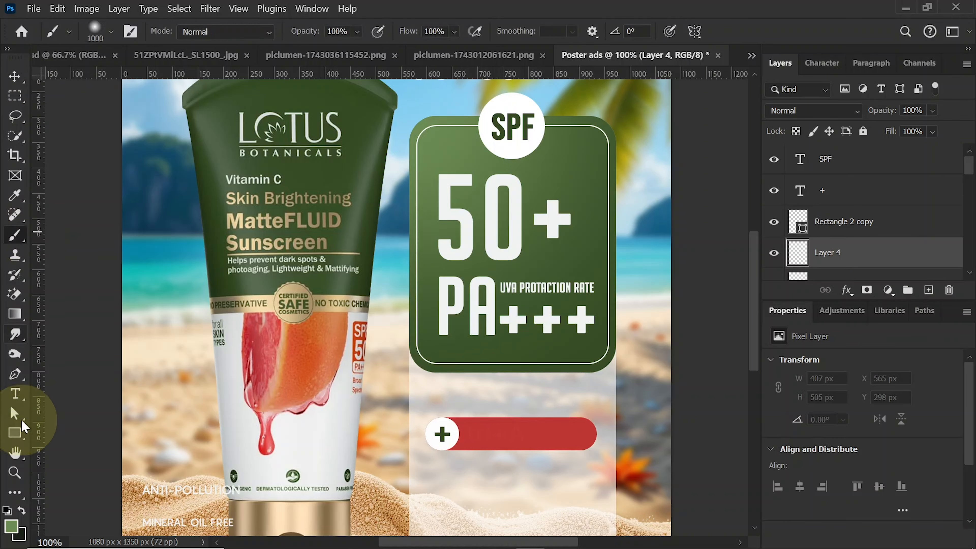
left_click(10, 525)
left_click_drag(621, 290, 568, 169)
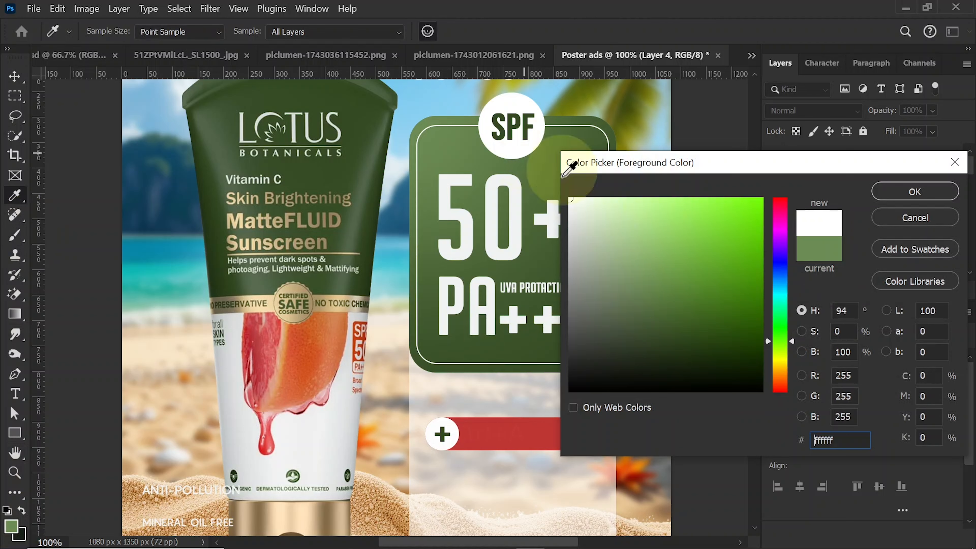
left_click(902, 196)
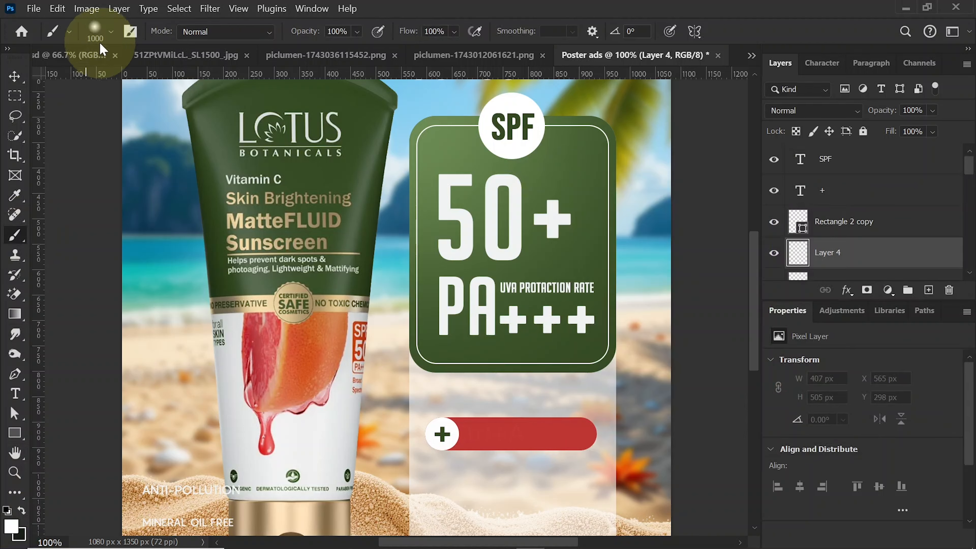
key("bracketleft")
key("bracketleft")
key("bracketleft")
key("bracketleft")
key("bracketleft")
key("bracketleft")
key("bracketleft")
key("bracketleft")
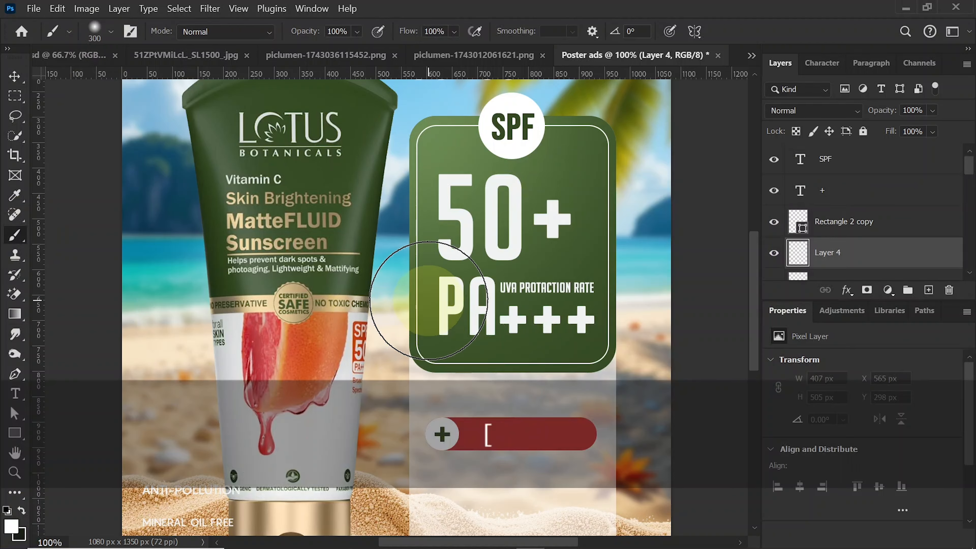
left_click(431, 297)
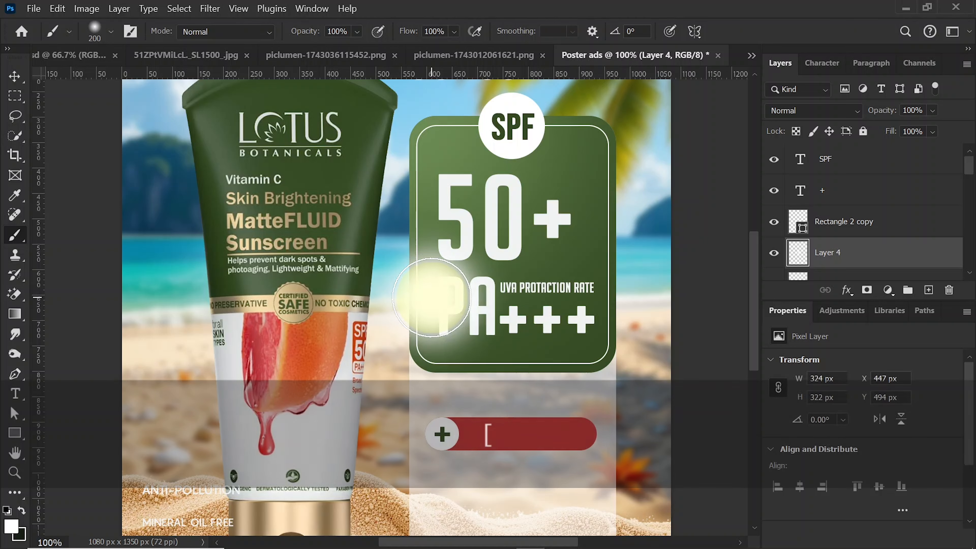
- Flatten the white dab into a thin streak about 5 px high and place it along the red shape's upper edge
key("ctrl+t")
mouse_move(426, 216)
left_mouse_down()
mouse_move(419, 369)
mouse_move(493, 413)
mouse_move(537, 415)
left_mouse_up()
key("ctrl+equal")
key("ctrl+equal")
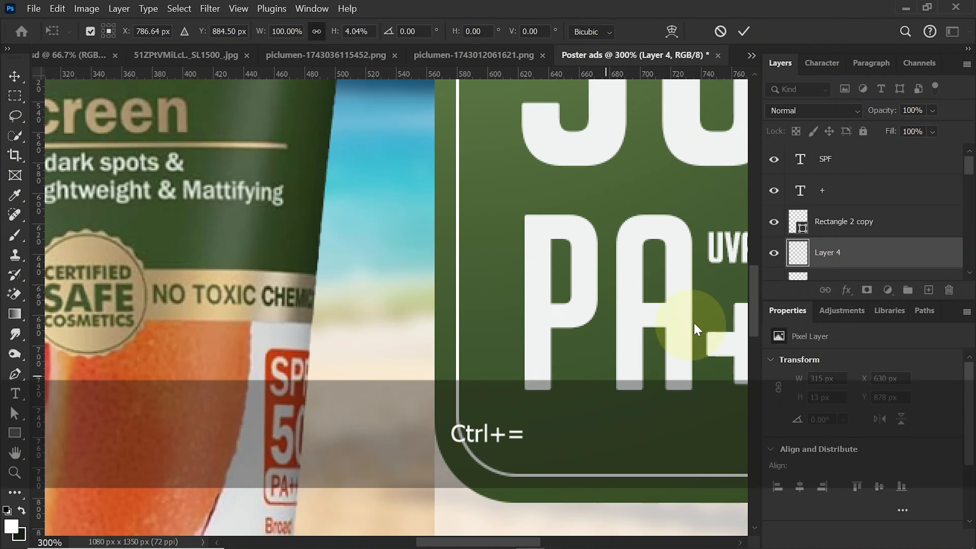
left_click_drag(754, 321, 753, 375)
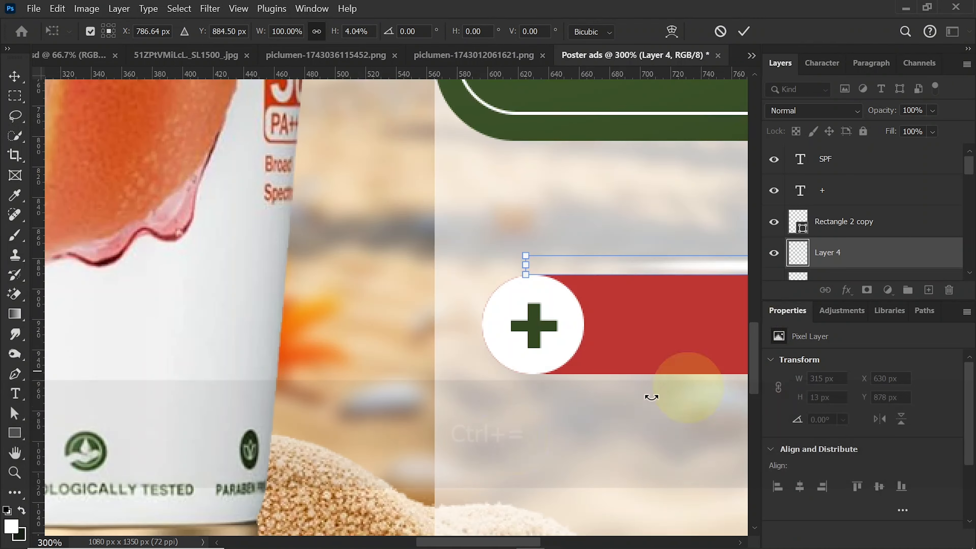
left_click_drag(457, 539, 509, 539)
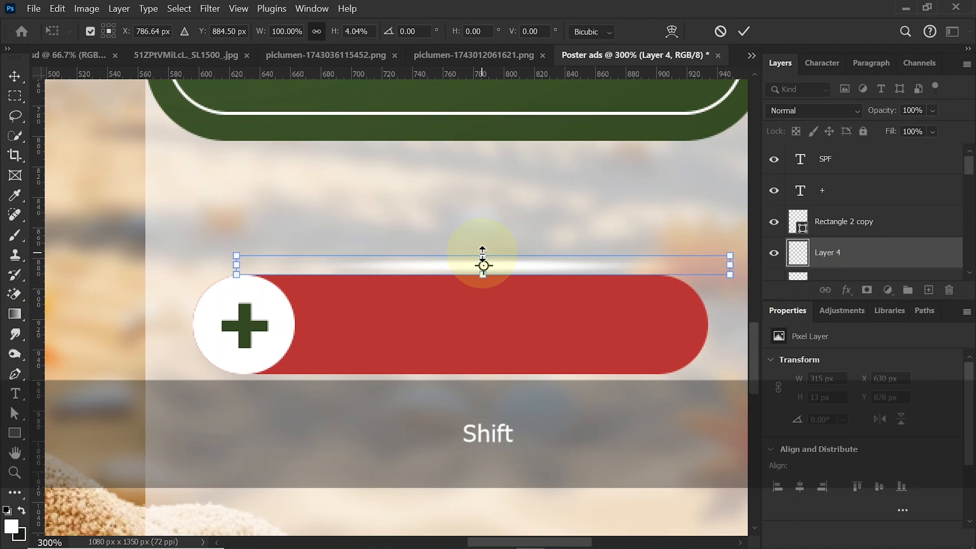
left_click_drag(482, 254, 482, 271)
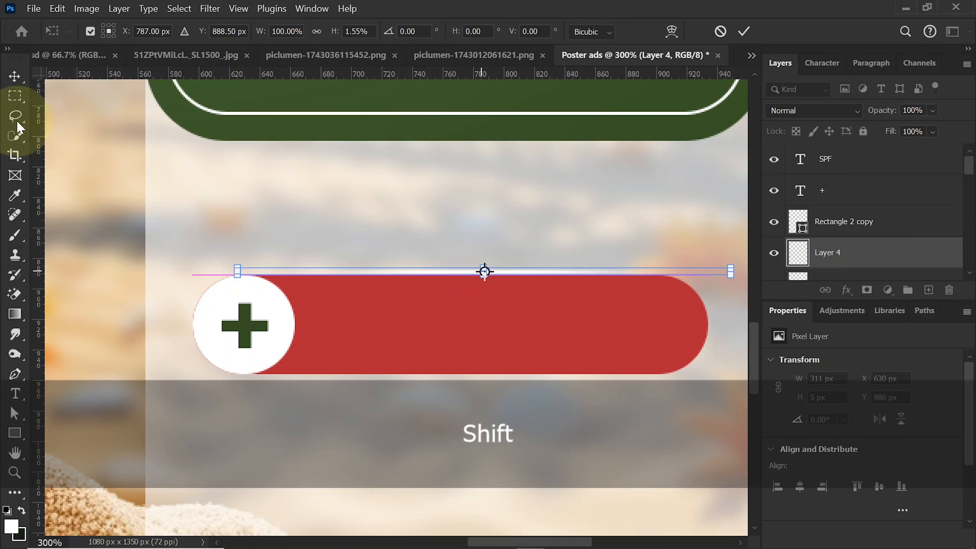
left_click(8, 85)
key("Down")
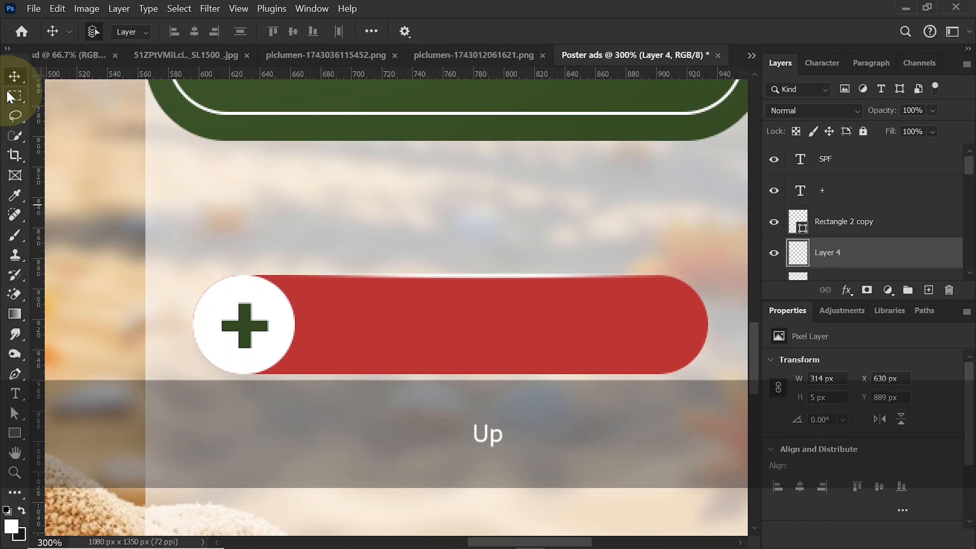
- Duplicate the white streak and move the copy down 63 px onto the red shape's lower edge
key("ctrl")
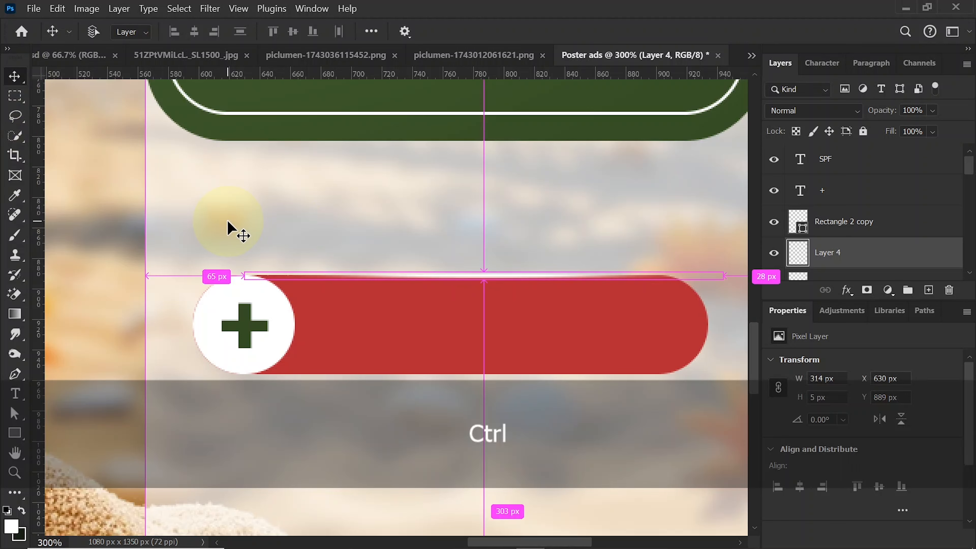
key("ctrl+j")
key("shift+Down")
key("shift+Down")
key("shift+Down")
key("shift+Down")
key("shift+Down")
key("shift+Down")
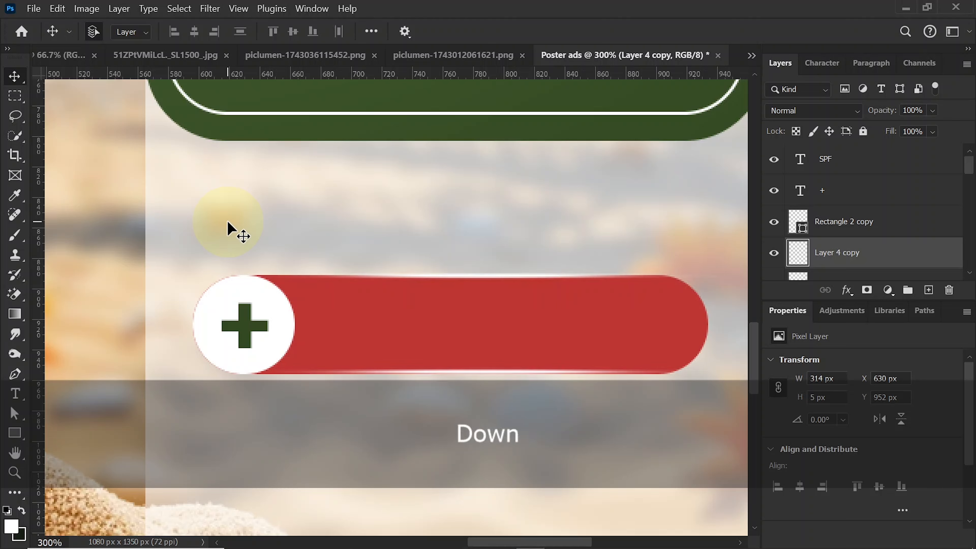
- Load the outline of the red Rectangle 2 shape as a selection and add an empty layer directly above it
left_click(647, 331)
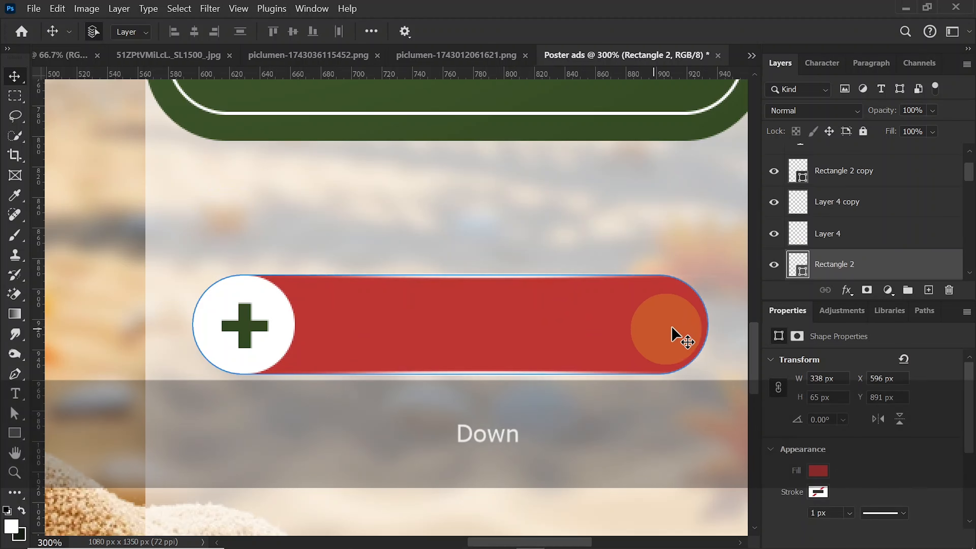
key("ctrl")
left_click(801, 268, "ctrl")
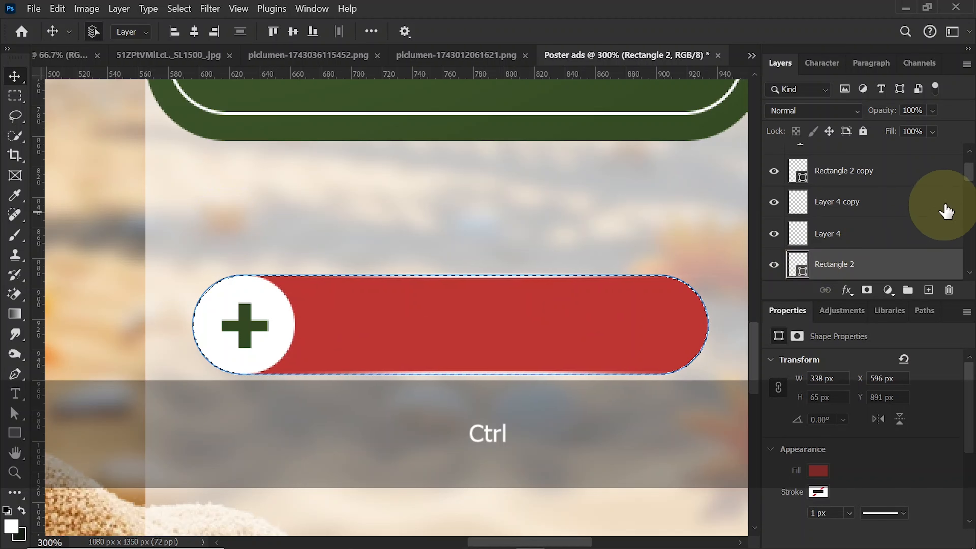
left_click_drag(971, 180, 937, 203)
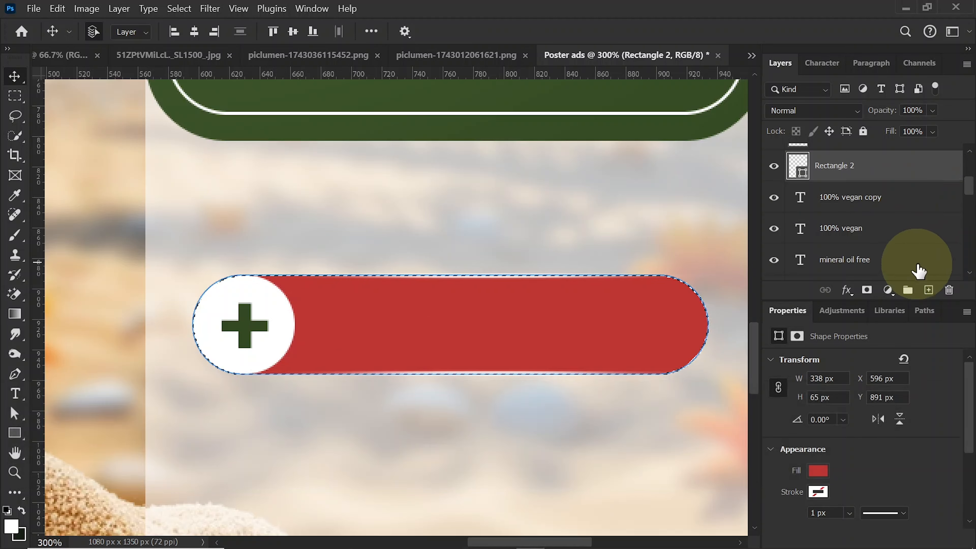
left_click(929, 291)
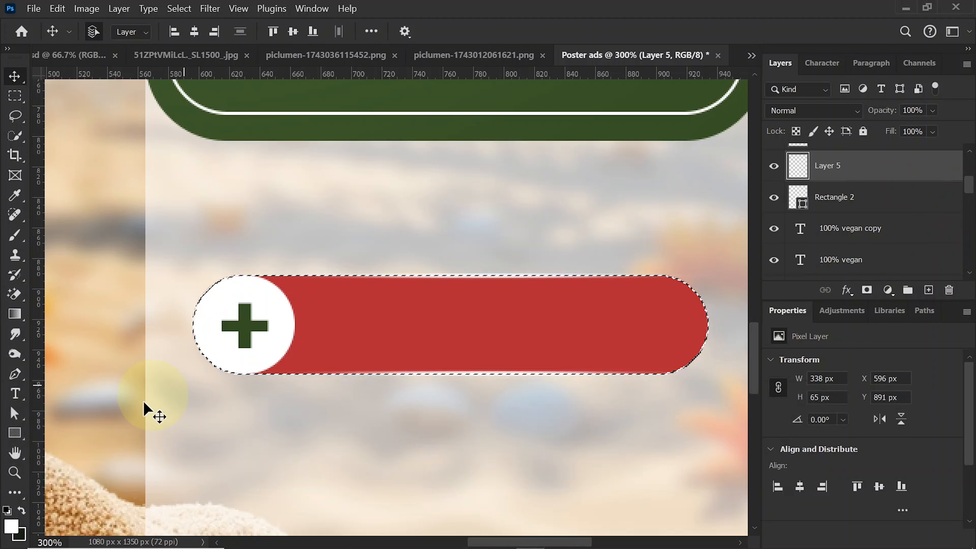
- Paint a light red (fc5c5a) highlight over the left part of the selected shape with a 400 px soft brush, and deselect
left_click(16, 239)
left_click(11, 525)
left_click(356, 295)
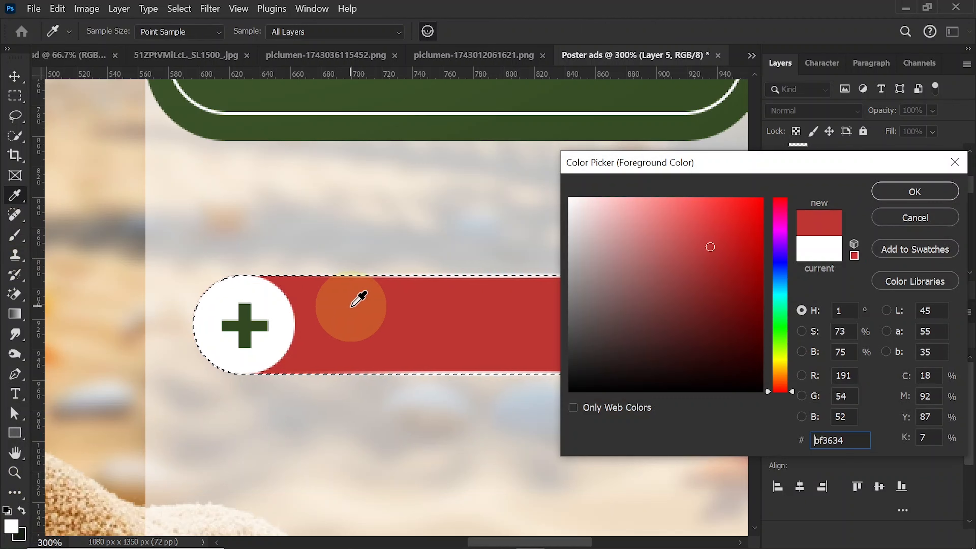
mouse_move(708, 248)
left_mouse_down()
mouse_move(693, 203)
mouse_move(747, 211)
left_mouse_up()
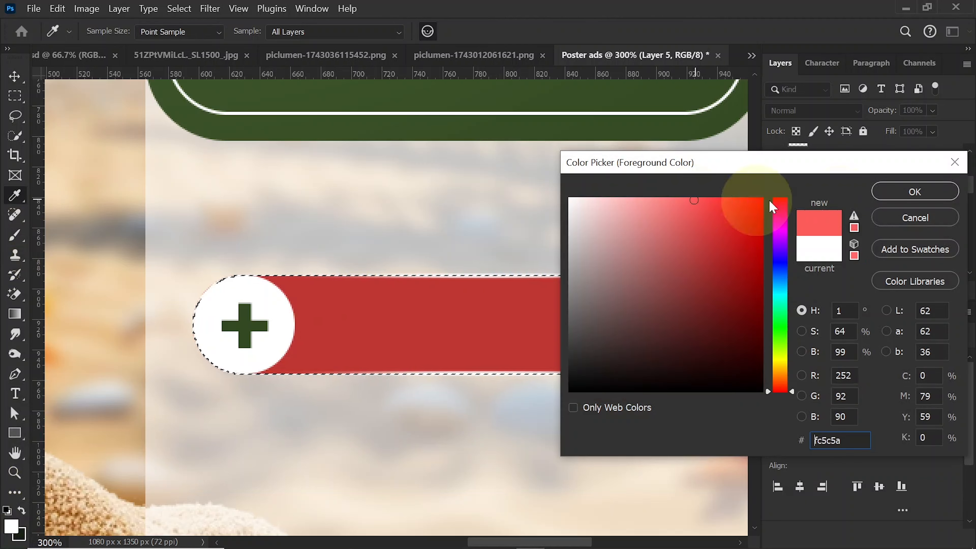
left_click(893, 192)
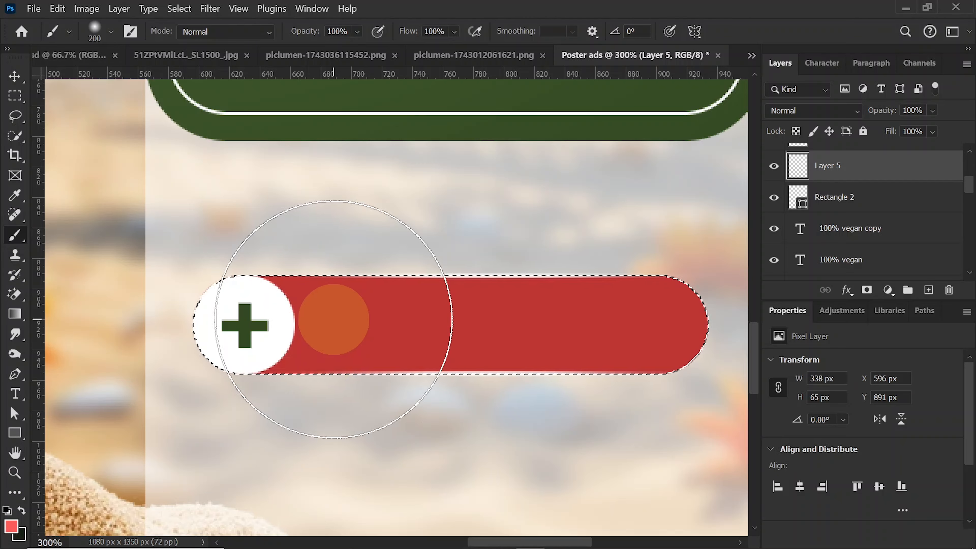
key("bracketright")
key("bracketright")
key("bracketright")
left_click(309, 296)
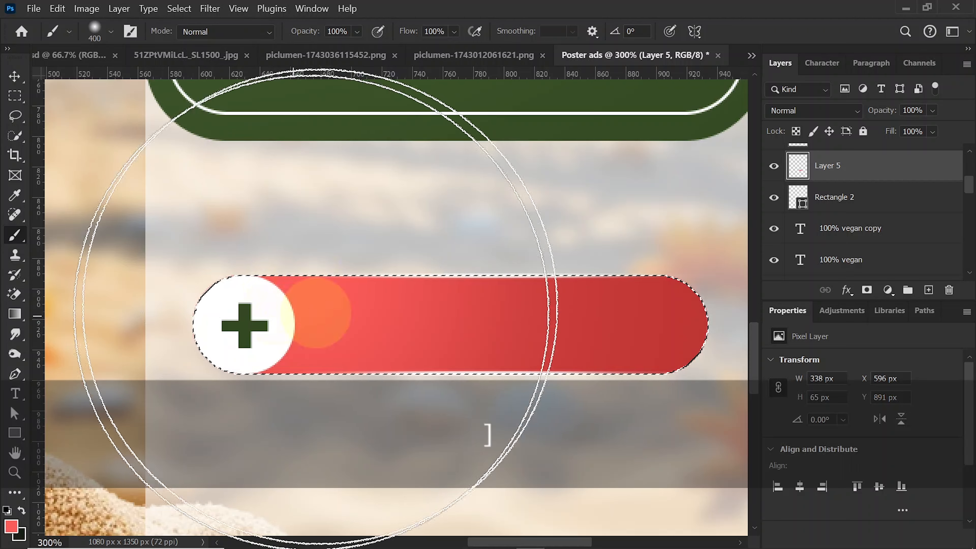
left_click(15, 76)
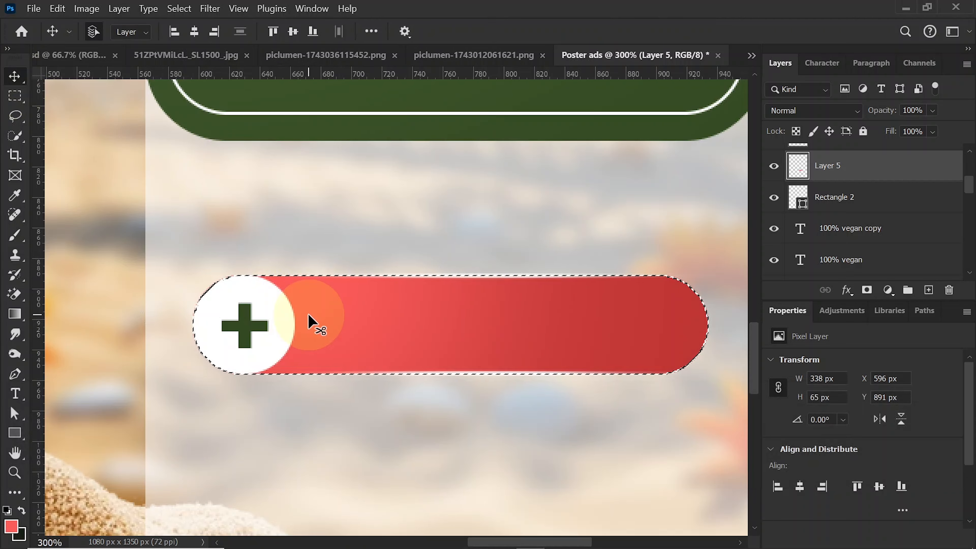
key("ctrl+d")
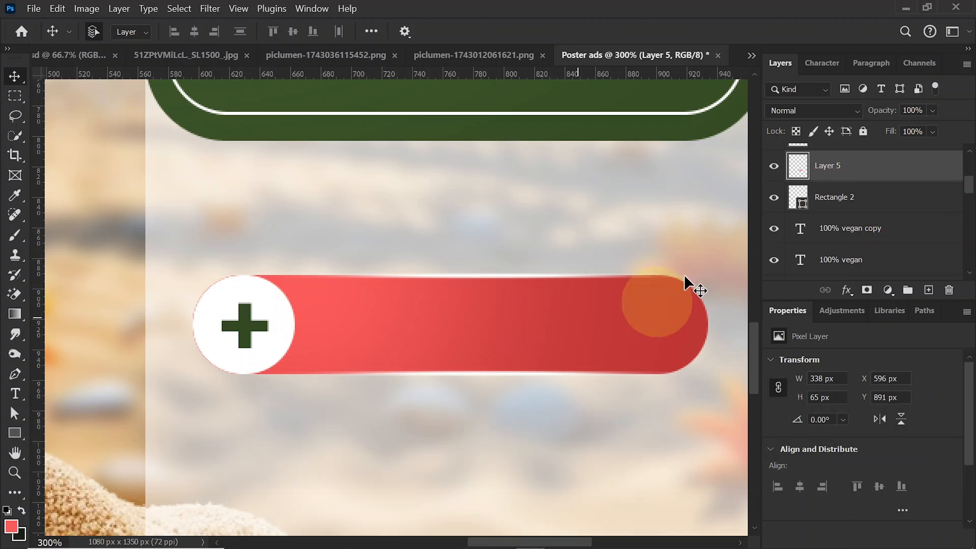
- Combine the layers from Rectangle 2 copy down to Rectangle 2 into one smart object and check it by toggling its visibility
scroll(958, 207, "up", 5)
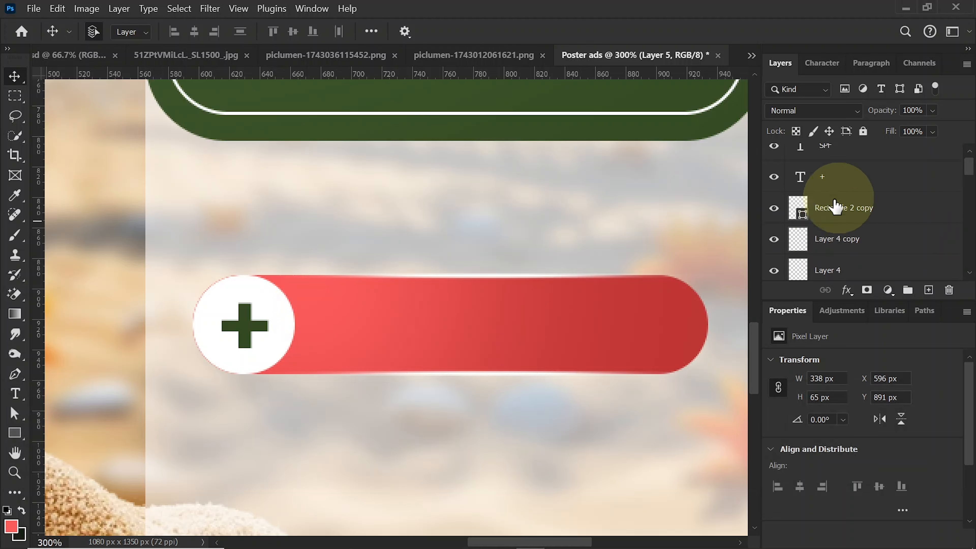
left_click(773, 207)
left_click(773, 208)
left_click(843, 210)
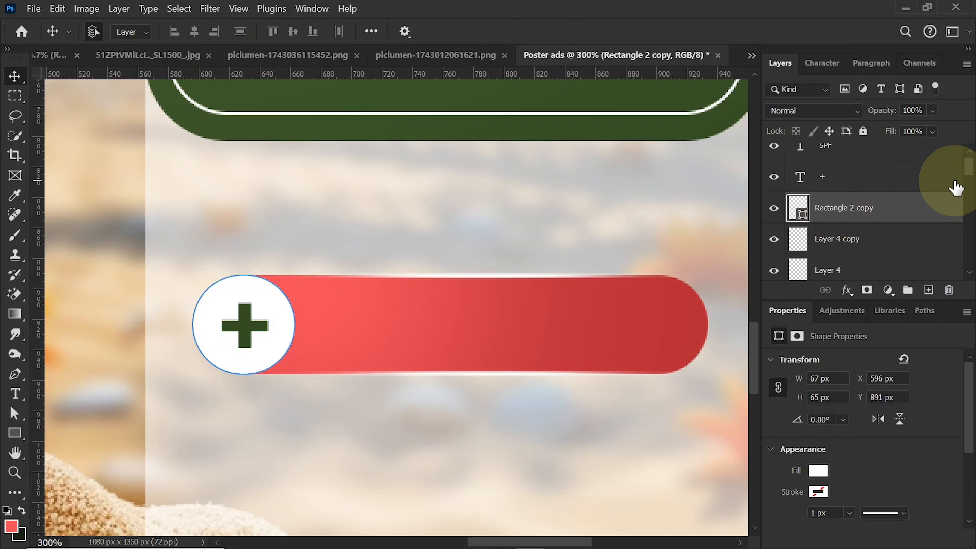
scroll(955, 187, "down", 4)
key("shift")
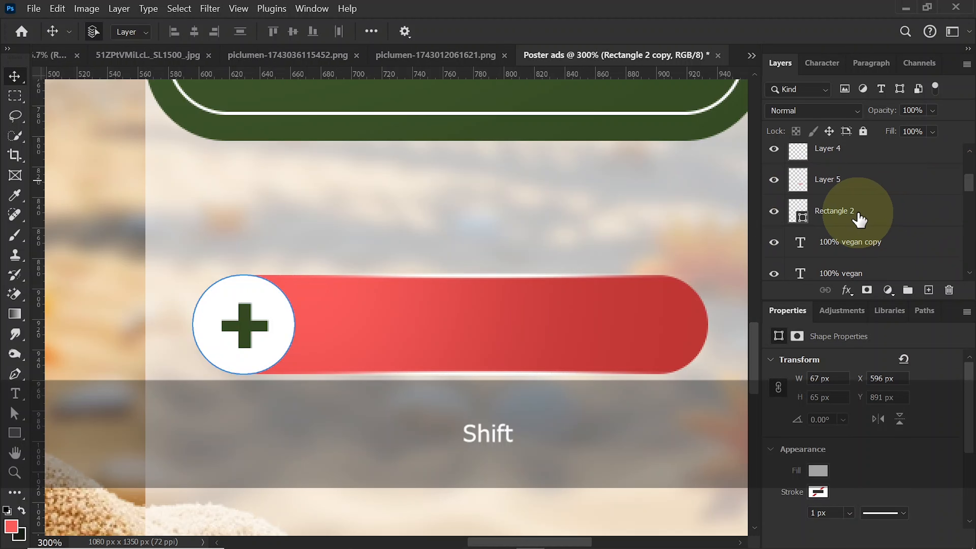
left_click(859, 220, "shift")
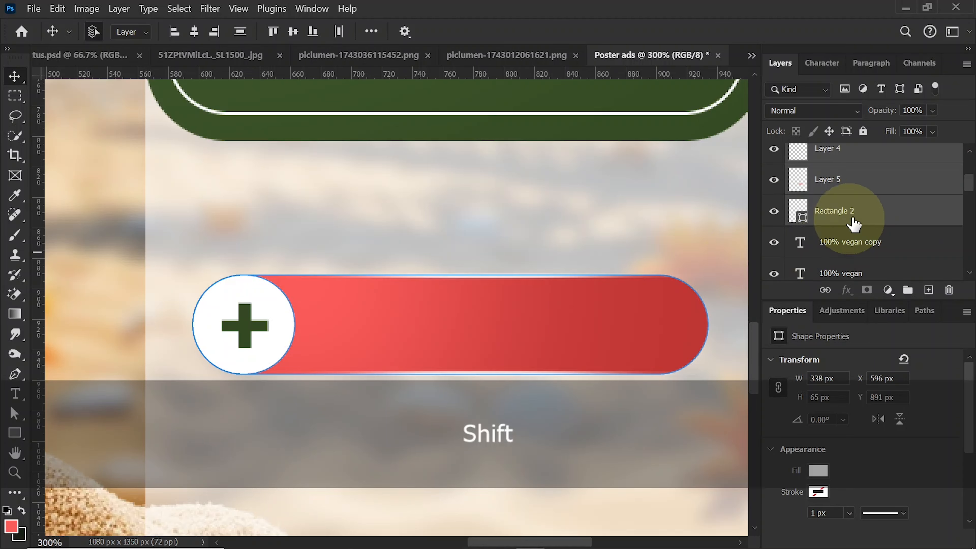
right_click(849, 214)
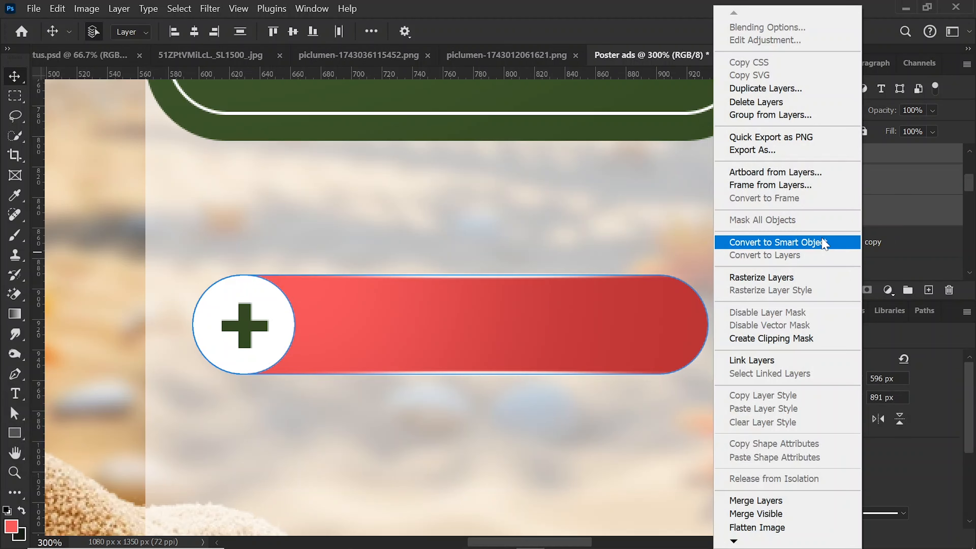
left_click(823, 243)
left_click(774, 159)
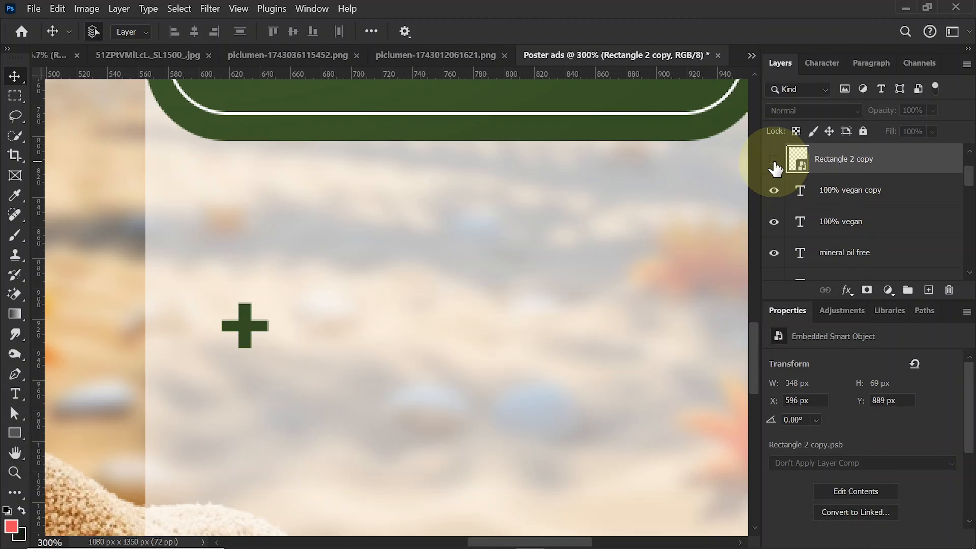
left_click(774, 159)
- Convert the green plus sign and the red shape's smart object together into a single smart object
left_click(251, 326)
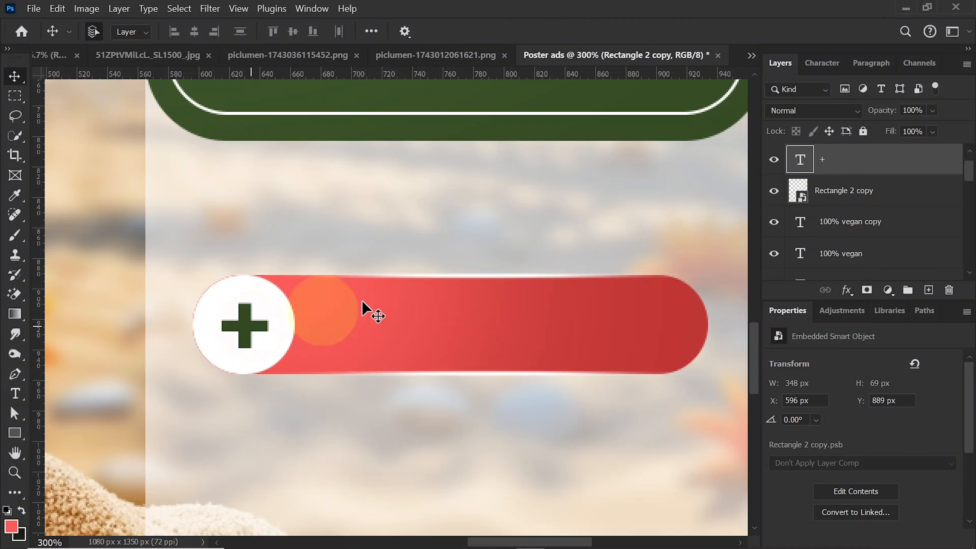
left_click(859, 194, "ctrl")
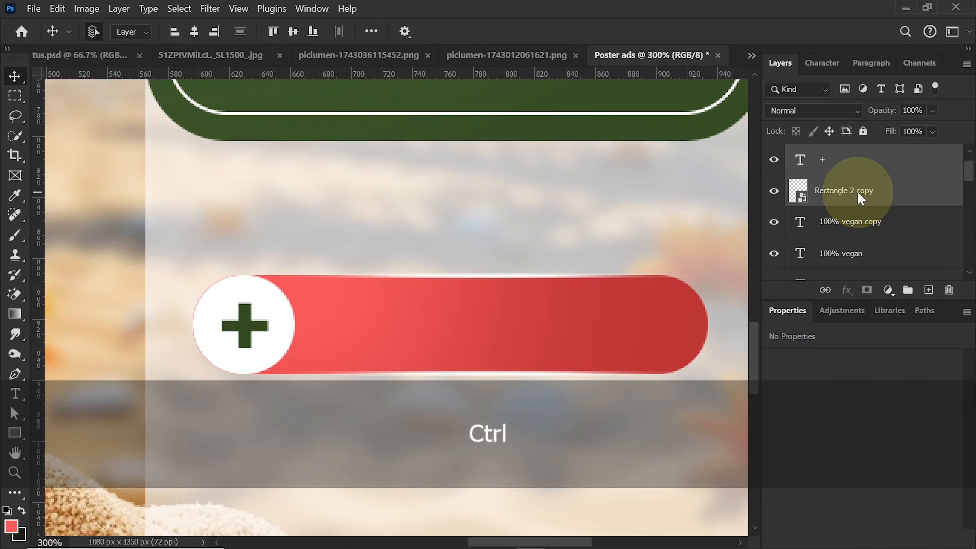
right_click(856, 192)
left_click(780, 458)
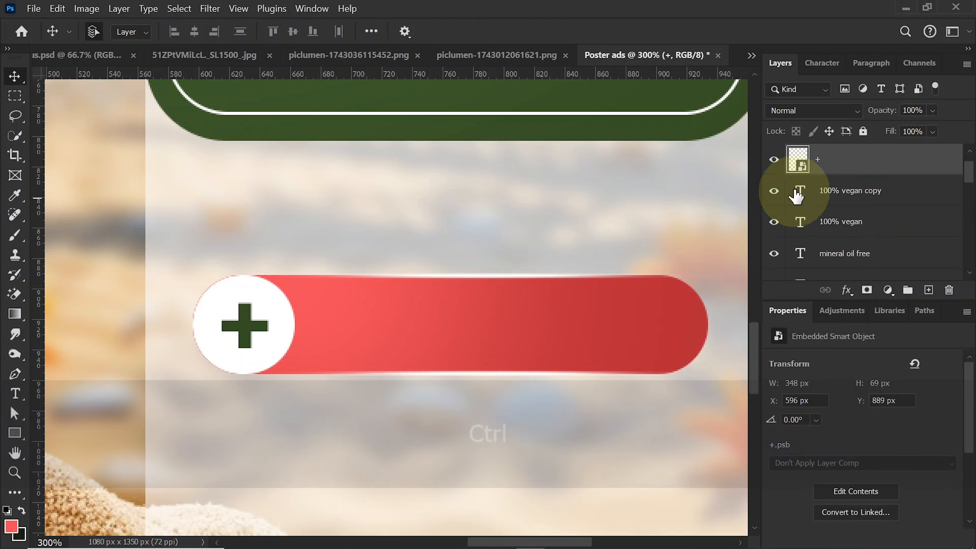
left_click(773, 159)
left_click(774, 159)
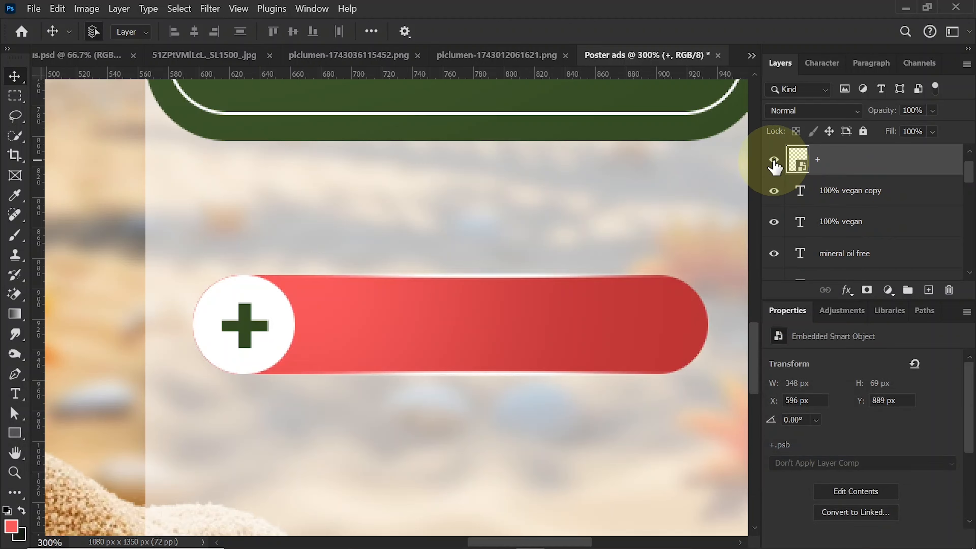
- Move the red label shape up to Y 839 px, just below the green panel, and stack three copies beneath it
key("ctrl+0")
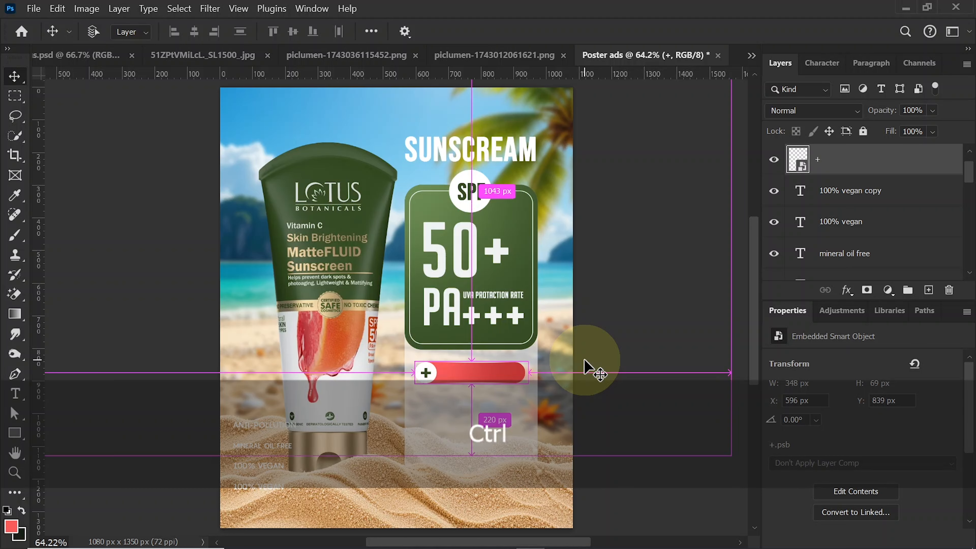
key("ctrl+j")
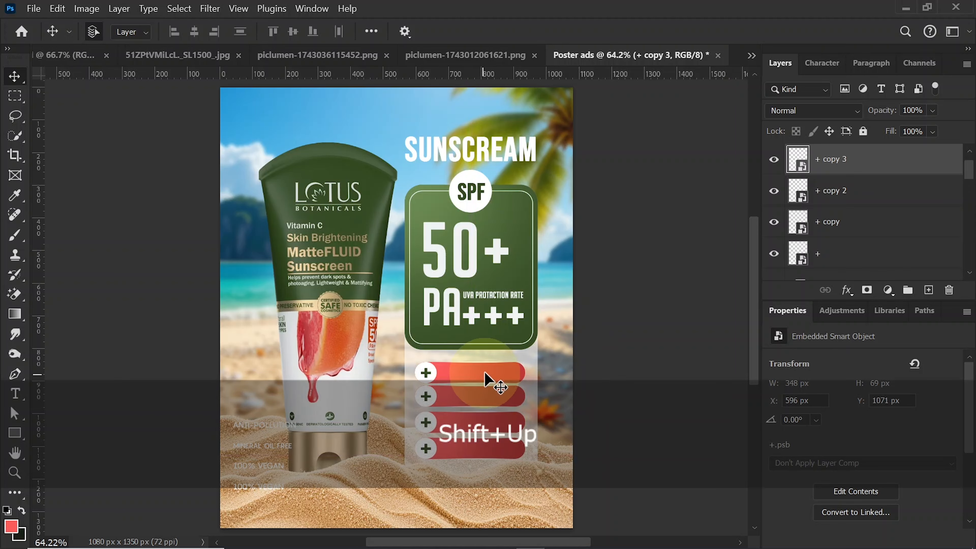
- Select all four red label shapes and distribute them evenly in the vertical direction
left_click(485, 372)
left_click(485, 397, "shift")
left_click(485, 429, "shift")
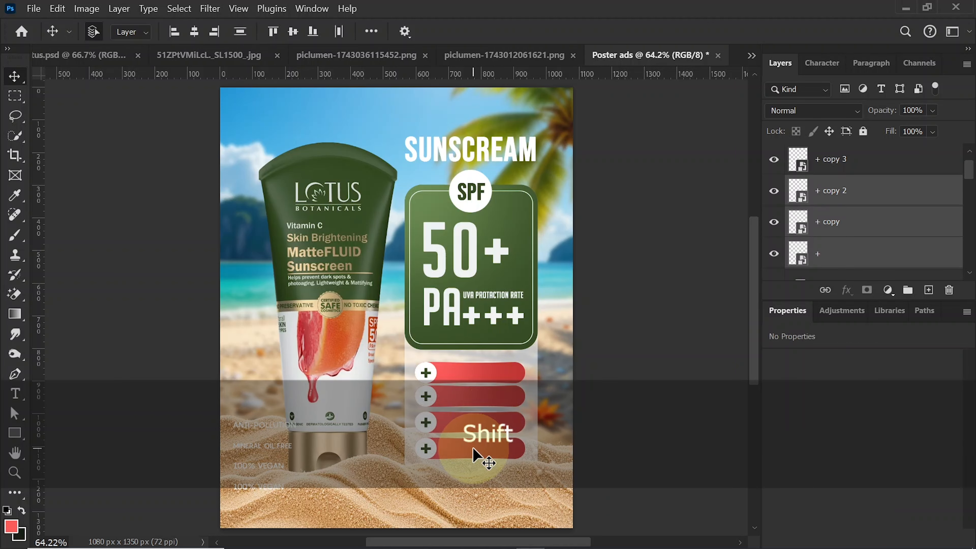
left_click(474, 448, "shift")
left_click(241, 33)
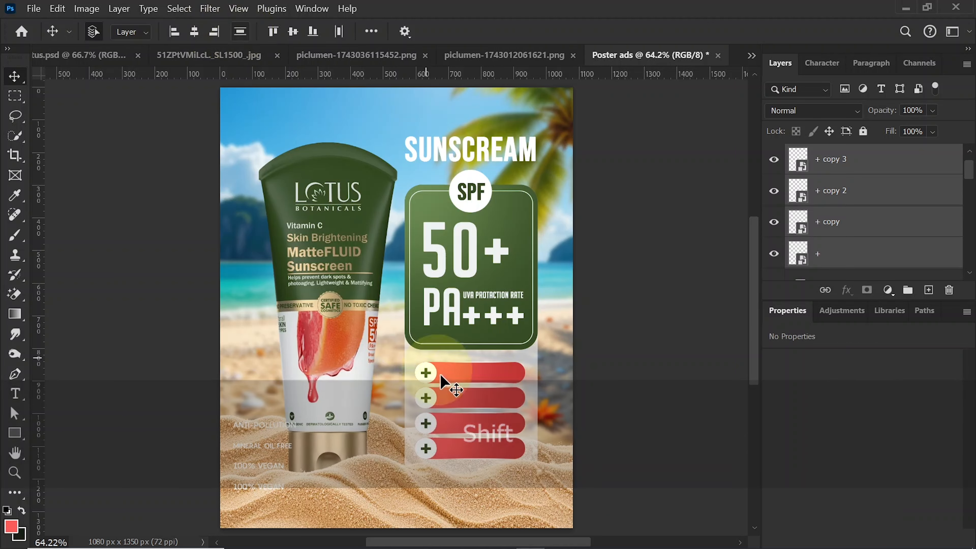
left_click(613, 442)
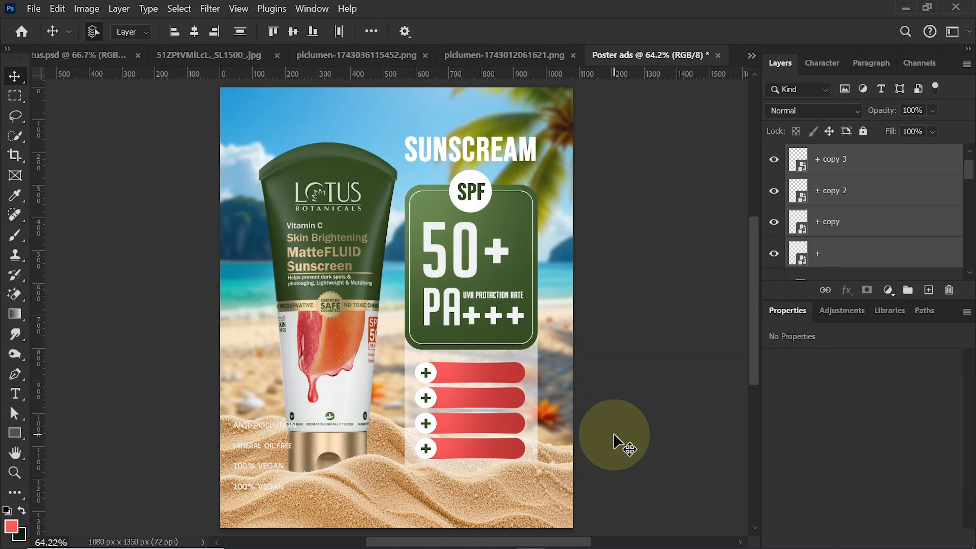
- Move the four feature texts together onto the red shapes and bring their layers to the front of the stack
left_click(263, 423)
left_click(267, 445, "shift")
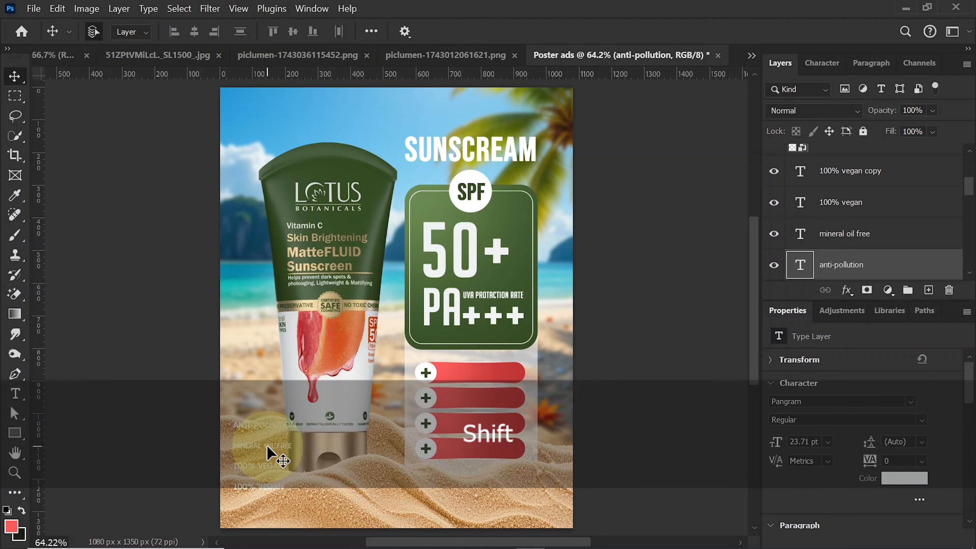
left_click(265, 464, "shift")
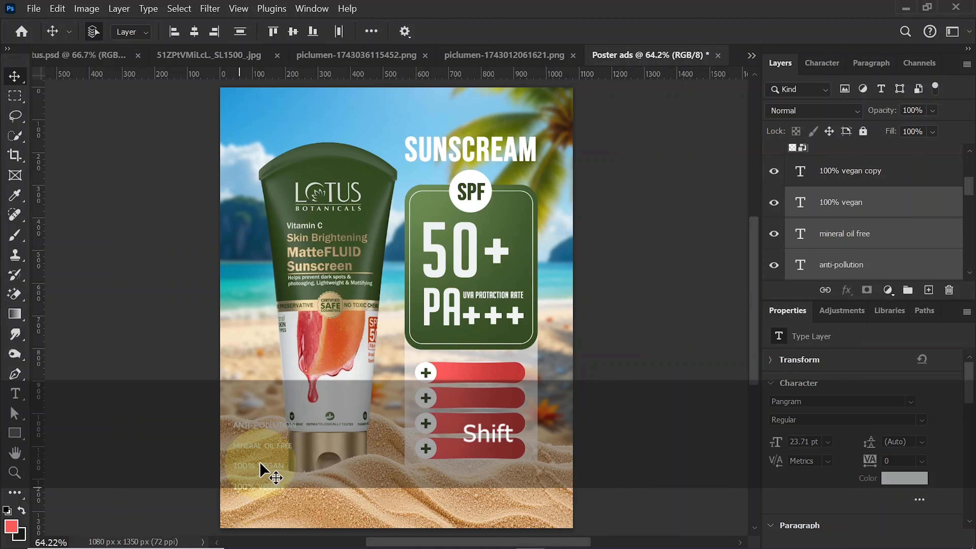
left_click(258, 485, "shift")
left_click_drag(269, 473, 477, 409)
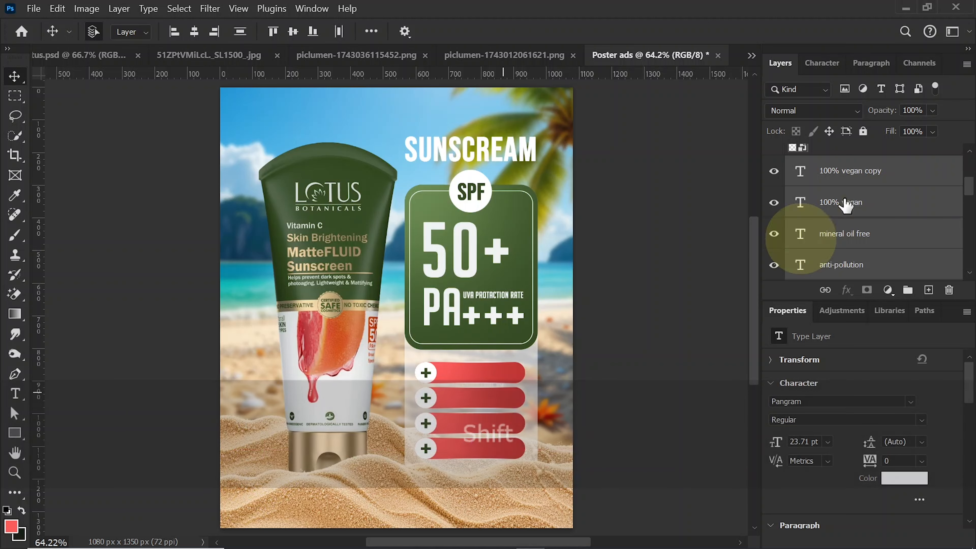
left_click_drag(970, 186, 970, 178)
left_click_drag(885, 224, 871, 150)
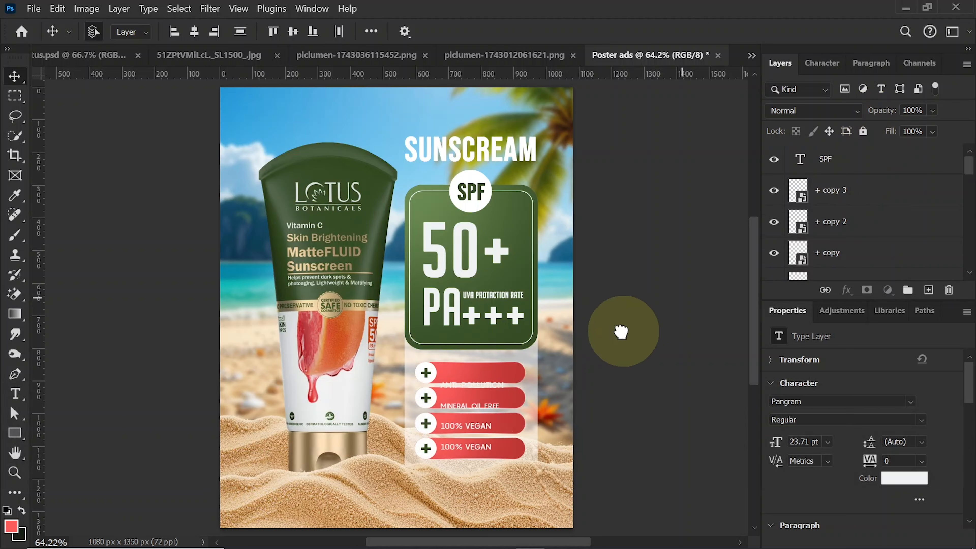
- Shift the four feature texts up together so that ANTI-POLLUTION sits centred in height on the first red shape
key("ctrl+t")
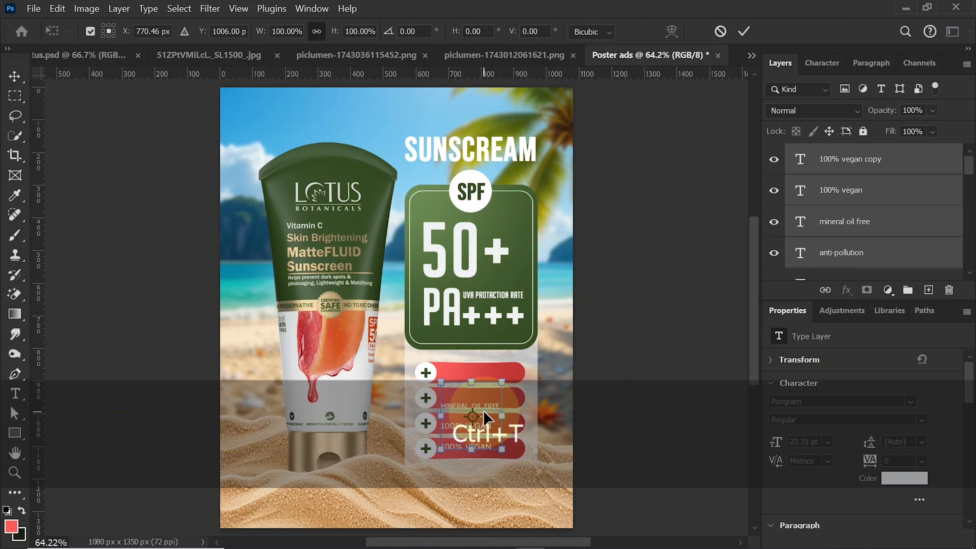
left_click_drag(485, 417, 488, 404)
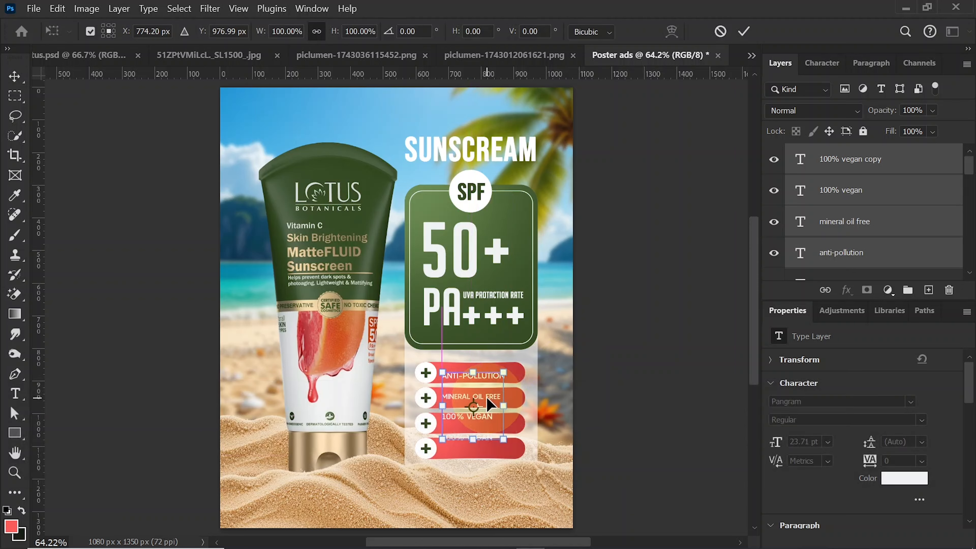
key("ctrl+equal")
key("ctrl+equal")
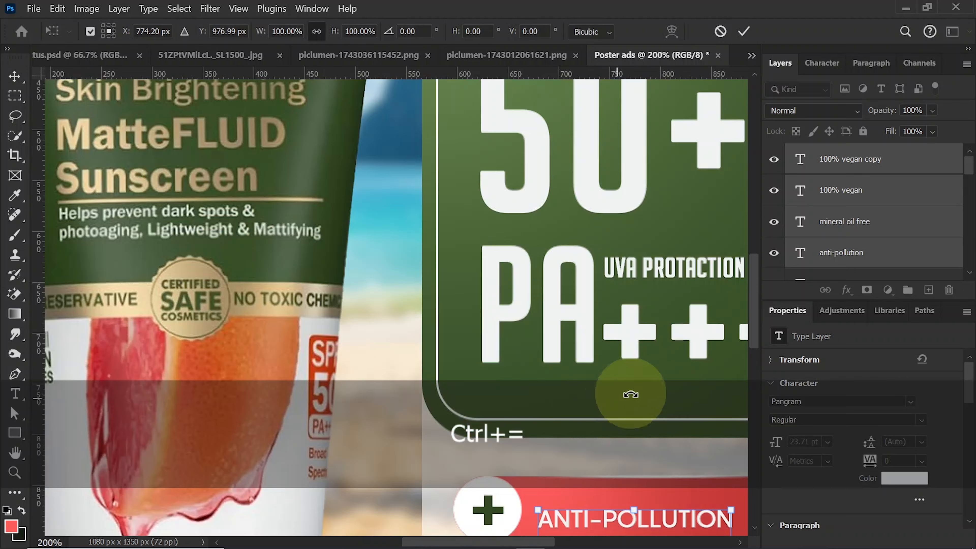
left_click_drag(473, 542, 528, 542)
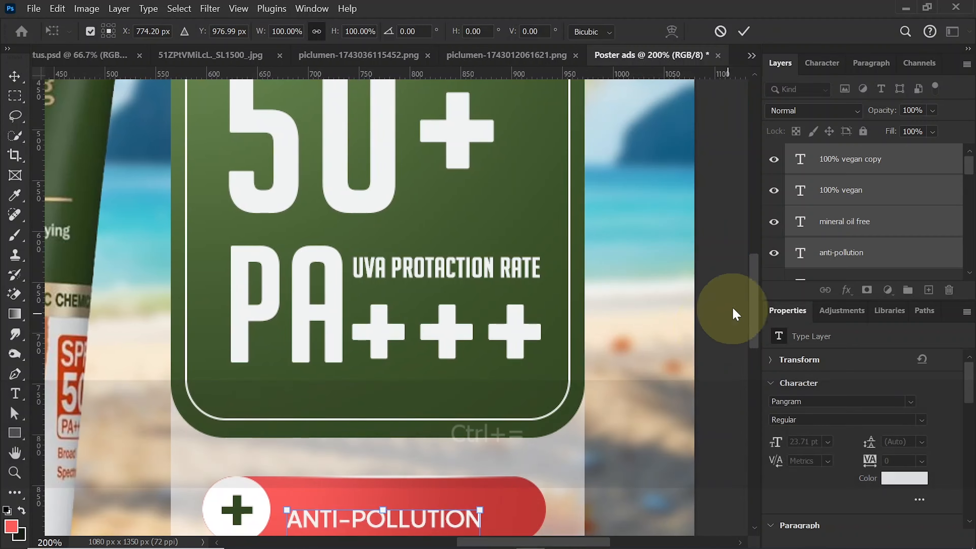
left_click_drag(754, 290, 751, 338)
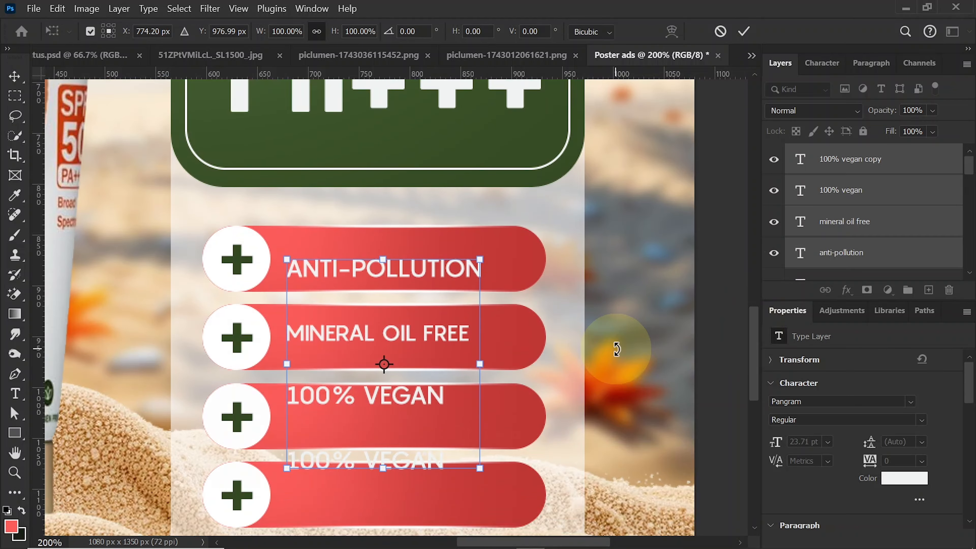
key("Return")
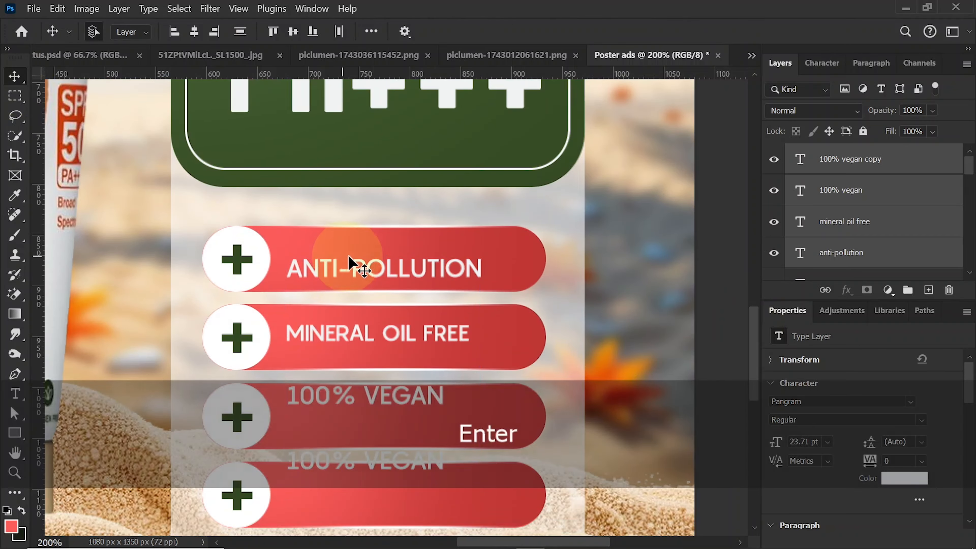
left_click_drag(379, 272, 381, 263)
left_click(631, 293)
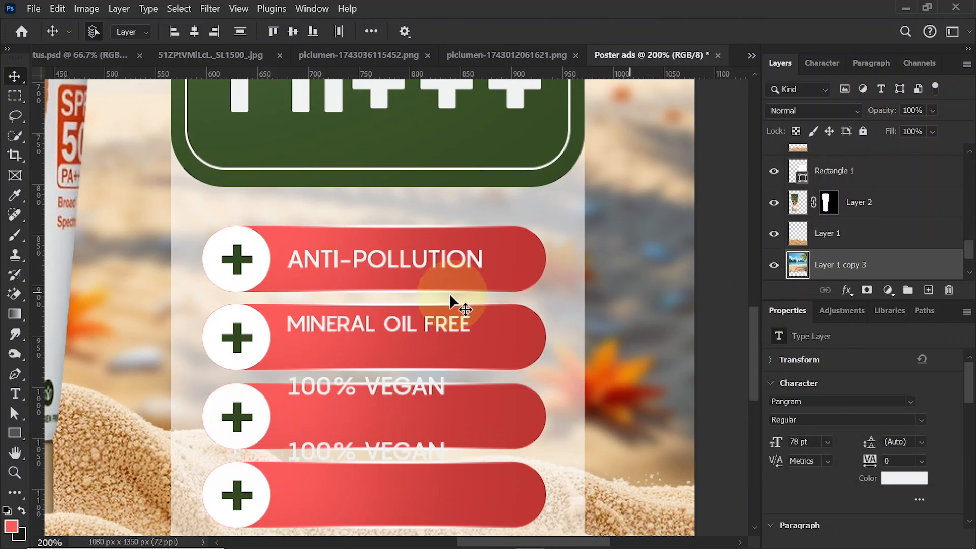
- Move MINERAL OIL FREE and the two 100% VEGAN texts down so each is vertically centred on its own red shape
left_click_drag(409, 322, 409, 339)
left_click_drag(395, 397, 393, 492)
key("ctrl")
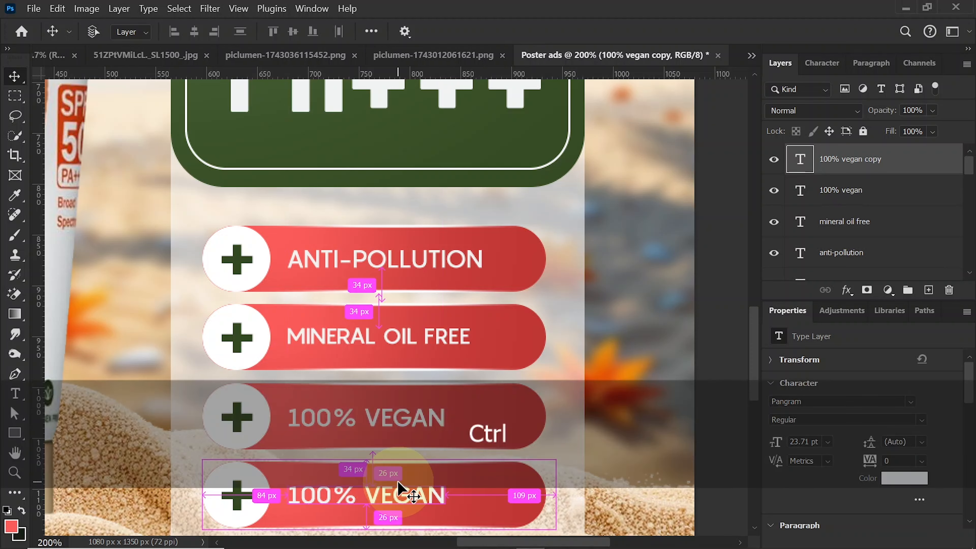
key("ctrl+0")
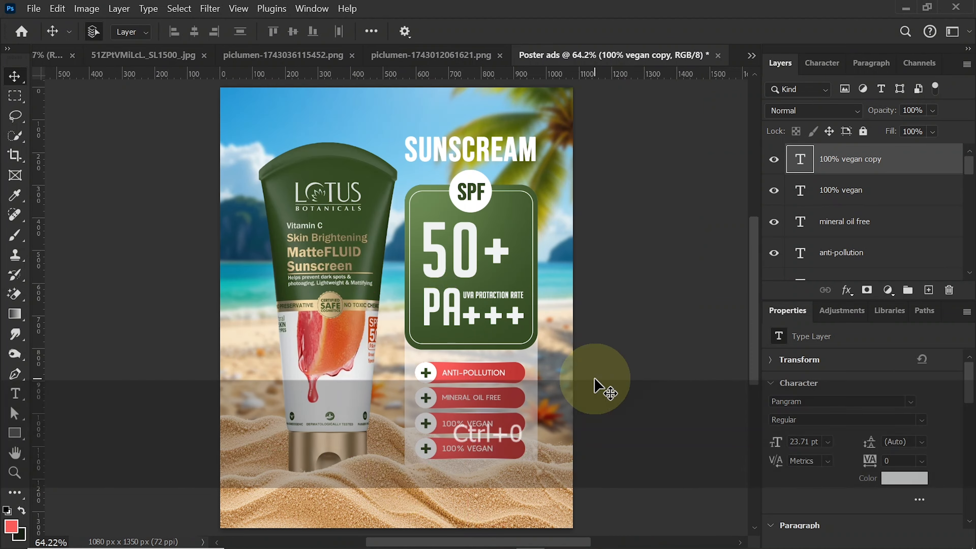
- Add a new layer and create a 100 x 100 px polygon with 20 sides and a 90% star ratio
left_click(929, 290)
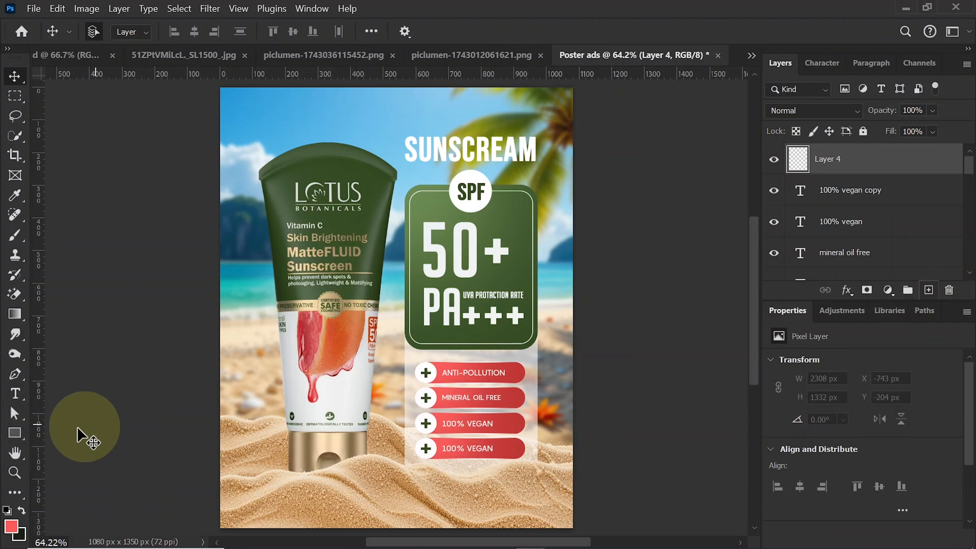
left_click_drag(14, 432, 82, 475)
left_click(394, 305)
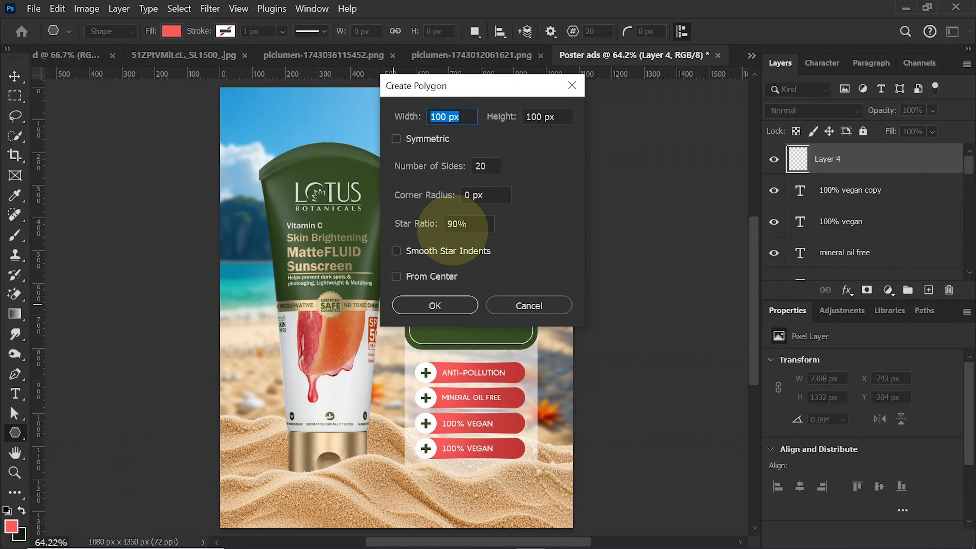
left_click(485, 166)
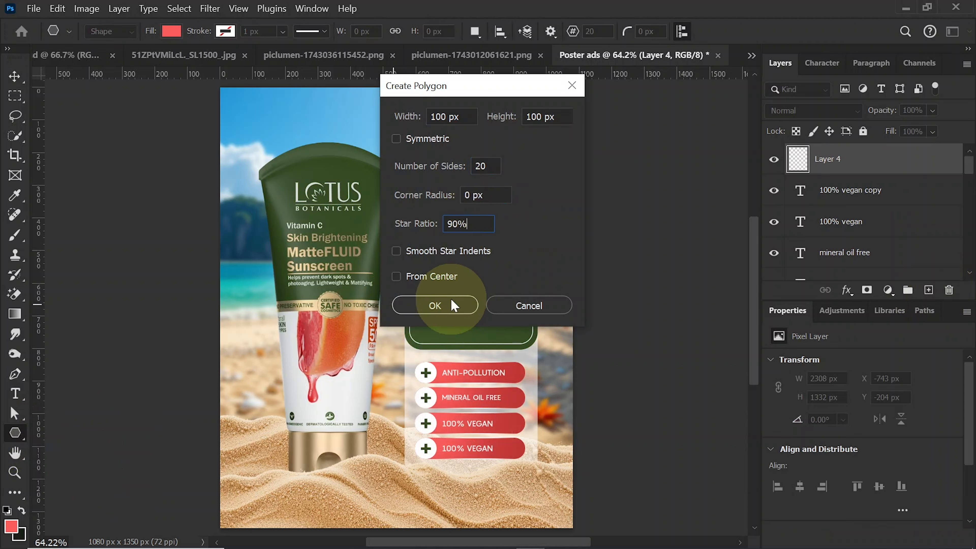
left_click(444, 305)
- Enlarge the star polygon to about 223 px wide and place it over the tube's lower right side
left_click(14, 76)
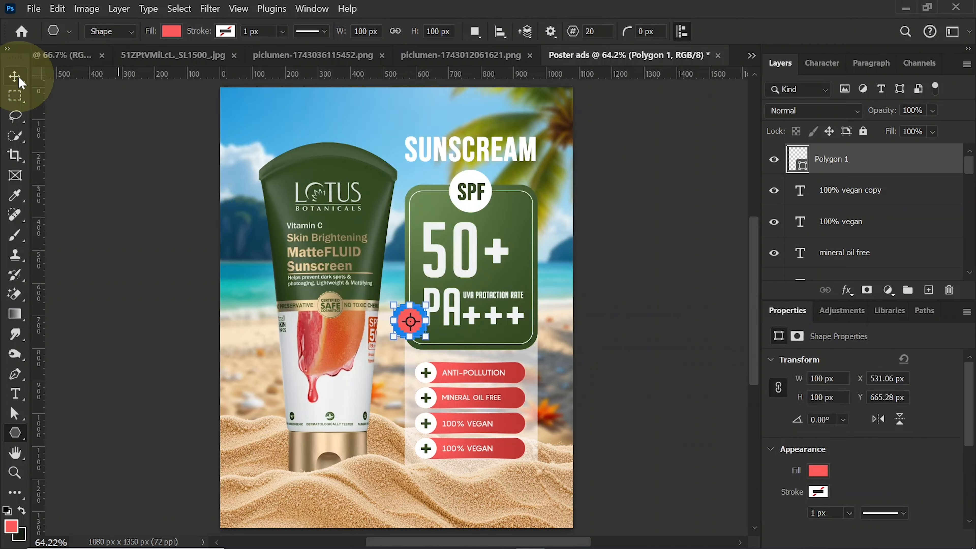
key("ctrl+t")
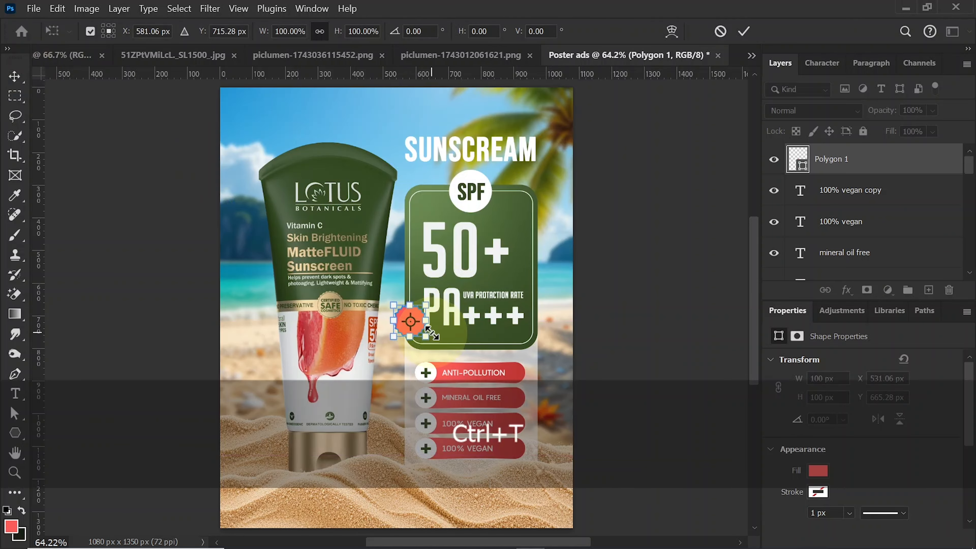
left_click_drag(426, 337, 373, 423)
key("Return")
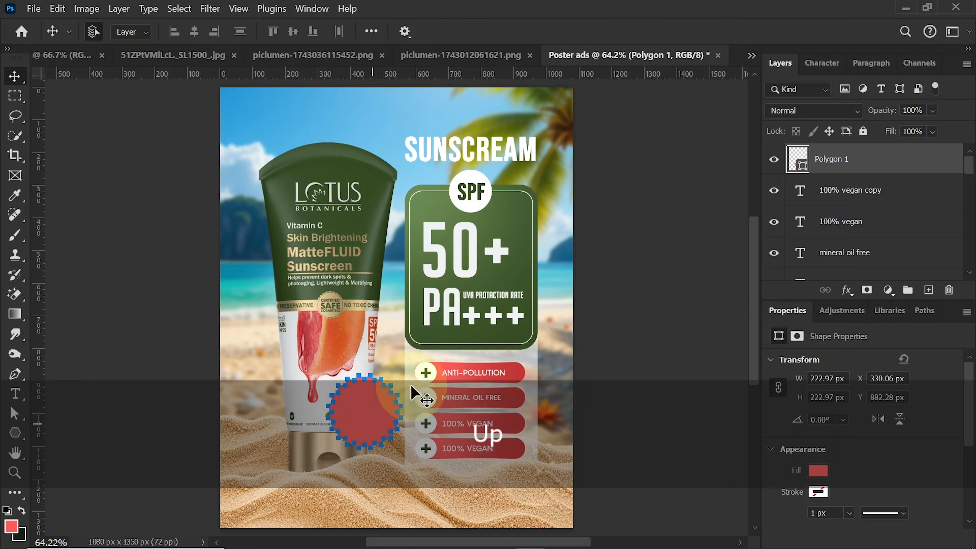
- Change the star polygon's fill to dark green 344a23, sampled from the tube
double_click(803, 169)
left_click(352, 170)
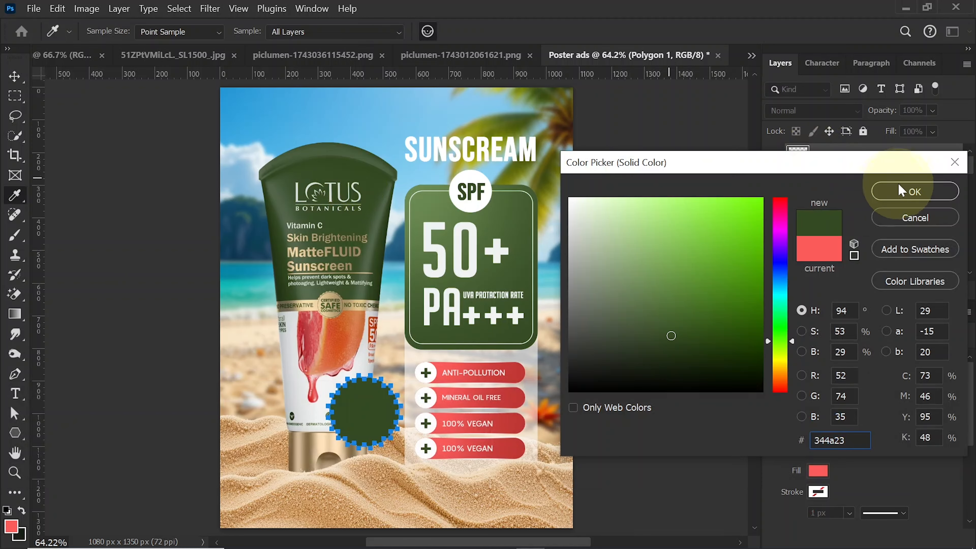
left_click(895, 190)
- Load the star's outline as a selection, add a new layer above it and choose light green as the brush colour
key("ctrl")
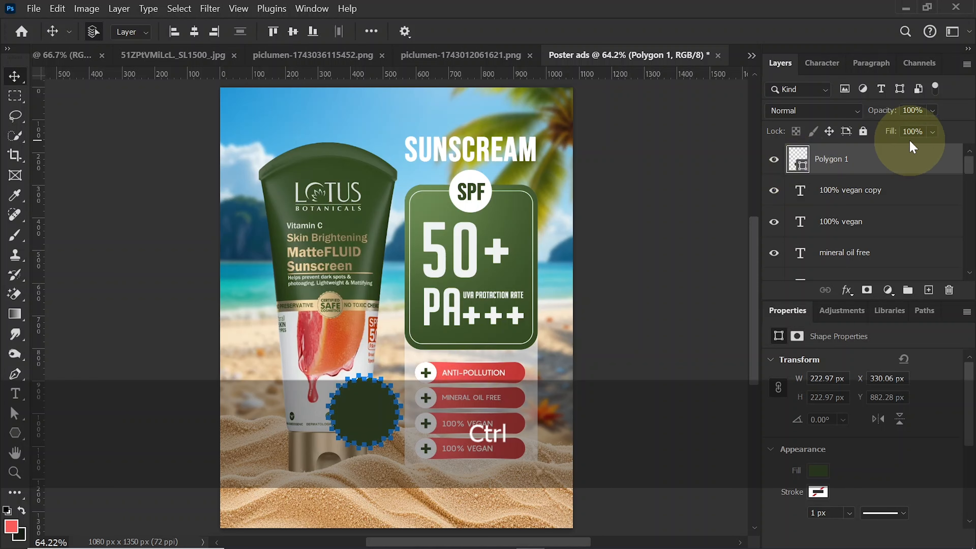
left_click(929, 291)
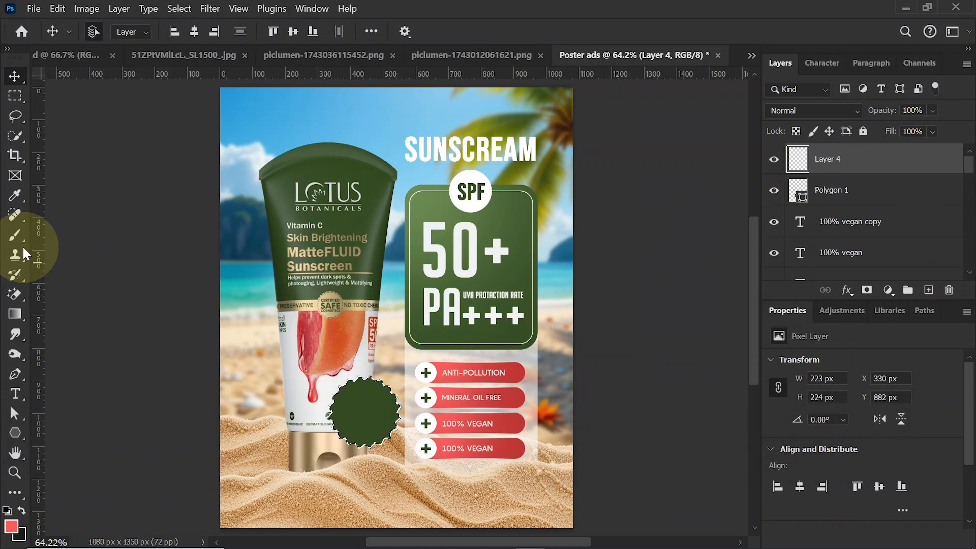
left_click(14, 239)
left_click(10, 525)
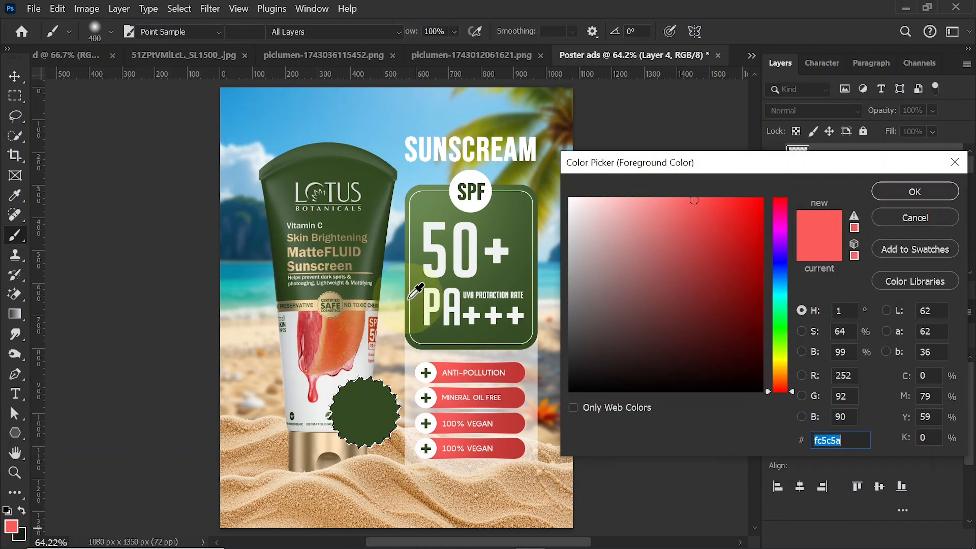
left_click(363, 218)
mouse_move(644, 305)
left_mouse_down()
mouse_move(676, 254)
mouse_move(671, 219)
left_mouse_up()
left_click(915, 192)
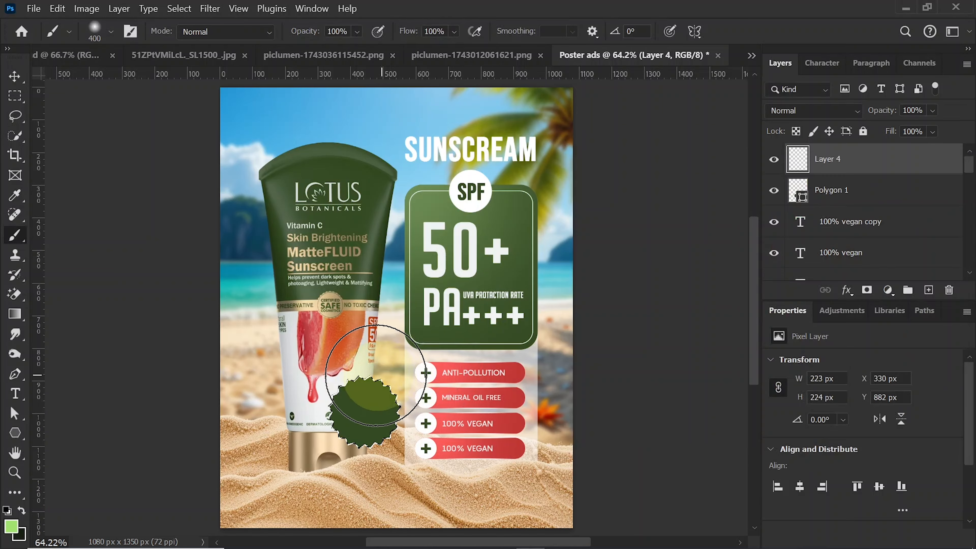
- Paint a soft light green highlight over the star's upper left with the brush enlarged to 600, and deselect
left_click(354, 383)
key("bracketright")
key("bracketright")
left_click(335, 365)
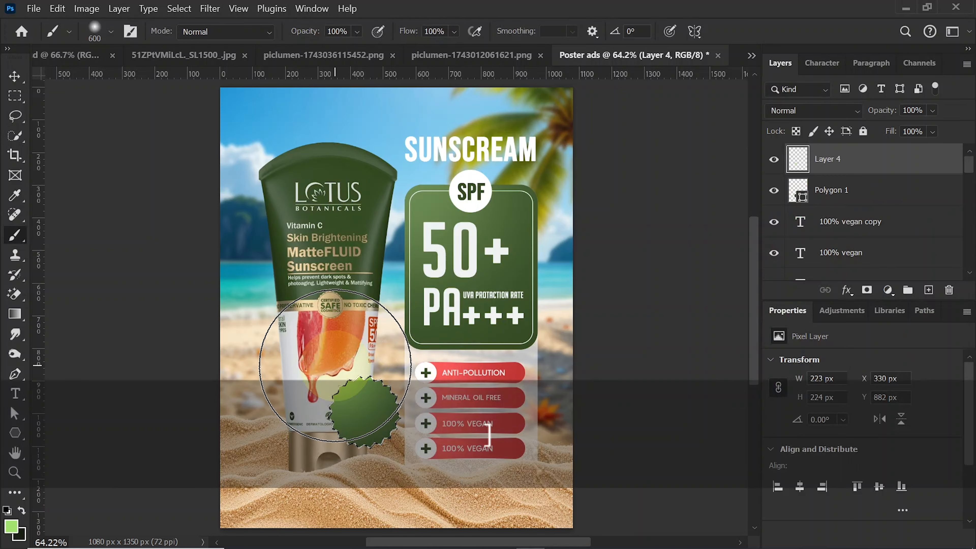
left_click(335, 365)
left_click(15, 79)
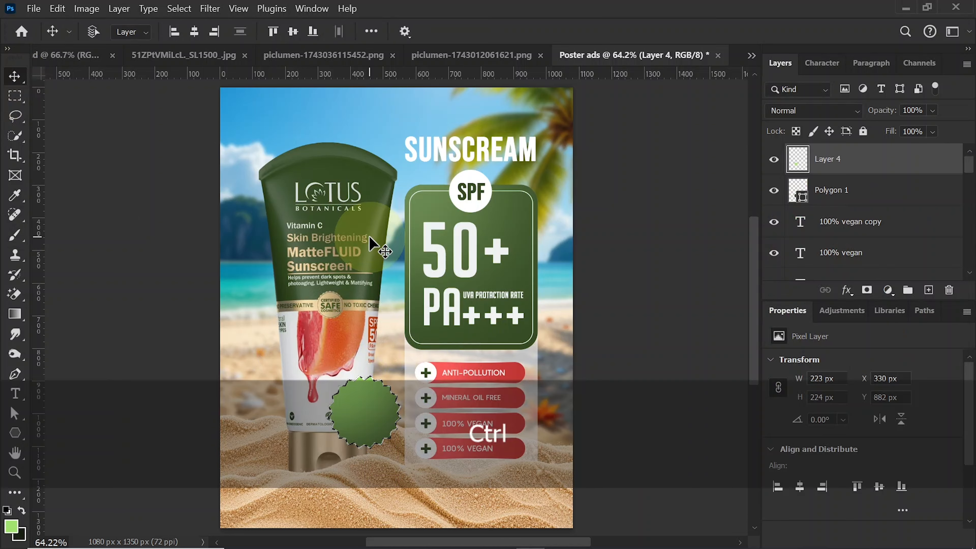
key("ctrl+d")
- Place the two ₹665 price texts and the strike-through line centred on the green star badge
mouse_move(369, 235)
left_mouse_down()
mouse_move(460, 322)
mouse_move(369, 346)
mouse_move(370, 401)
left_mouse_up()
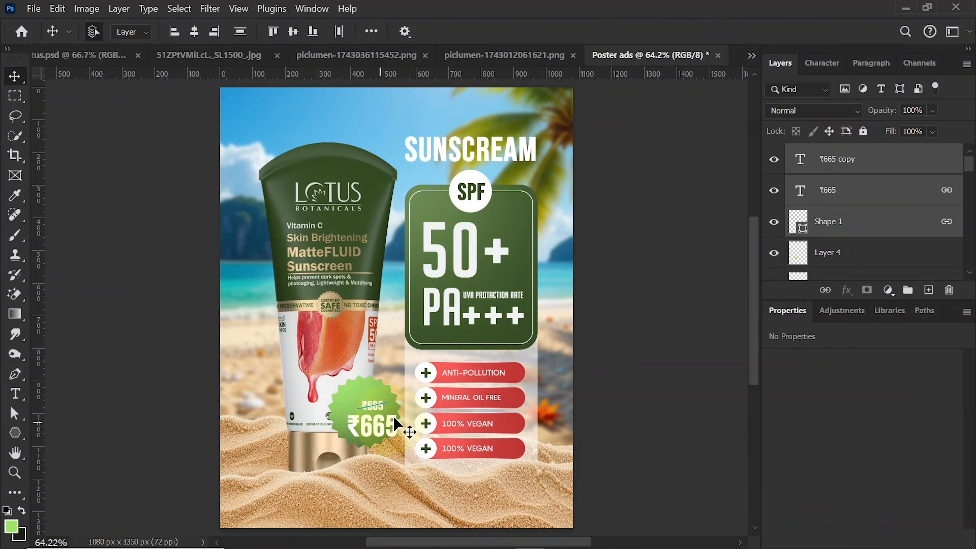
left_click_drag(371, 426, 368, 419)
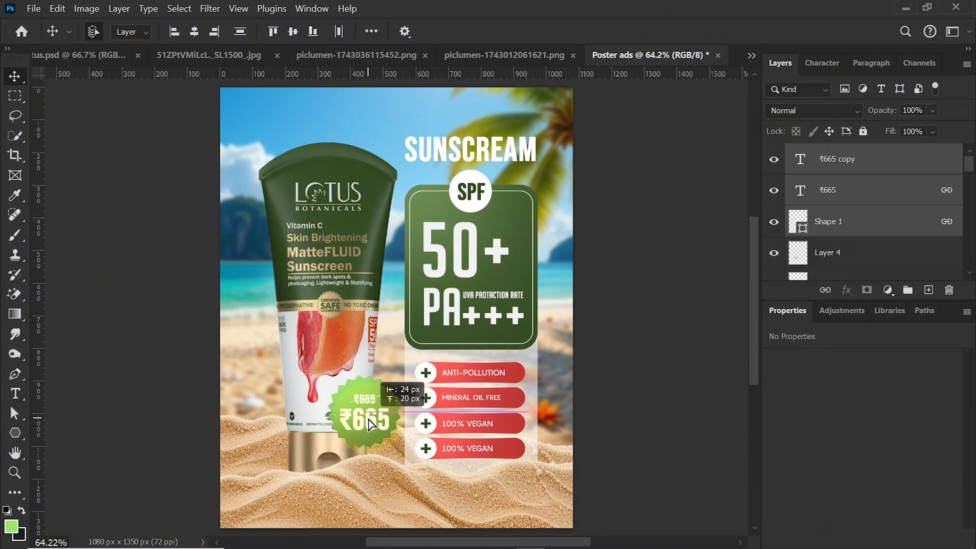
left_click(620, 400)
key("Left")
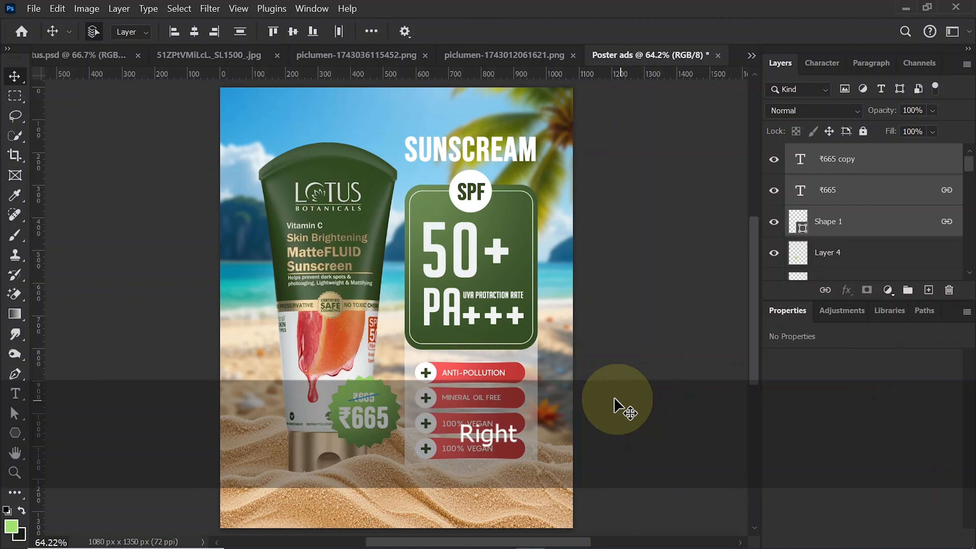
- Add a Multiply drop shadow to the star polygon with 54% opacity, -51° angle, 6 px distance and 0 px size
left_click(391, 420)
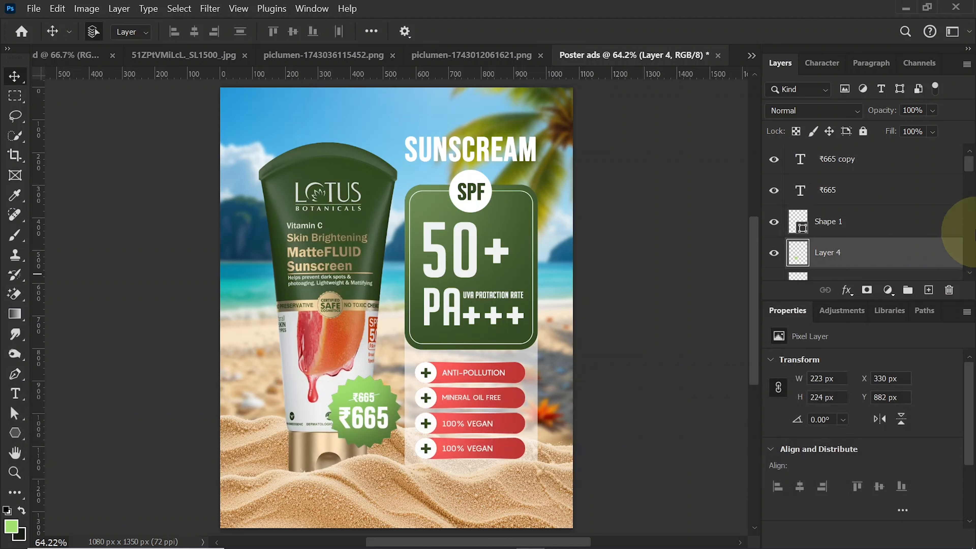
scroll(922, 215, "down", 2)
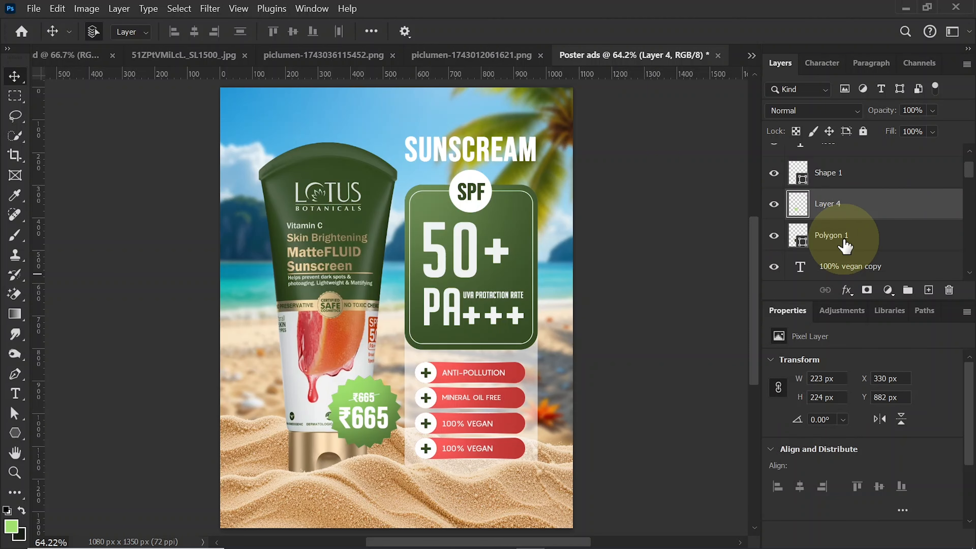
left_click(922, 246)
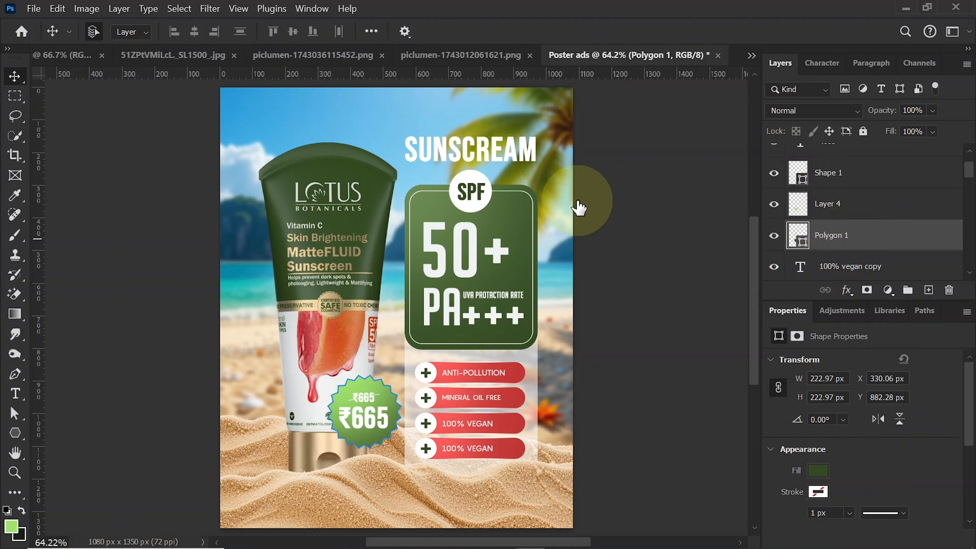
left_click_drag(437, 82, 629, 71)
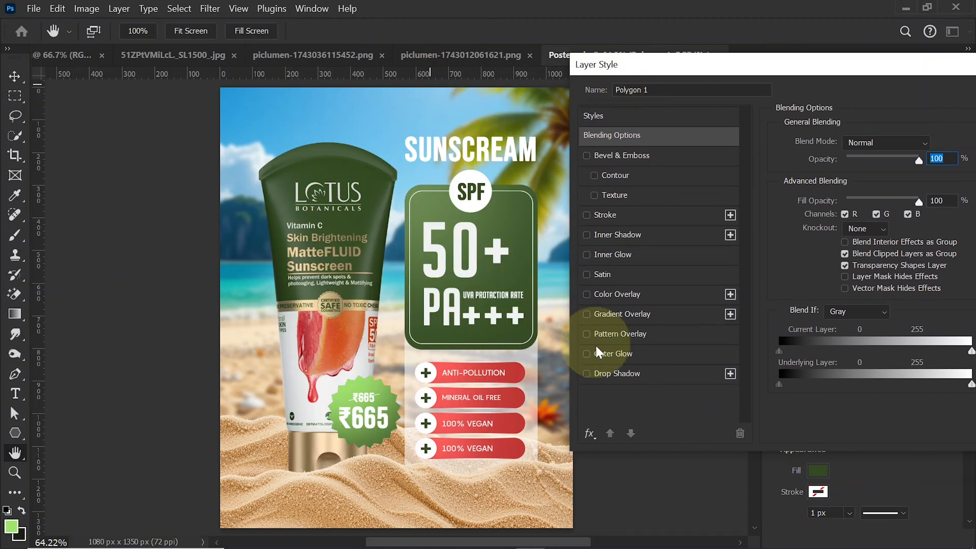
left_click(617, 379)
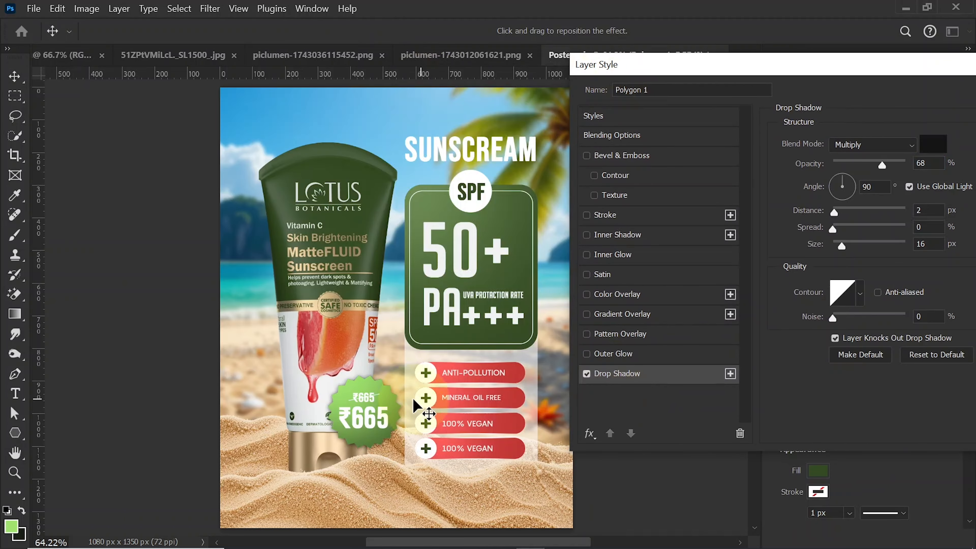
left_click_drag(395, 399, 386, 396)
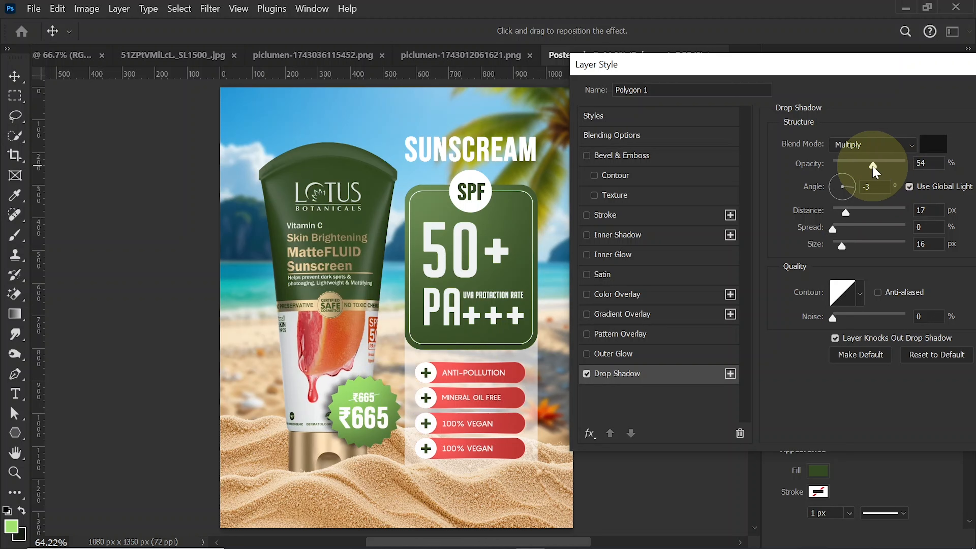
left_click_drag(874, 167, 872, 167)
left_click_drag(844, 212, 837, 212)
left_click_drag(841, 246, 833, 251)
left_click_drag(841, 214, 843, 215)
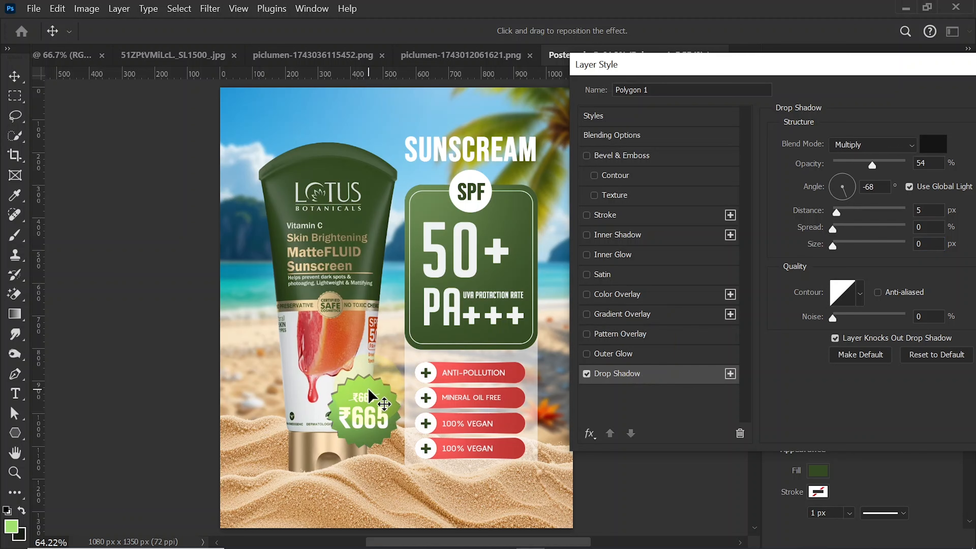
left_click_drag(741, 65, 397, 82)
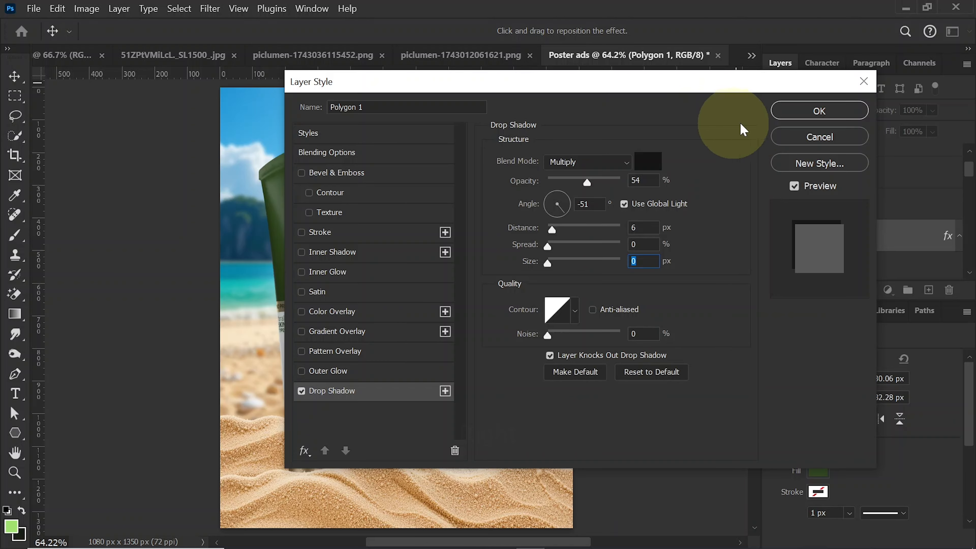
left_click(816, 109)
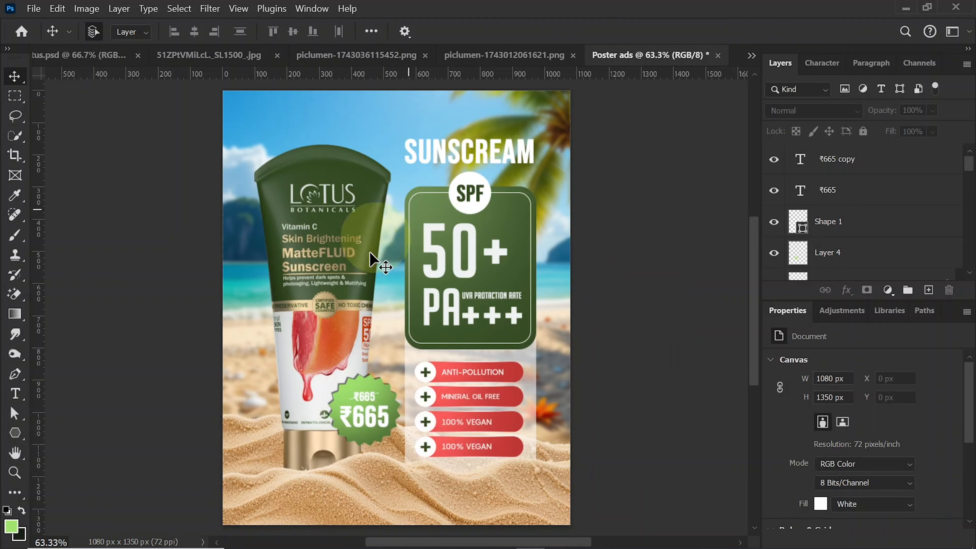
- Lighten the tube on Layer 2 with the Dodge tool, Midtones range, 27% exposure and brush size 500
left_click(330, 235)
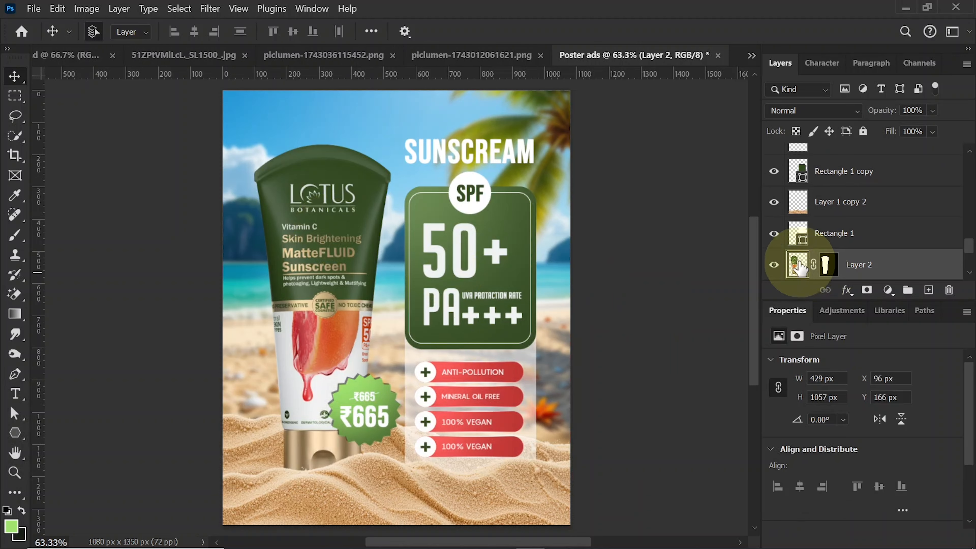
left_click(17, 358)
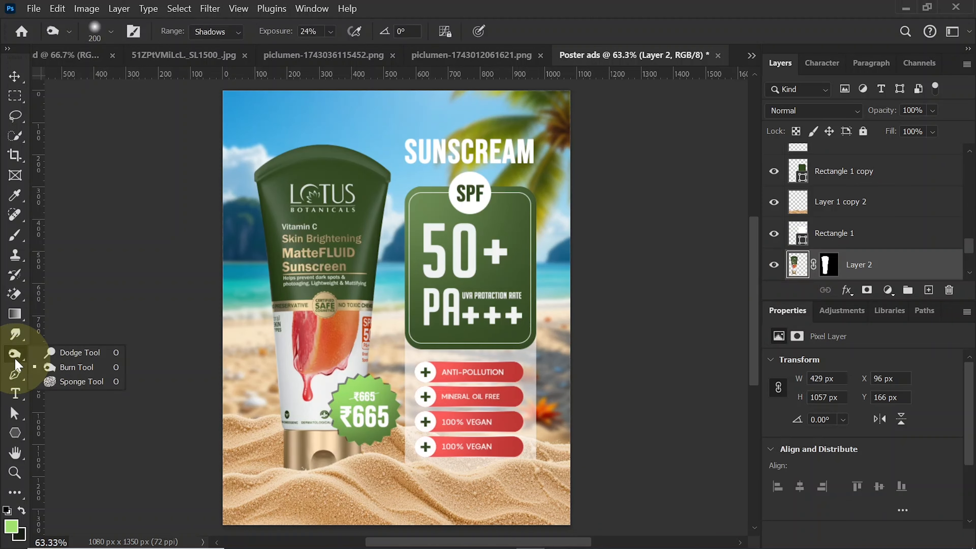
left_click(80, 353)
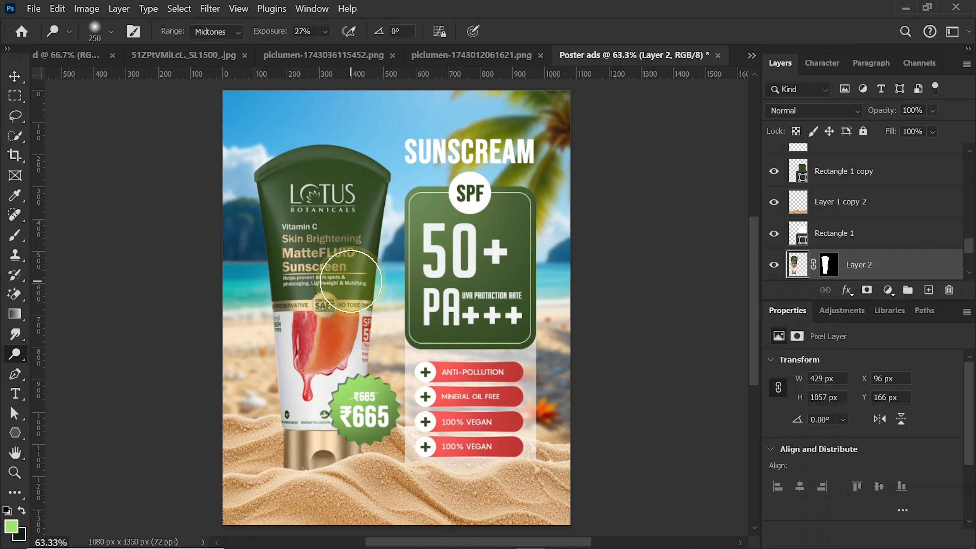
key("bracketright")
key("bracketright")
key("bracketright")
key("bracketright")
key("bracketright")
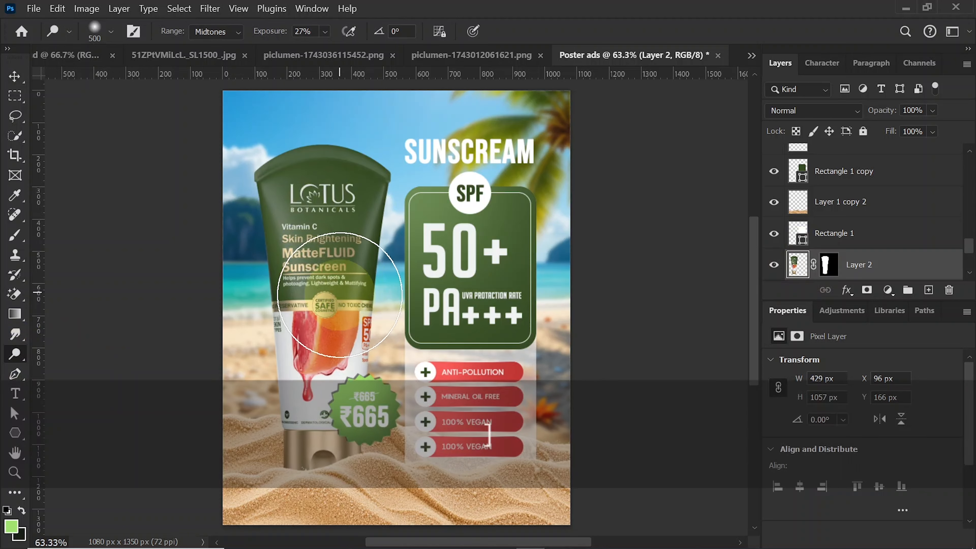
- Darken the tube's lower edges with the Burn tool, Shadows range, 24% exposure and brush size 200
left_click(17, 357)
left_click(77, 365)
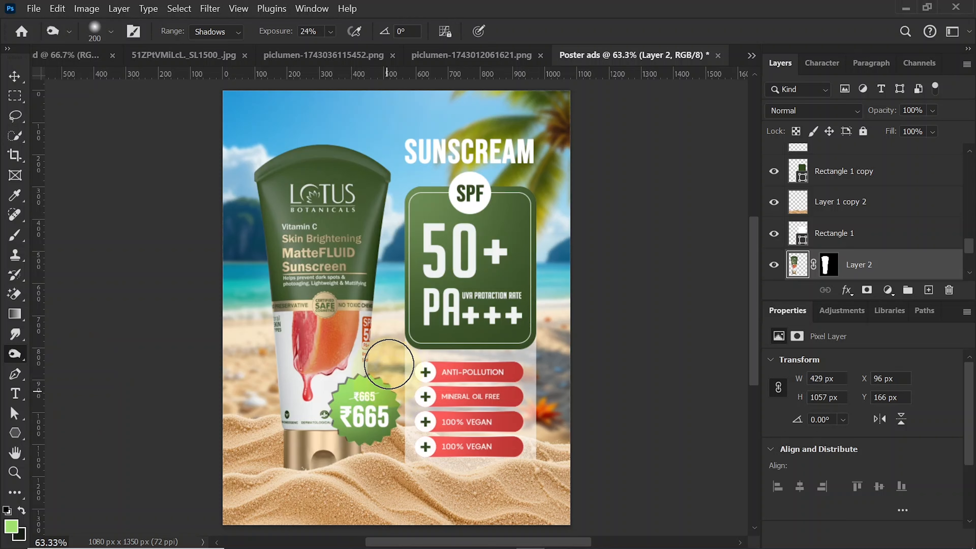
mouse_move(389, 364)
left_mouse_down()
mouse_move(367, 475)
mouse_move(330, 487)
mouse_move(373, 472)
mouse_move(330, 492)
mouse_move(354, 483)
mouse_move(288, 479)
left_mouse_up()
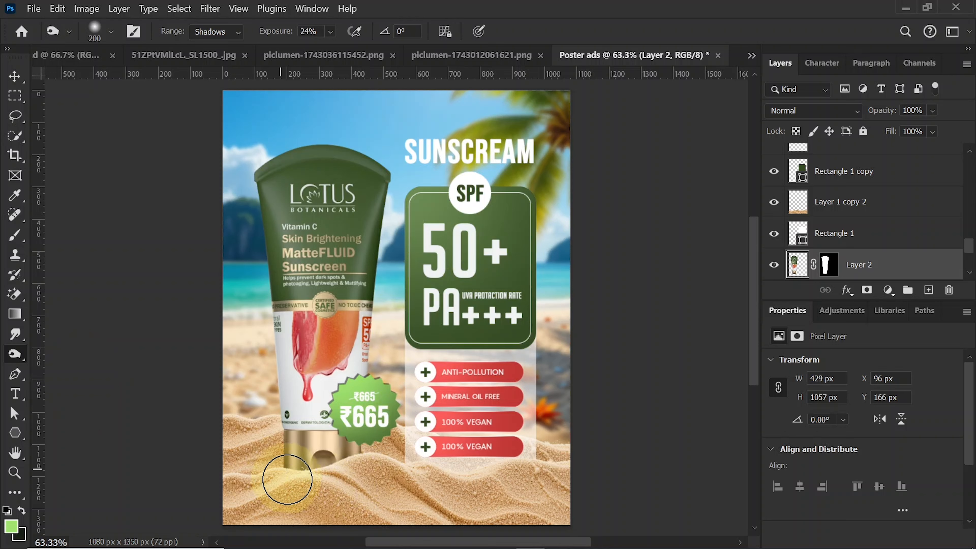
left_click(9, 79)
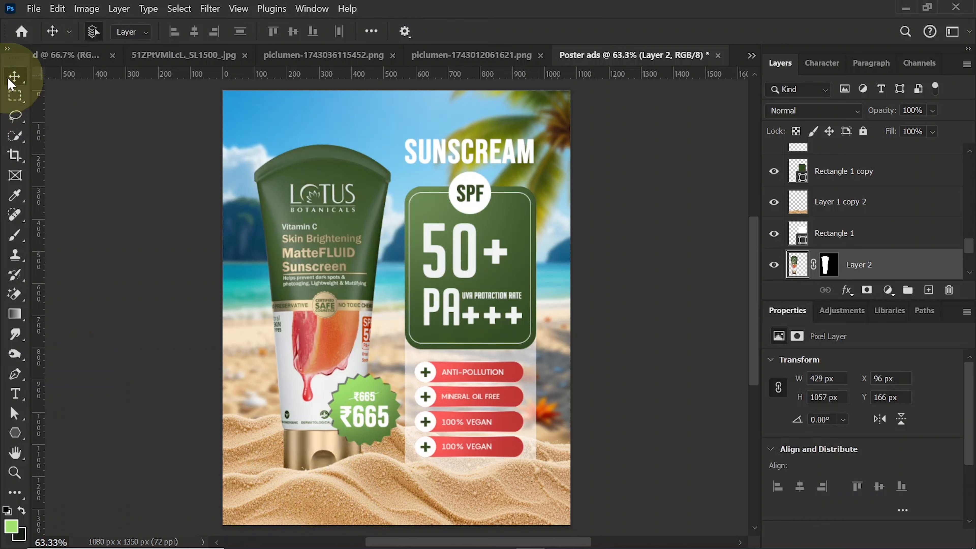
- Apply a Vibrance adjustment to the tube layer with saturation at +31 and vibrance raised slightly
left_click(86, 9)
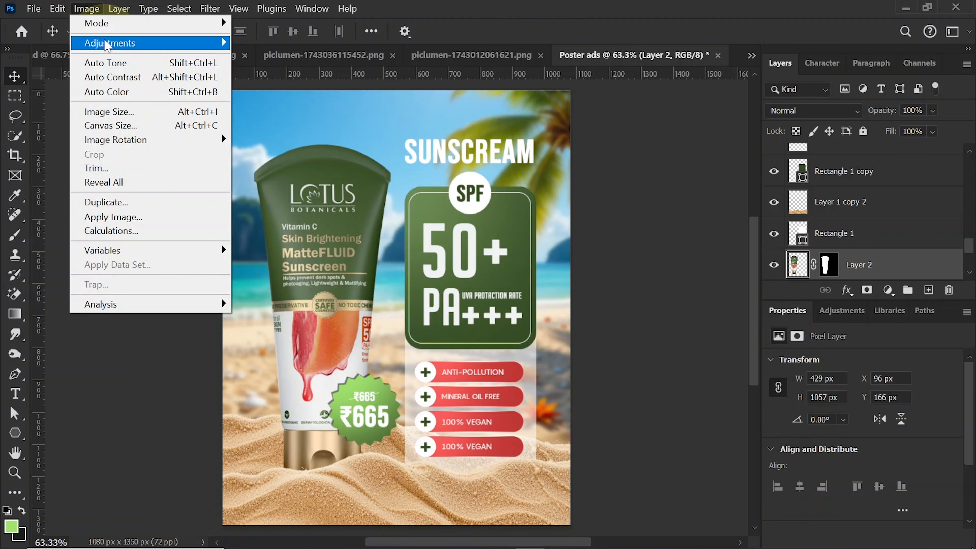
mouse_move(107, 44)
left_click(277, 103)
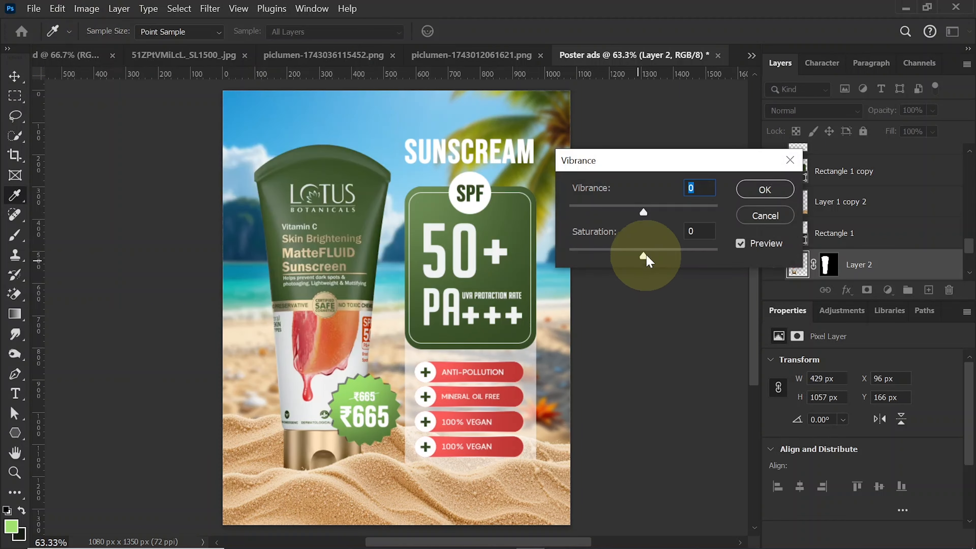
left_click_drag(647, 256, 666, 252)
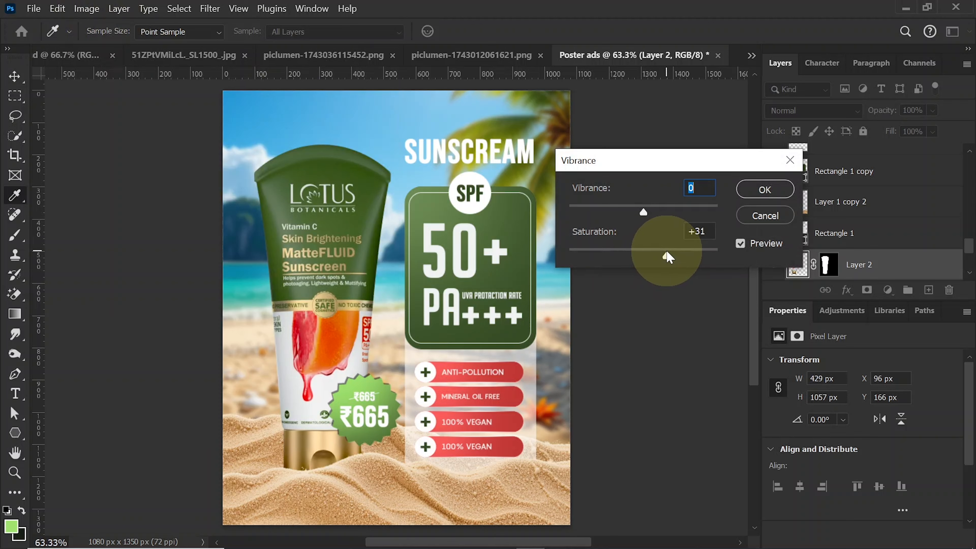
left_click_drag(644, 212, 651, 211)
left_click(765, 190)
key("v")
- Stamp all visible layers into a new merged layer above the topmost ₹665 copy text
scroll(854, 183, "up", 5)
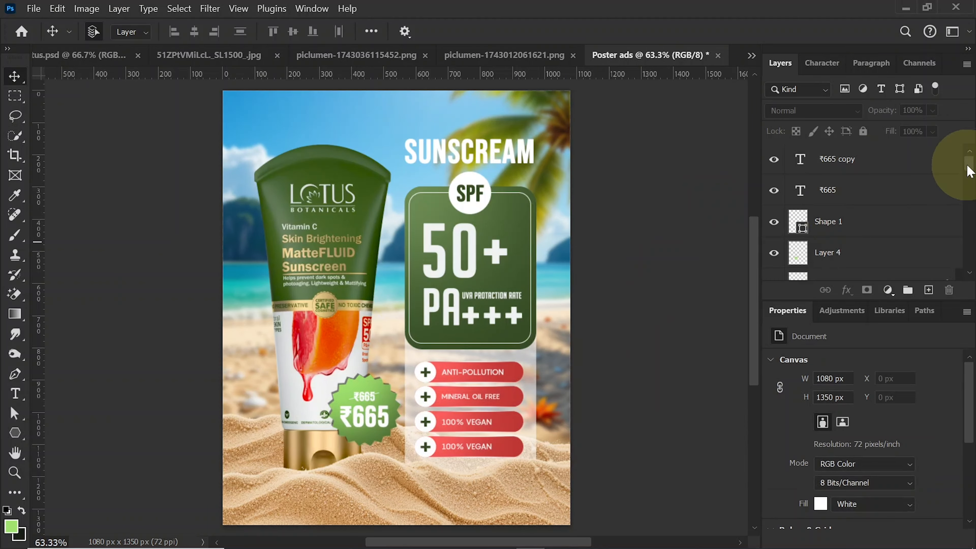
left_click(895, 165)
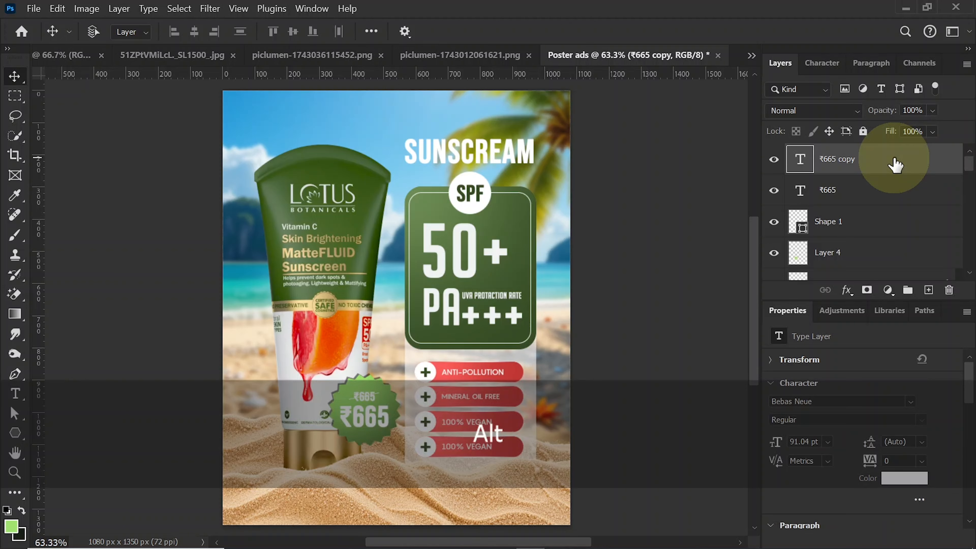
key("shift+ctrl+alt+e")
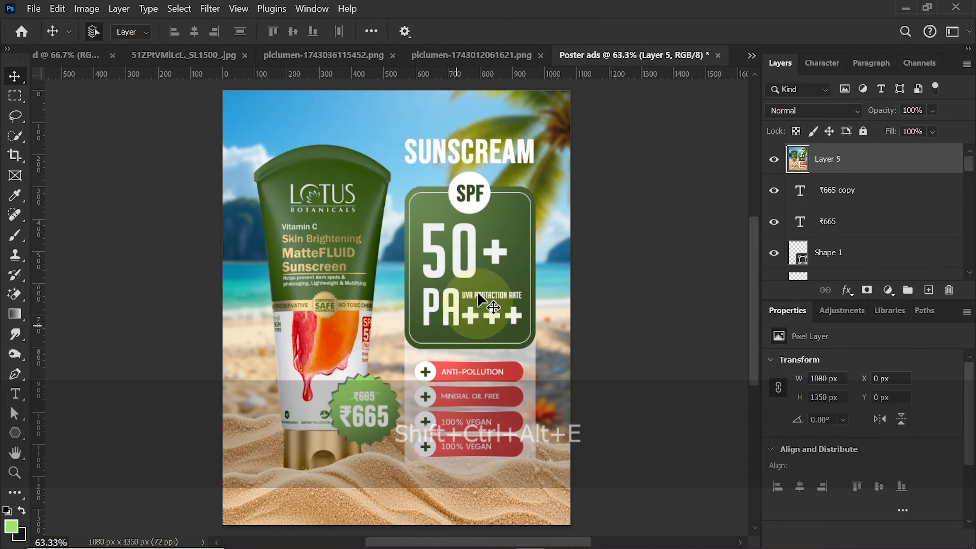
- Apply the Camera Raw filter to the merged layer with Texture +31, Clarity +20, Dehaze +12, Vignette -8 and Grain 7
left_click(209, 9)
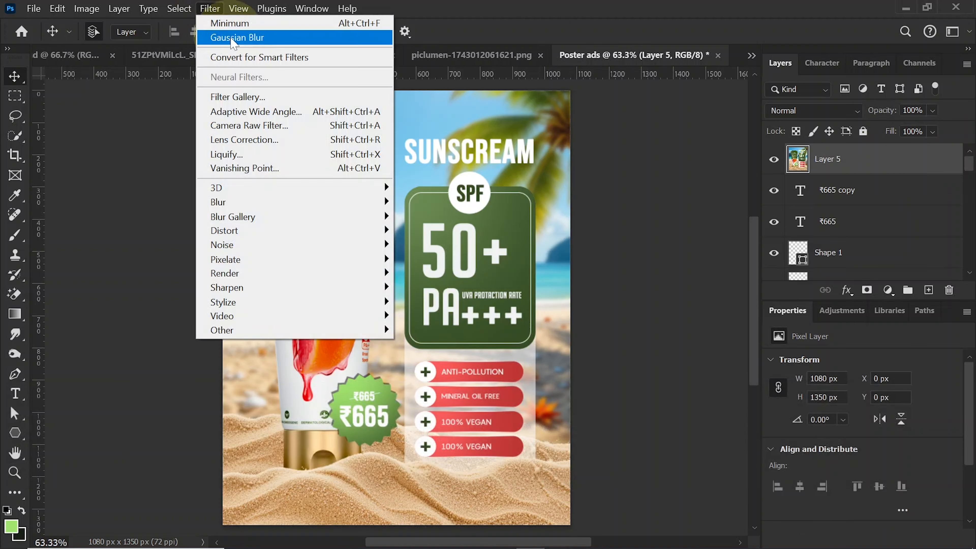
left_click(257, 125)
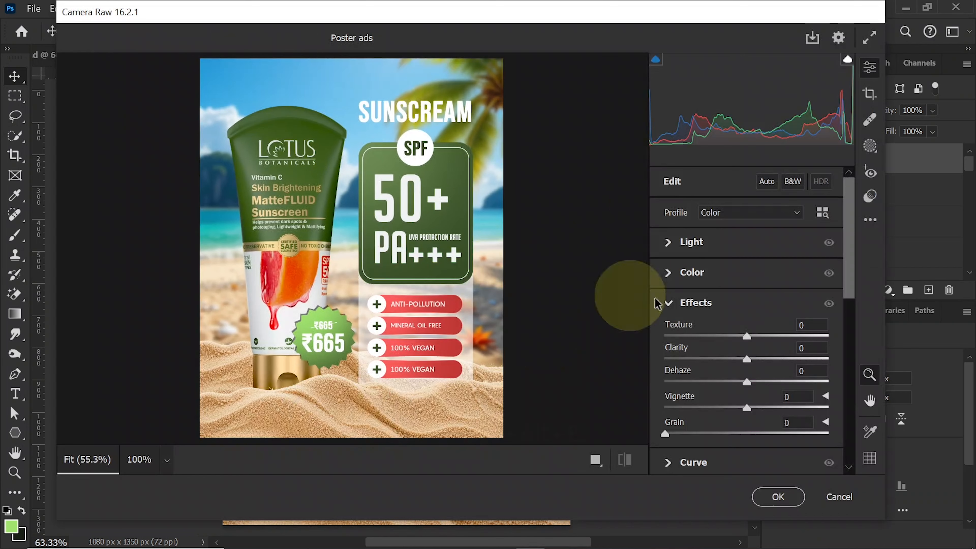
left_click_drag(742, 333, 740, 408)
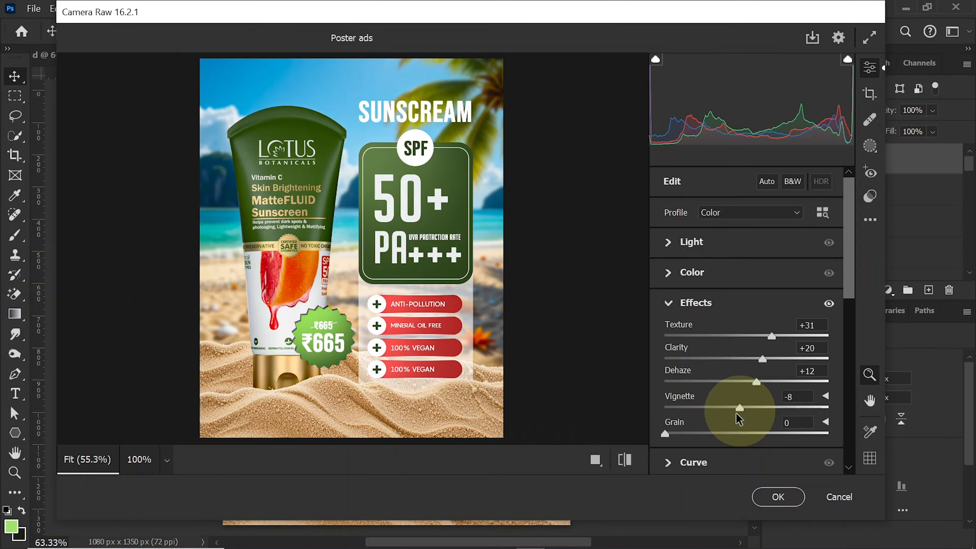
left_click_drag(666, 433, 676, 433)
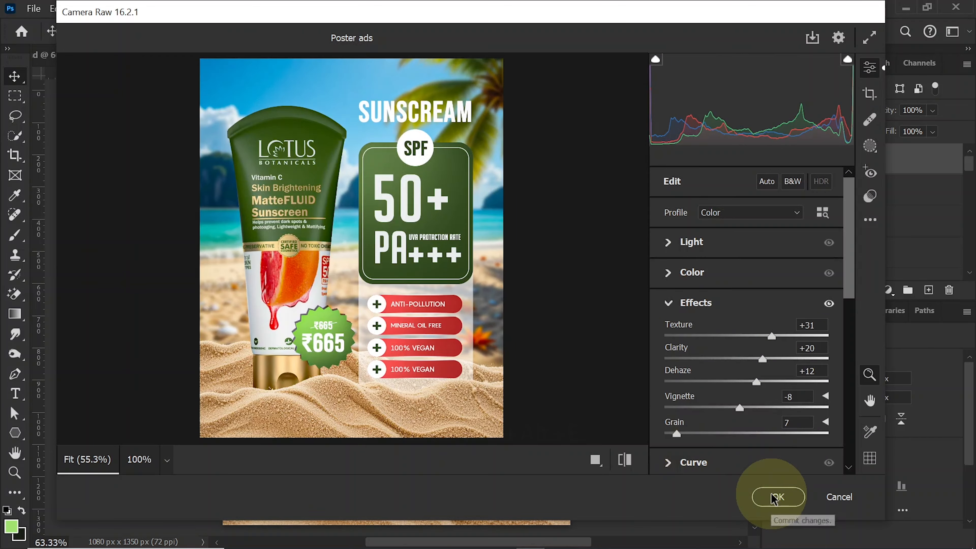
left_click(777, 496)
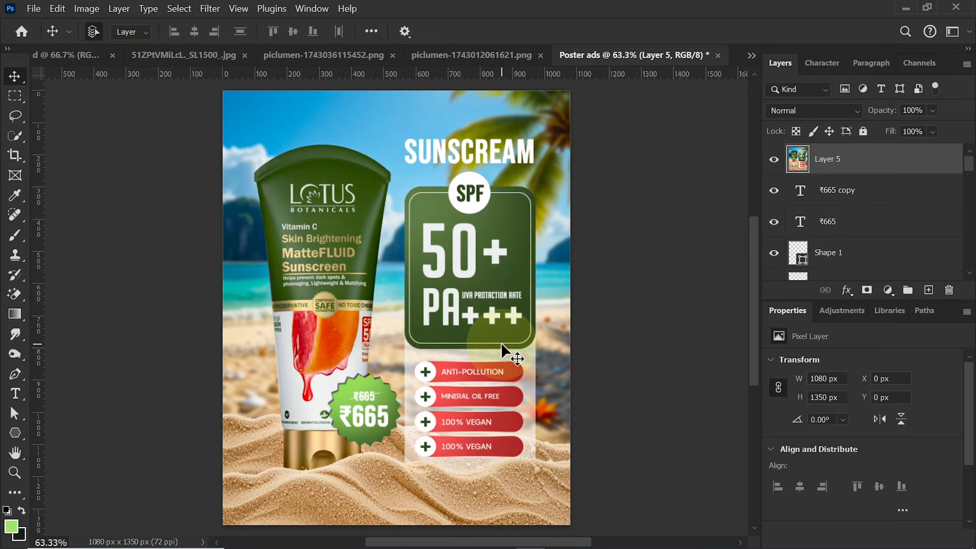
- Apply a Vibrance adjustment to the merged layer with Vibrance +14 and Saturation +28
left_click(87, 8)
mouse_move(108, 43)
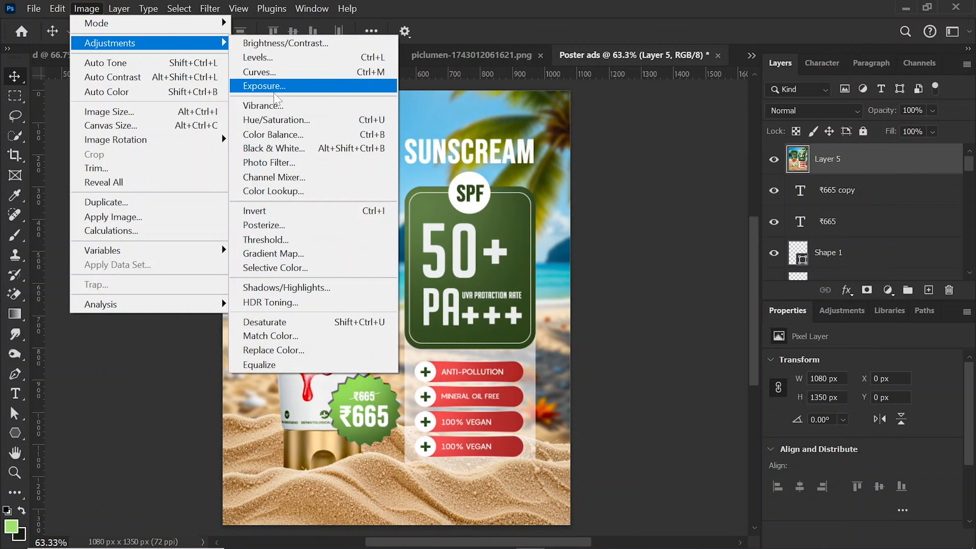
left_click(256, 103)
left_click_drag(648, 257, 666, 257)
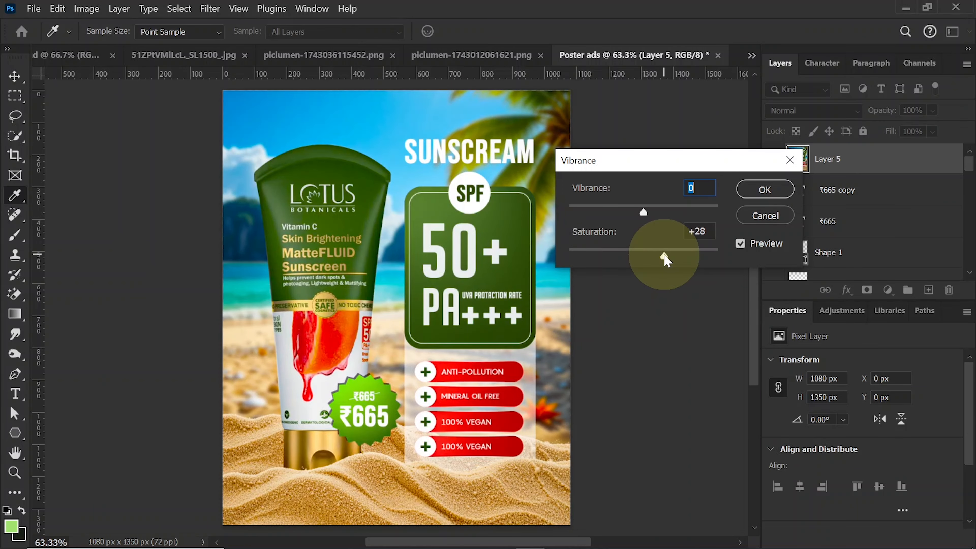
left_click_drag(643, 212, 654, 213)
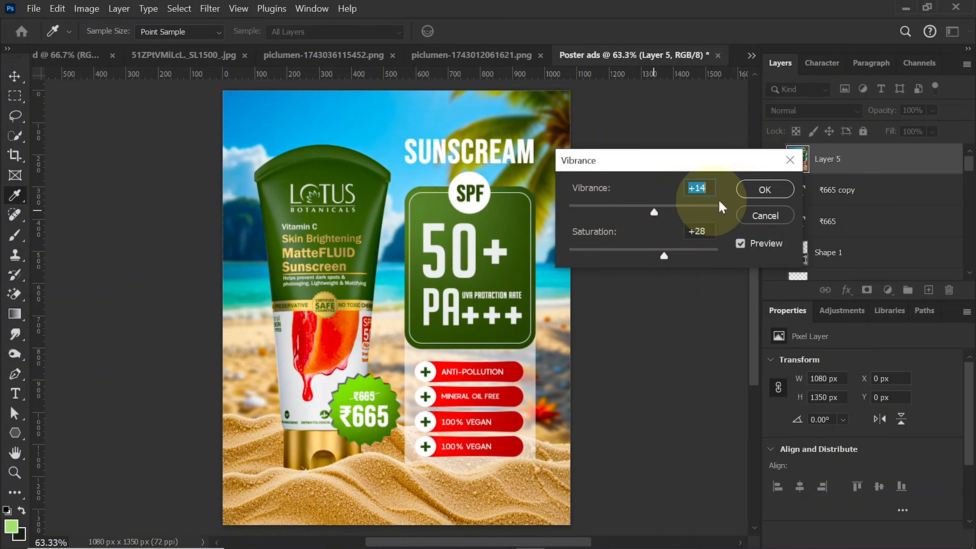
left_click(764, 189)
key("v")
- Apply a Brightness/Contrast adjustment to the merged layer with Brightness 8 and Contrast 10
left_click(86, 8)
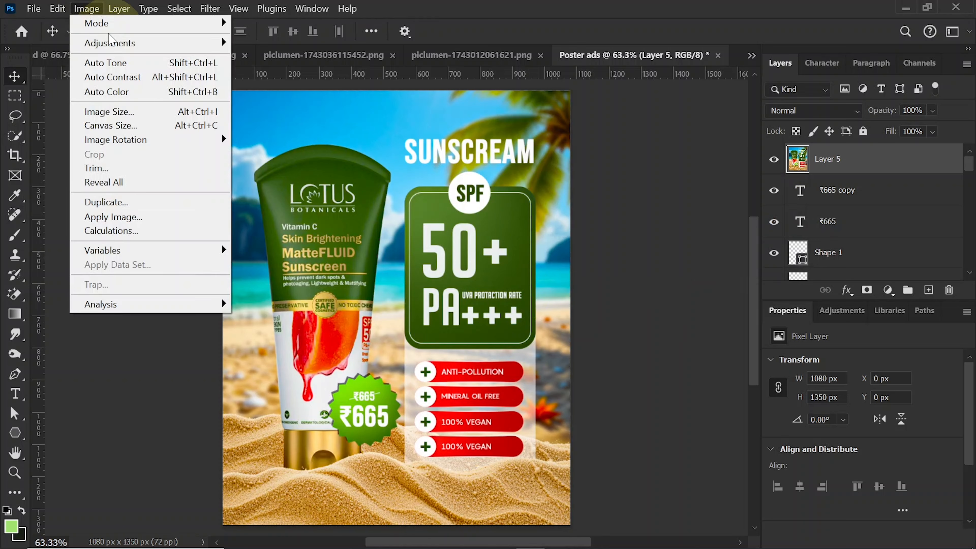
mouse_move(120, 48)
left_click(250, 48)
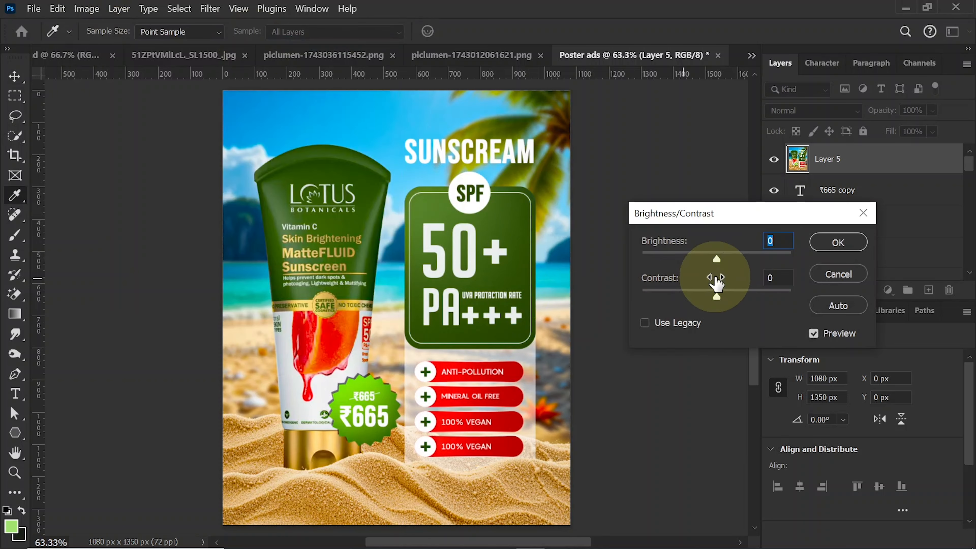
left_click_drag(717, 260, 721, 255)
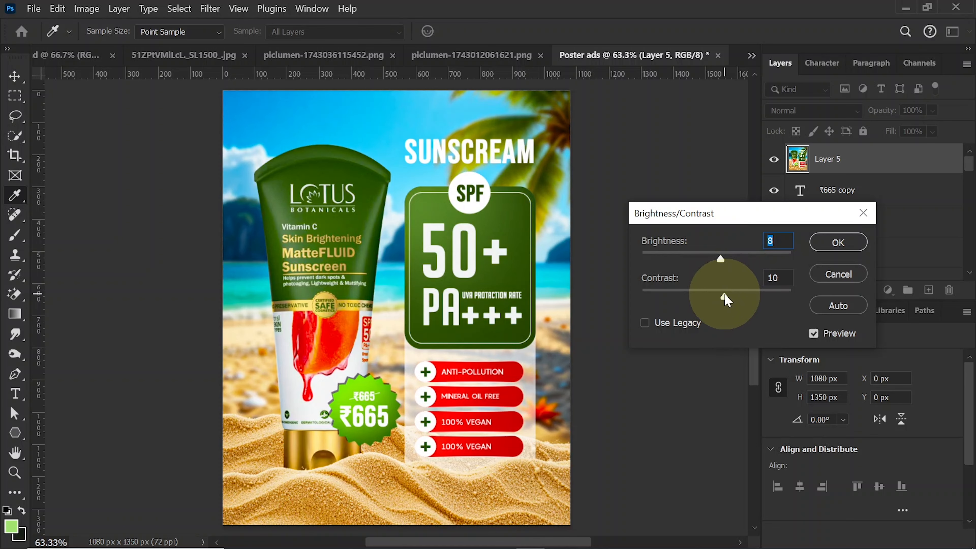
left_click(838, 242)
key("v")
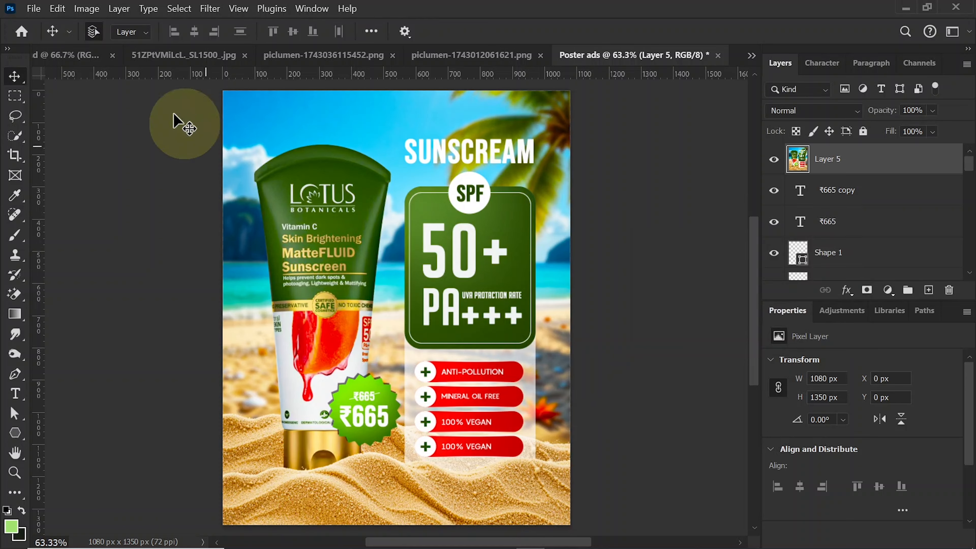
- Apply an Exposure adjustment to the merged layer with Exposure +0.08 and Offset +0.0099, and fit the poster to the view
left_click(85, 8)
mouse_move(217, 43)
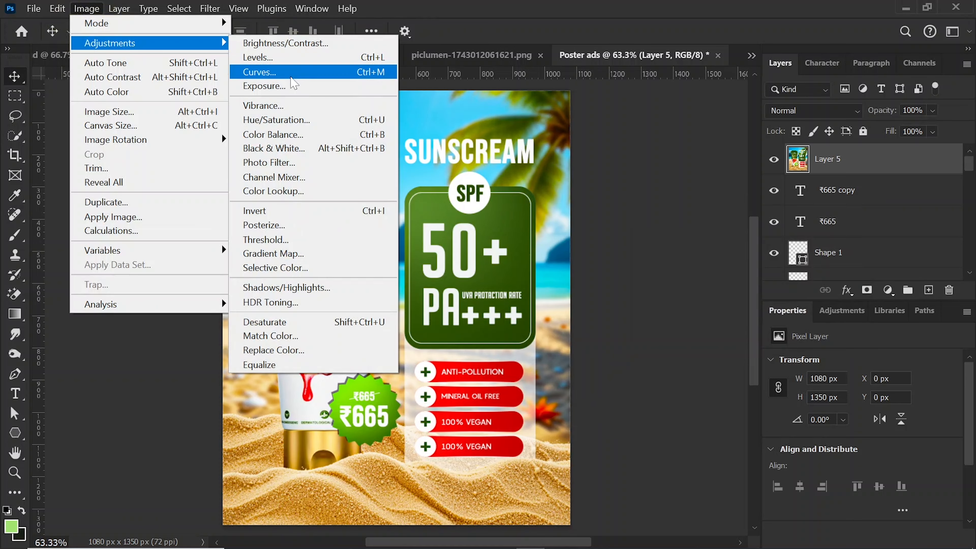
left_click(284, 85)
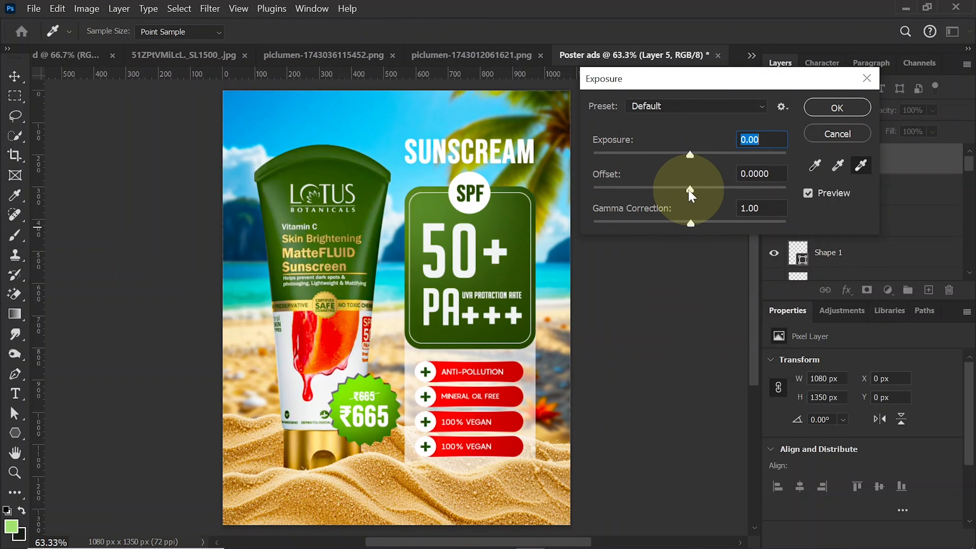
left_click_drag(692, 196, 694, 196)
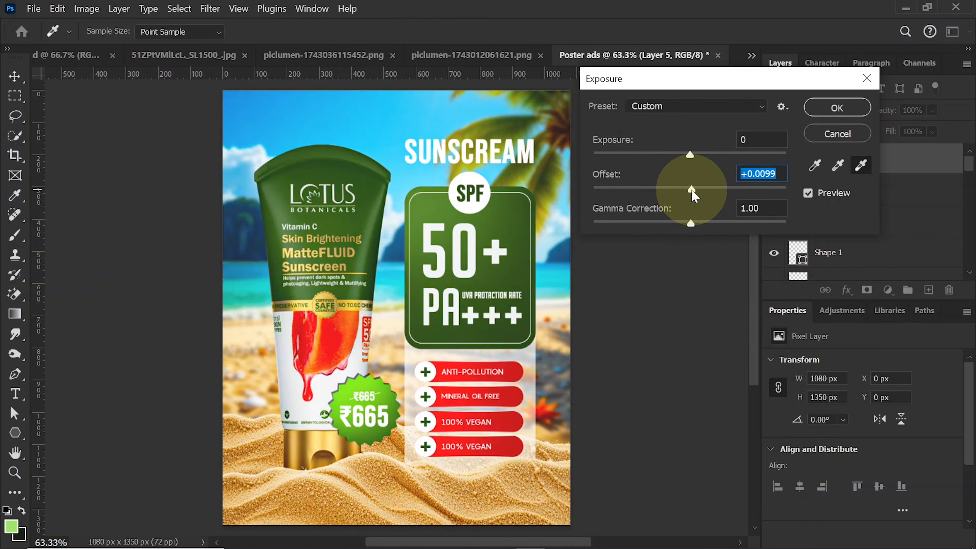
left_click(690, 157)
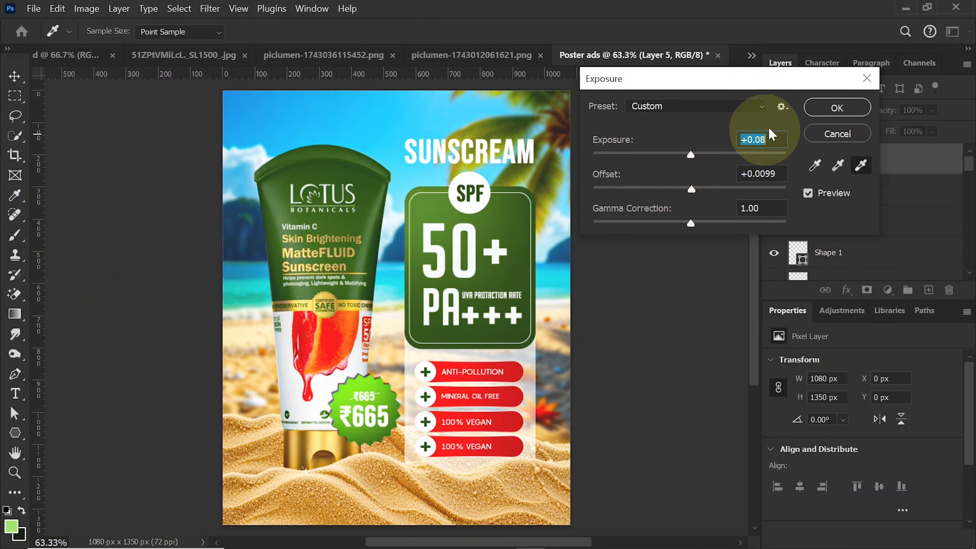
left_click(836, 109)
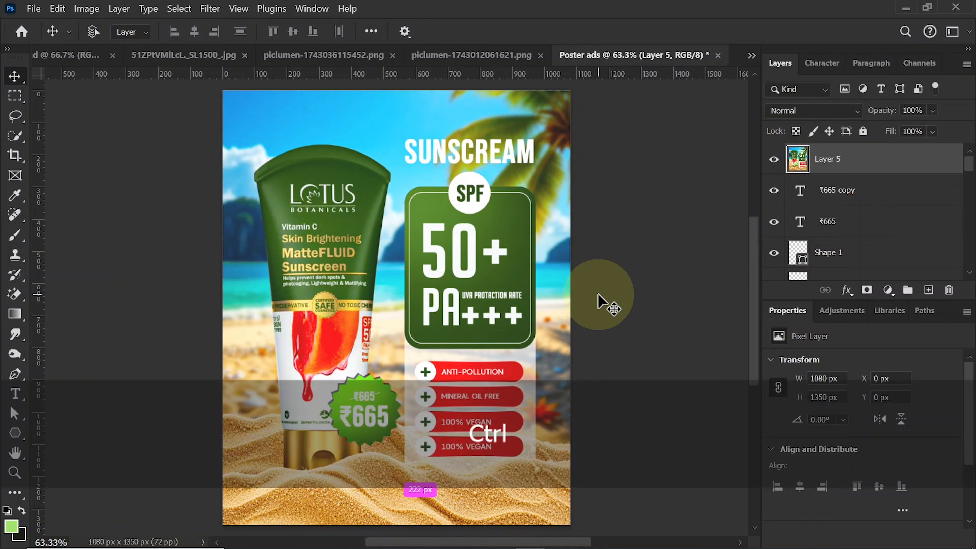
key("ctrl+0")
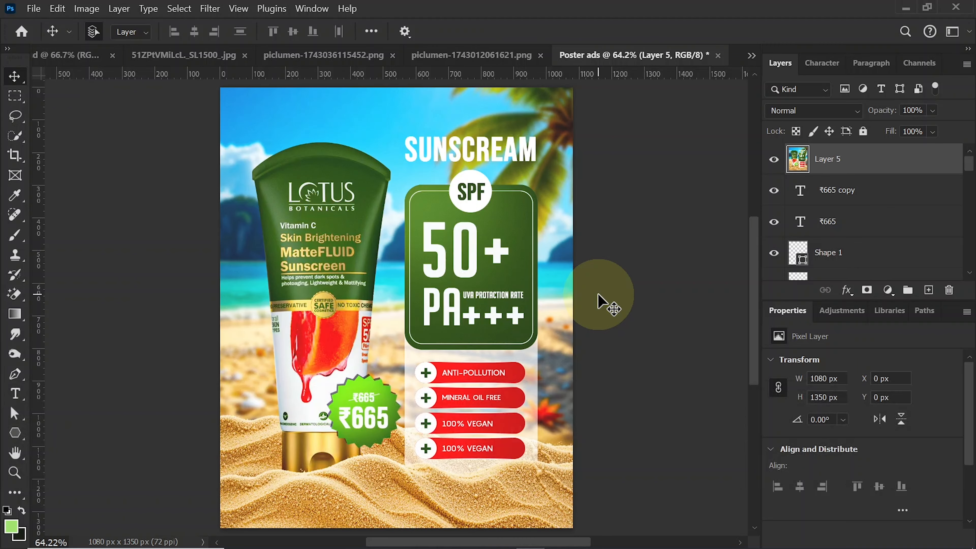